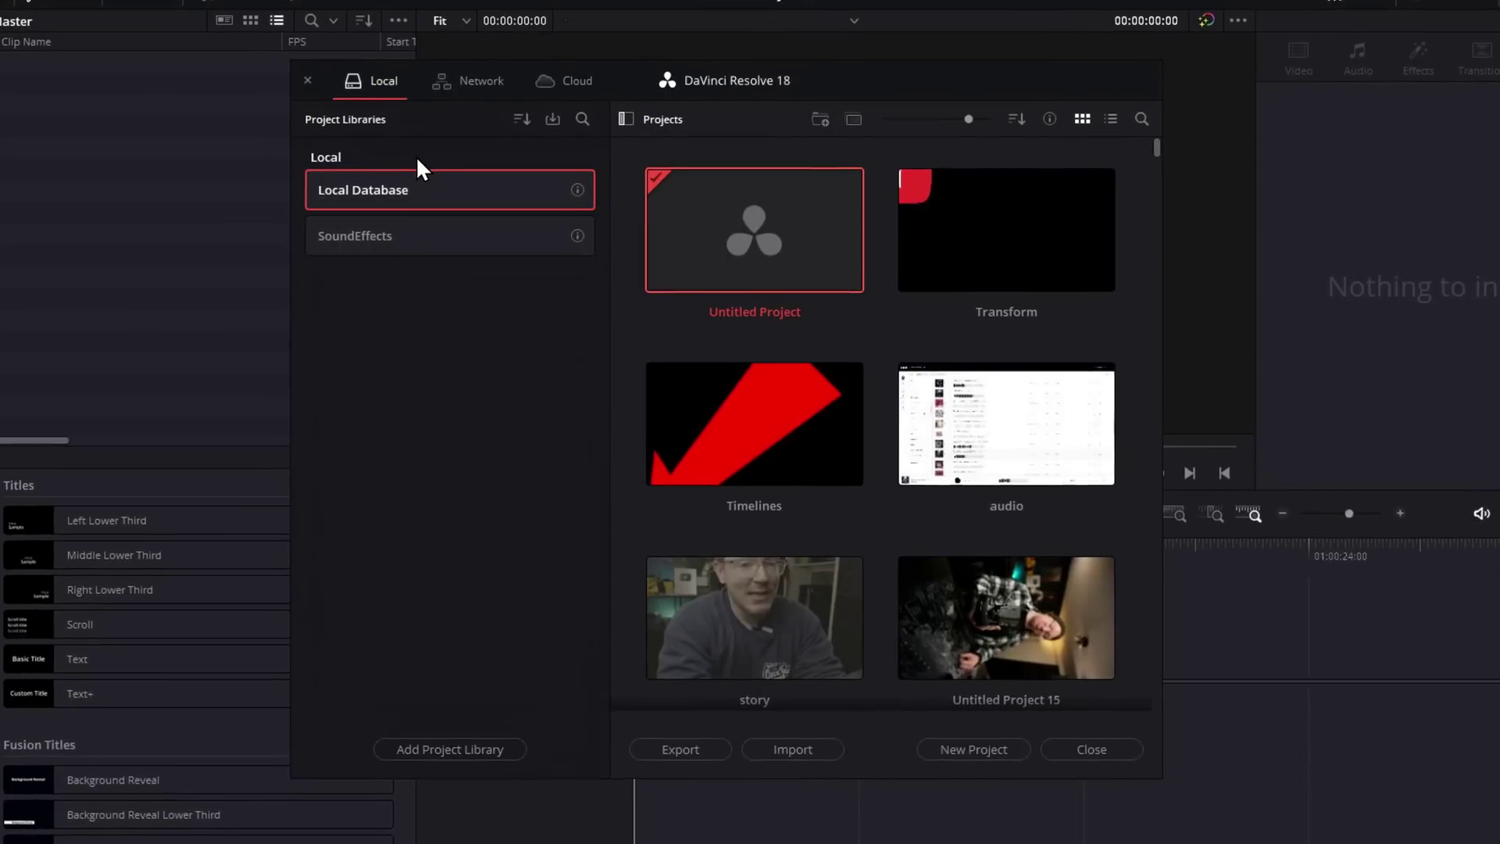
drag(865, 68, 897, 44)
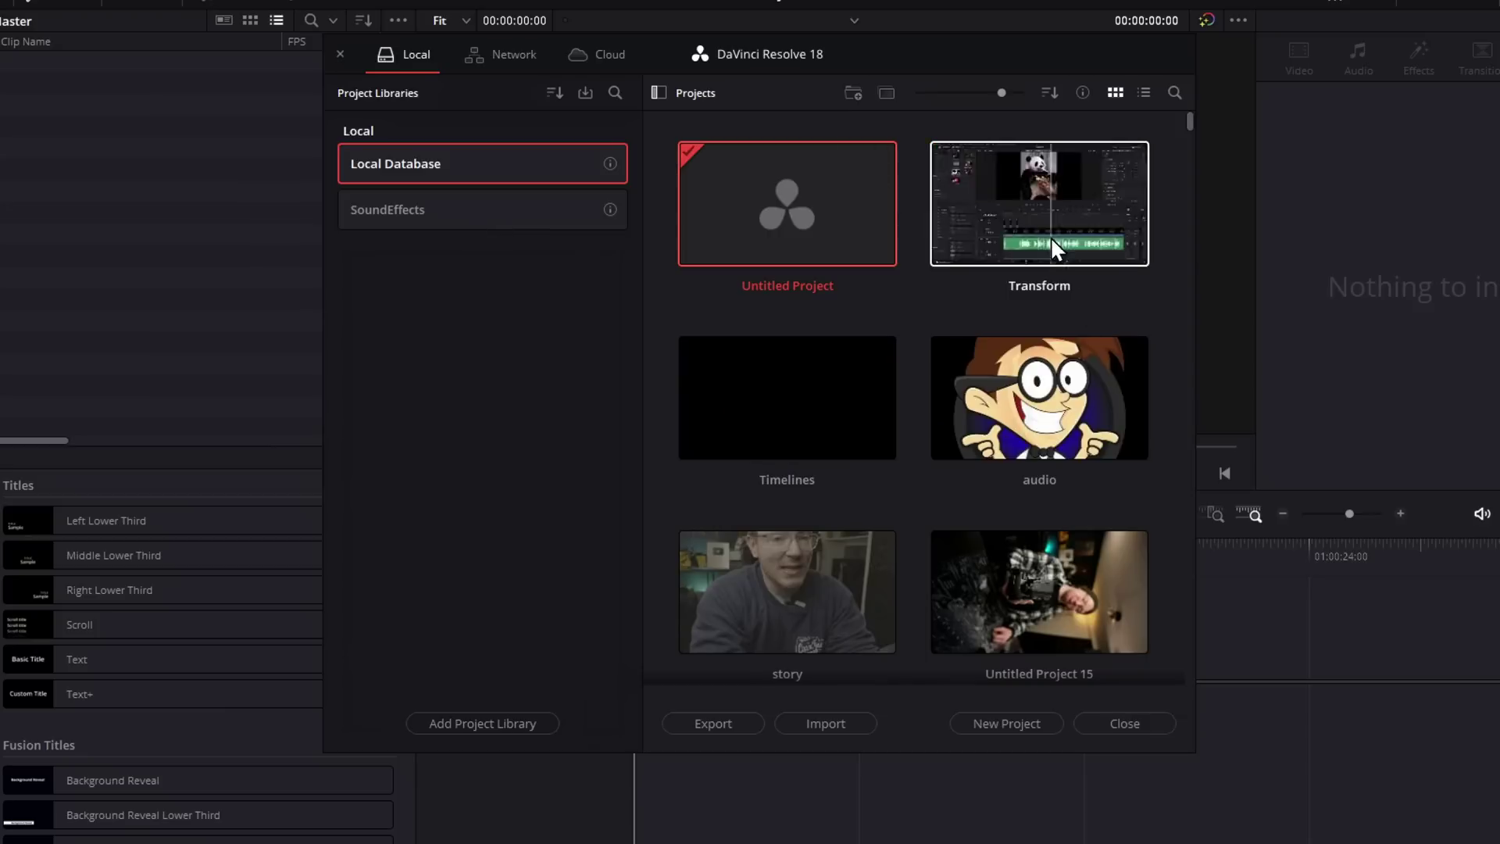
right_click(911, 296)
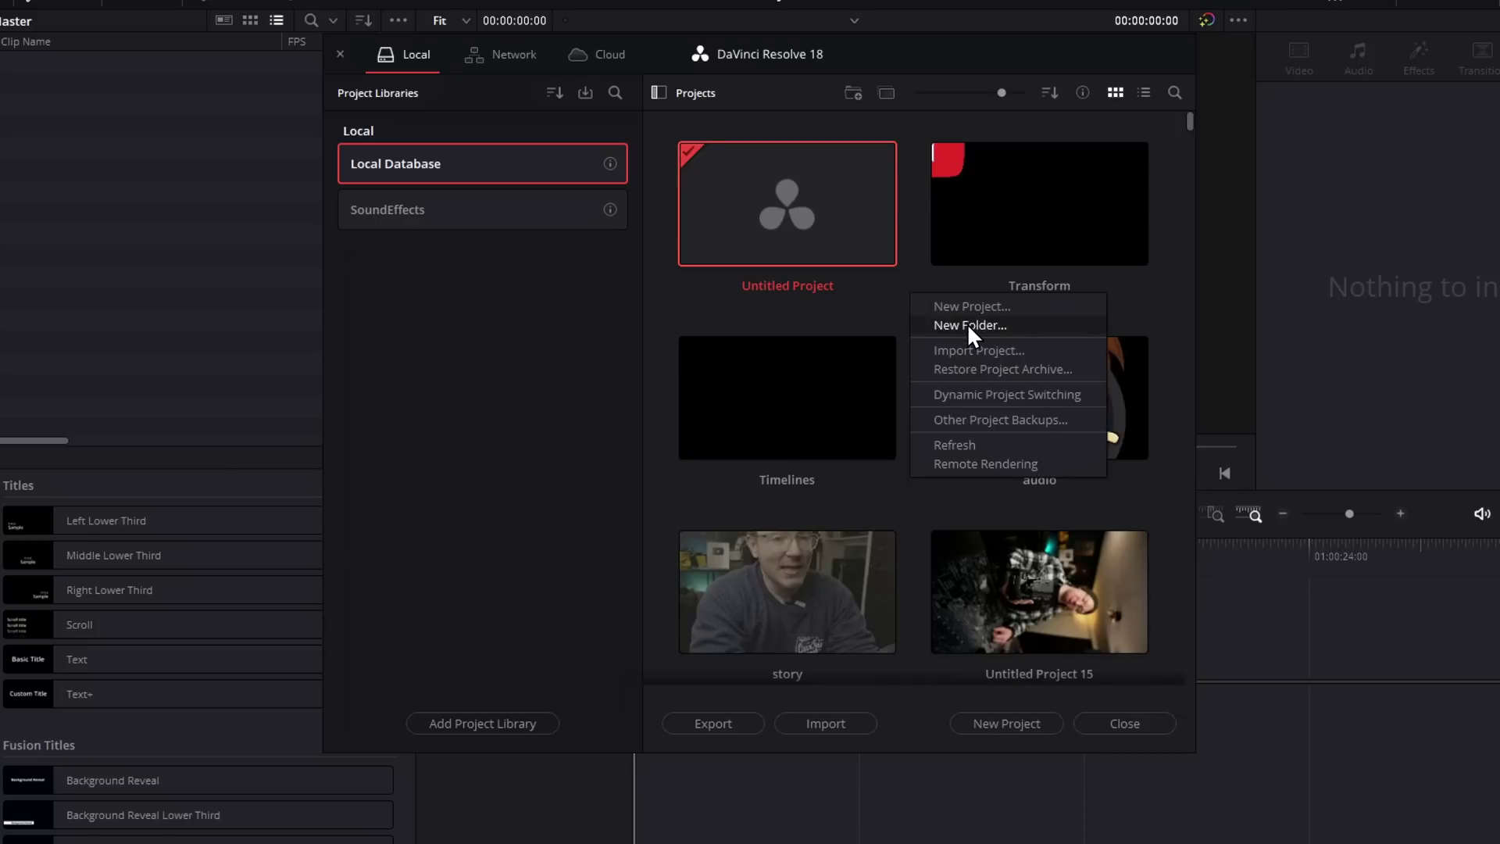
click(1154, 297)
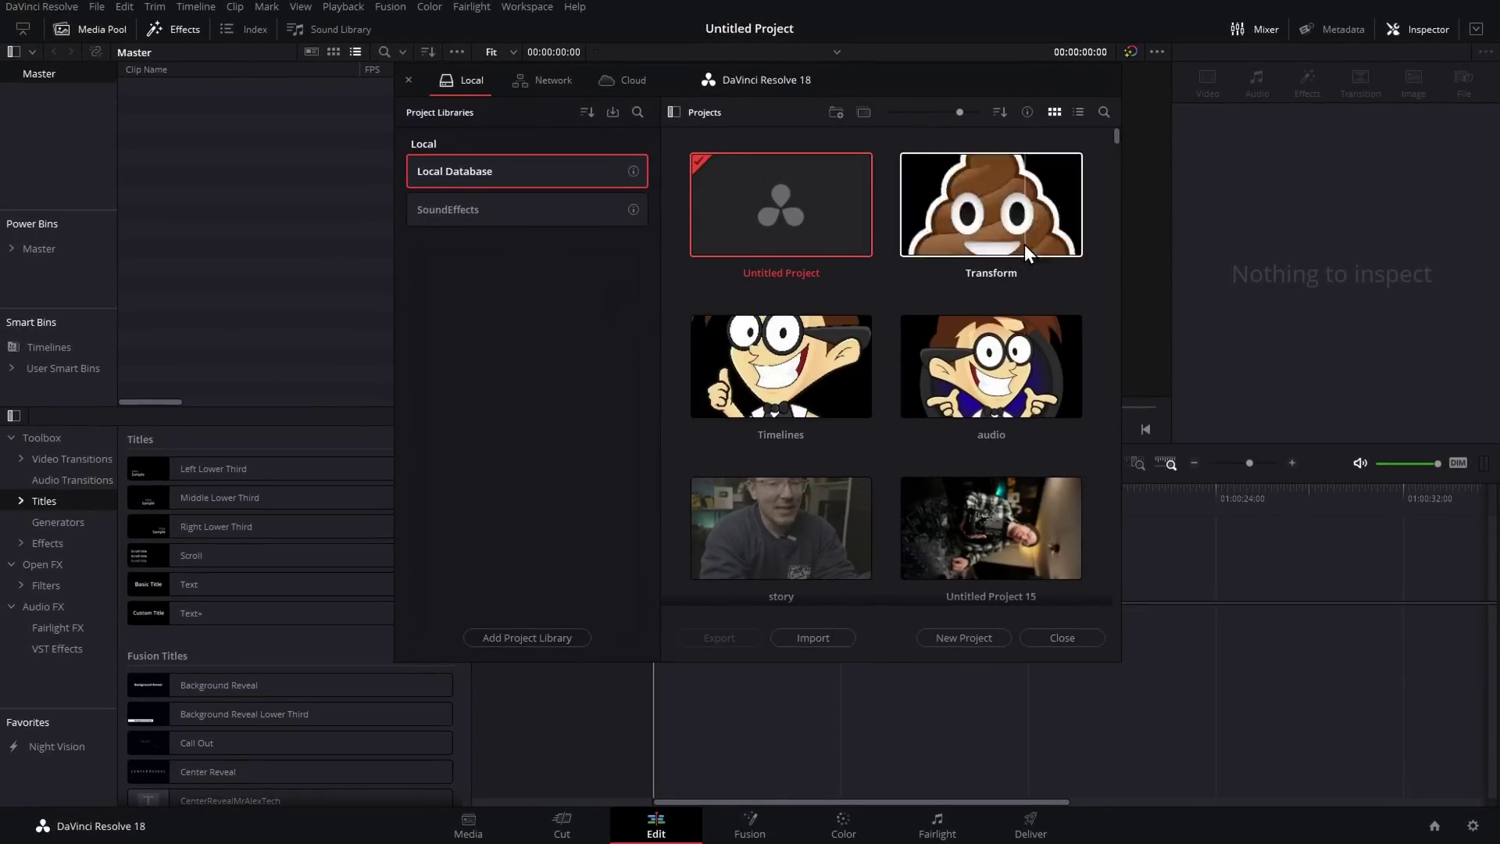
click(1083, 638)
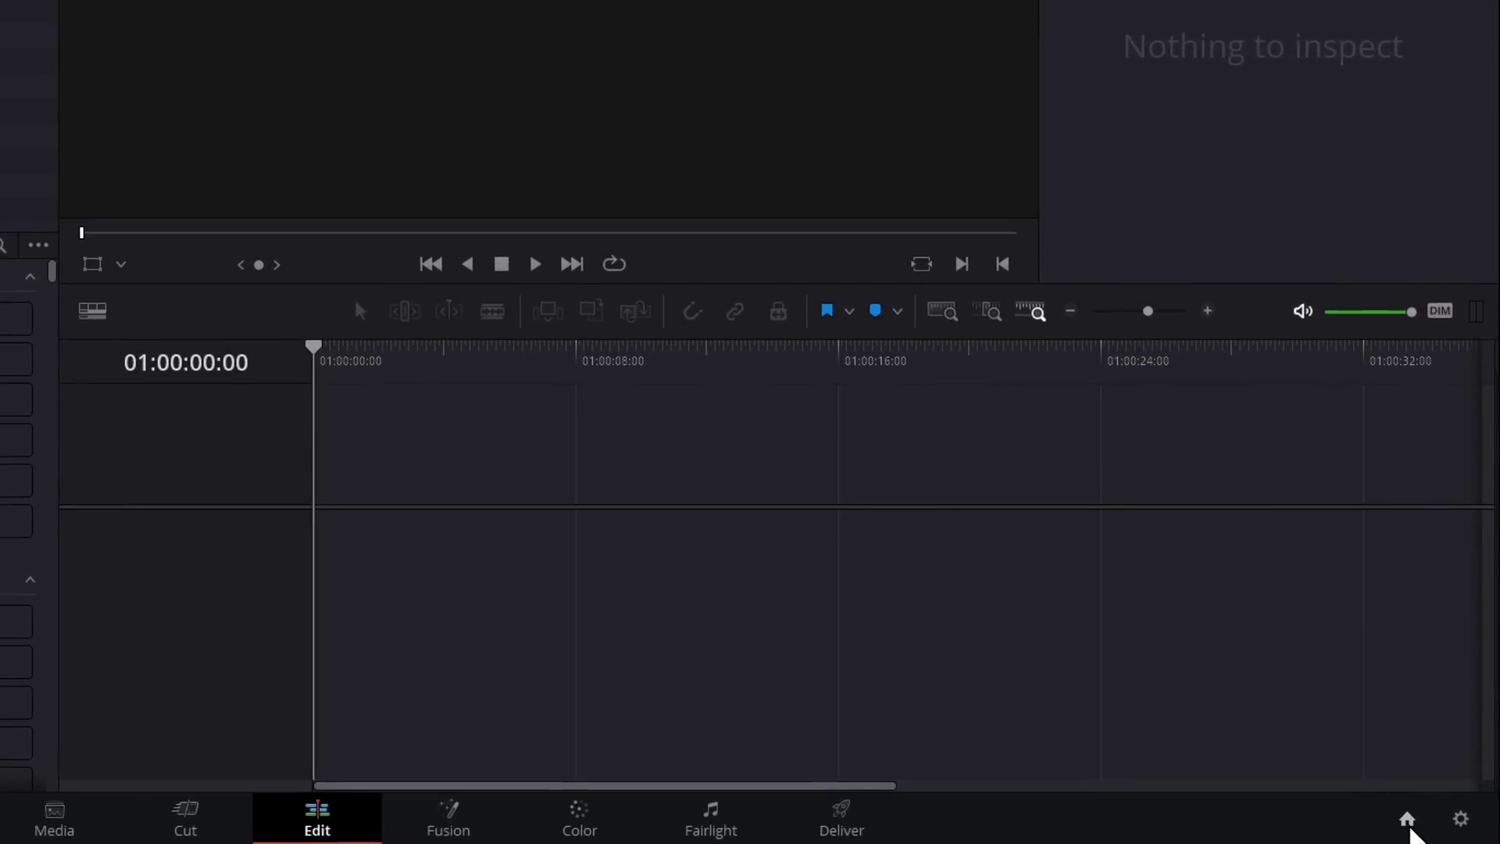
click(1407, 819)
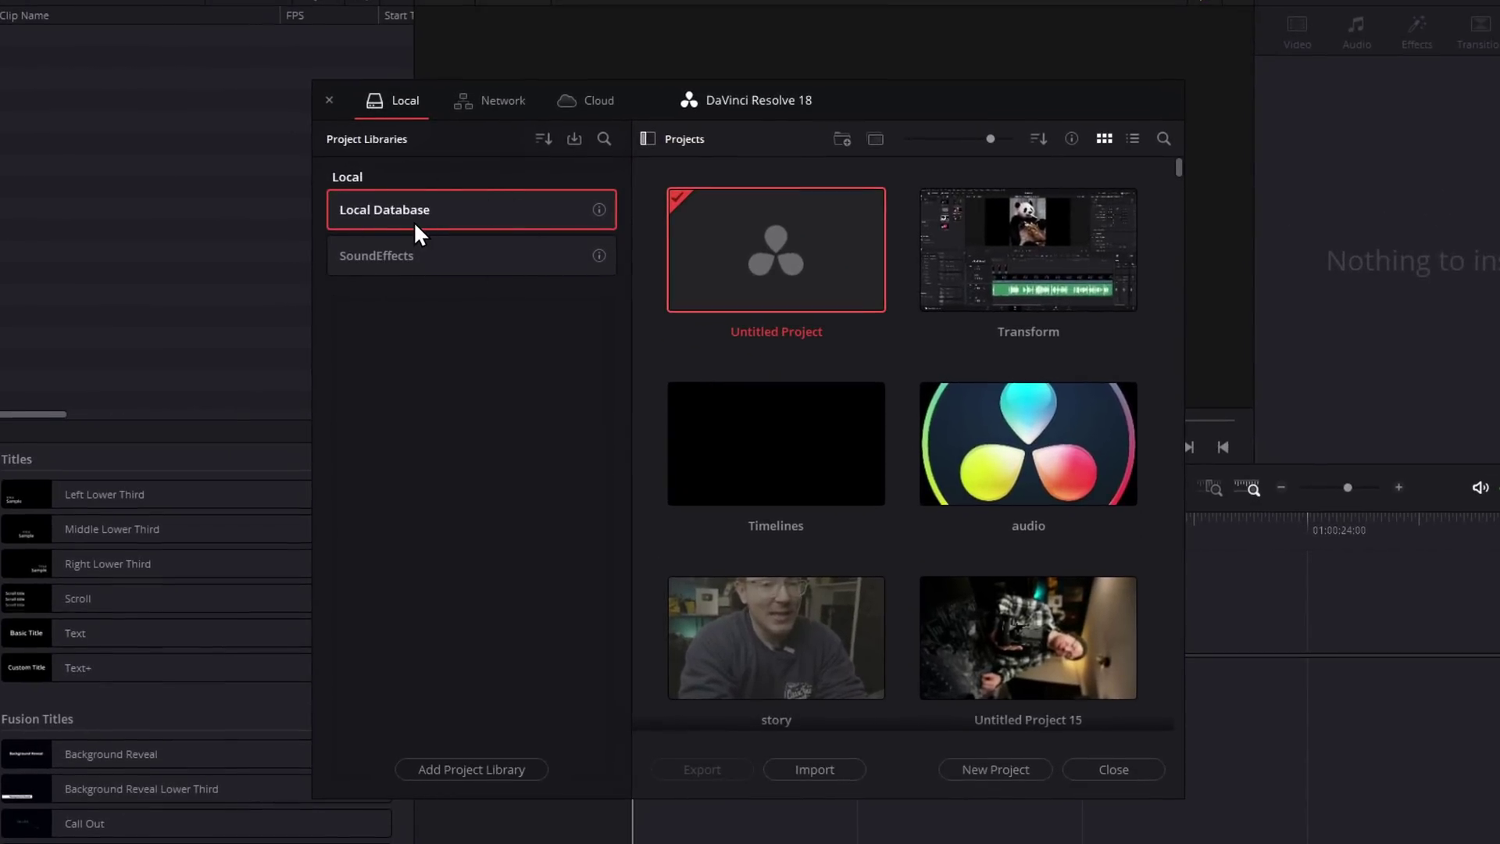
Create a project library named 'Demo' stored on the Desktop
click(462, 773)
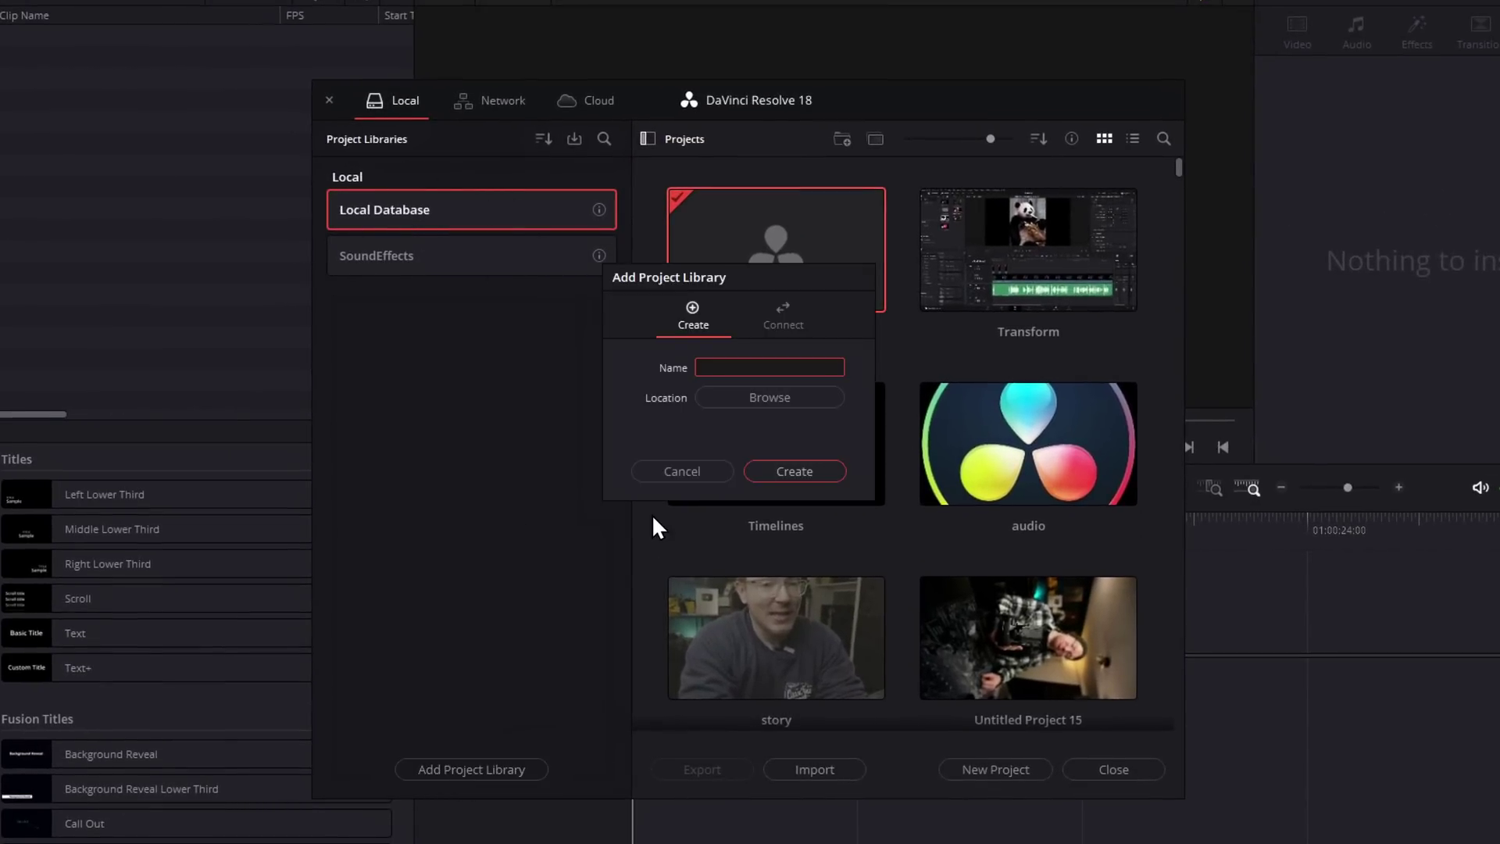
text(Demo)
click(756, 395)
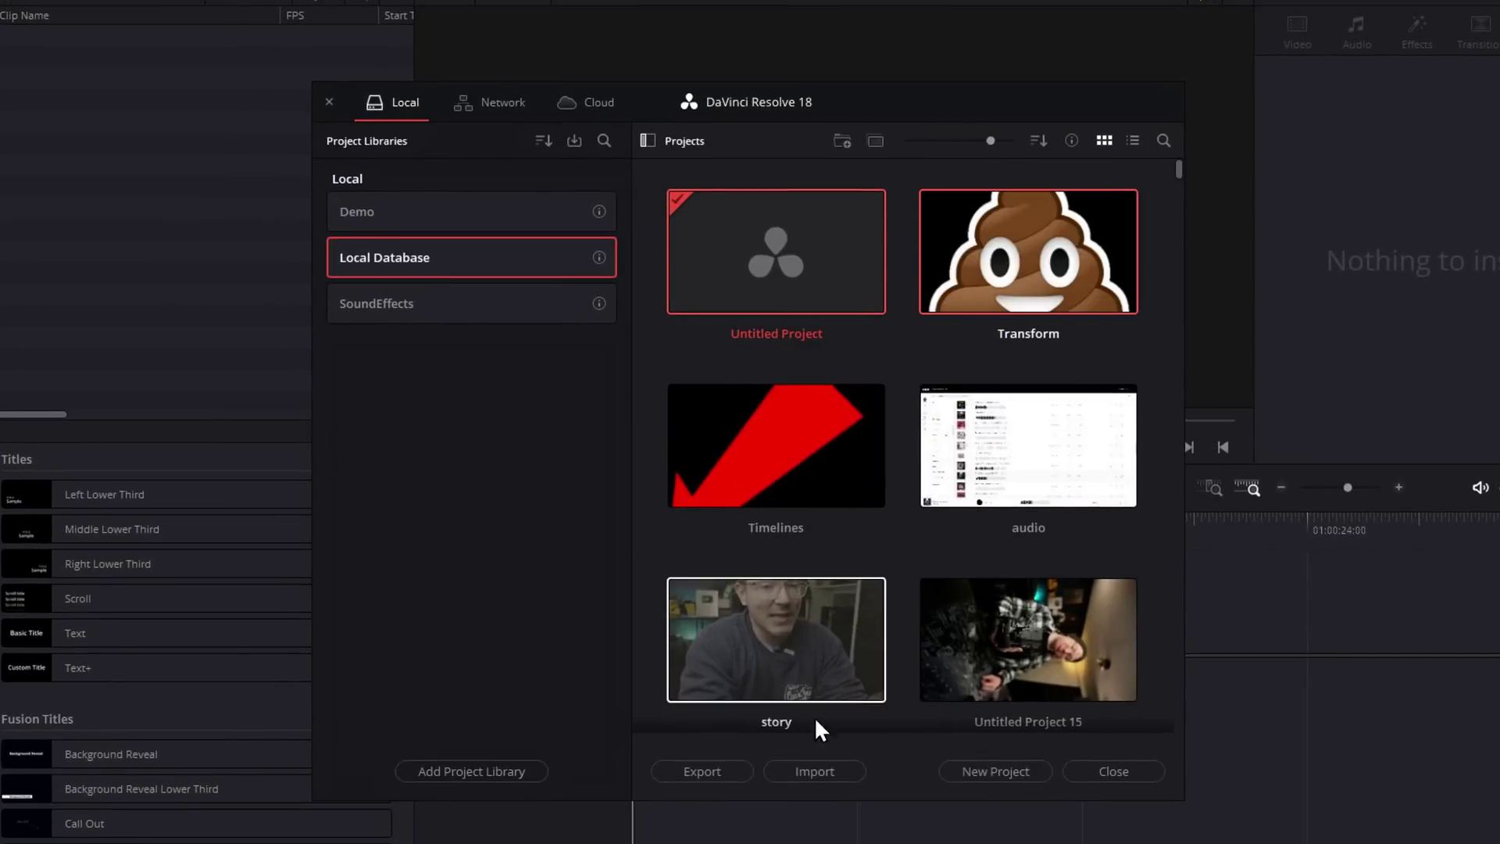
Export the Transform project as Transform.drp into NewLibrary, then import Transform.drp back
click(734, 768)
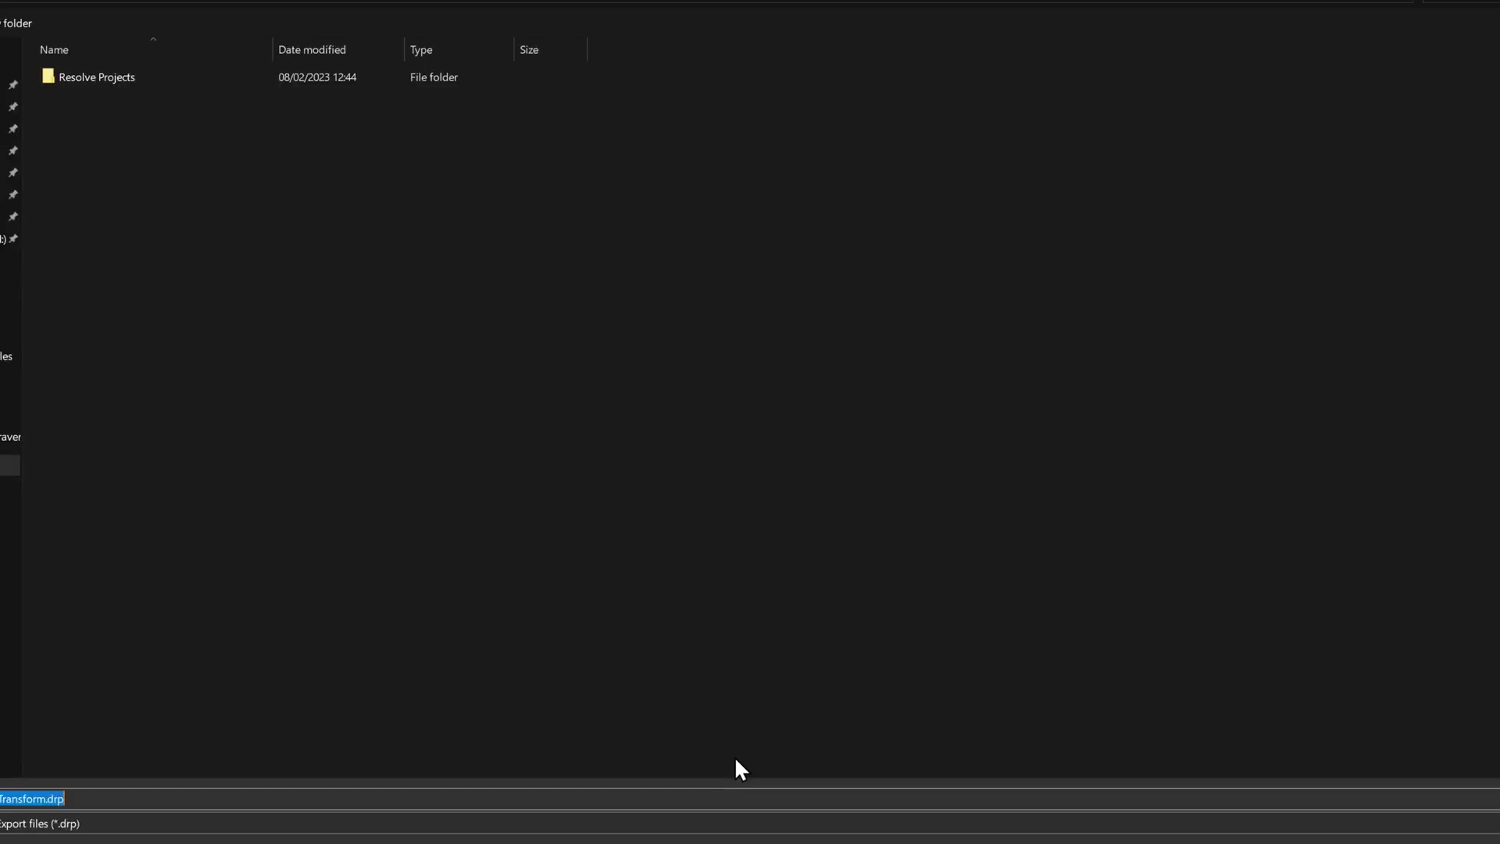
click(1382, 784)
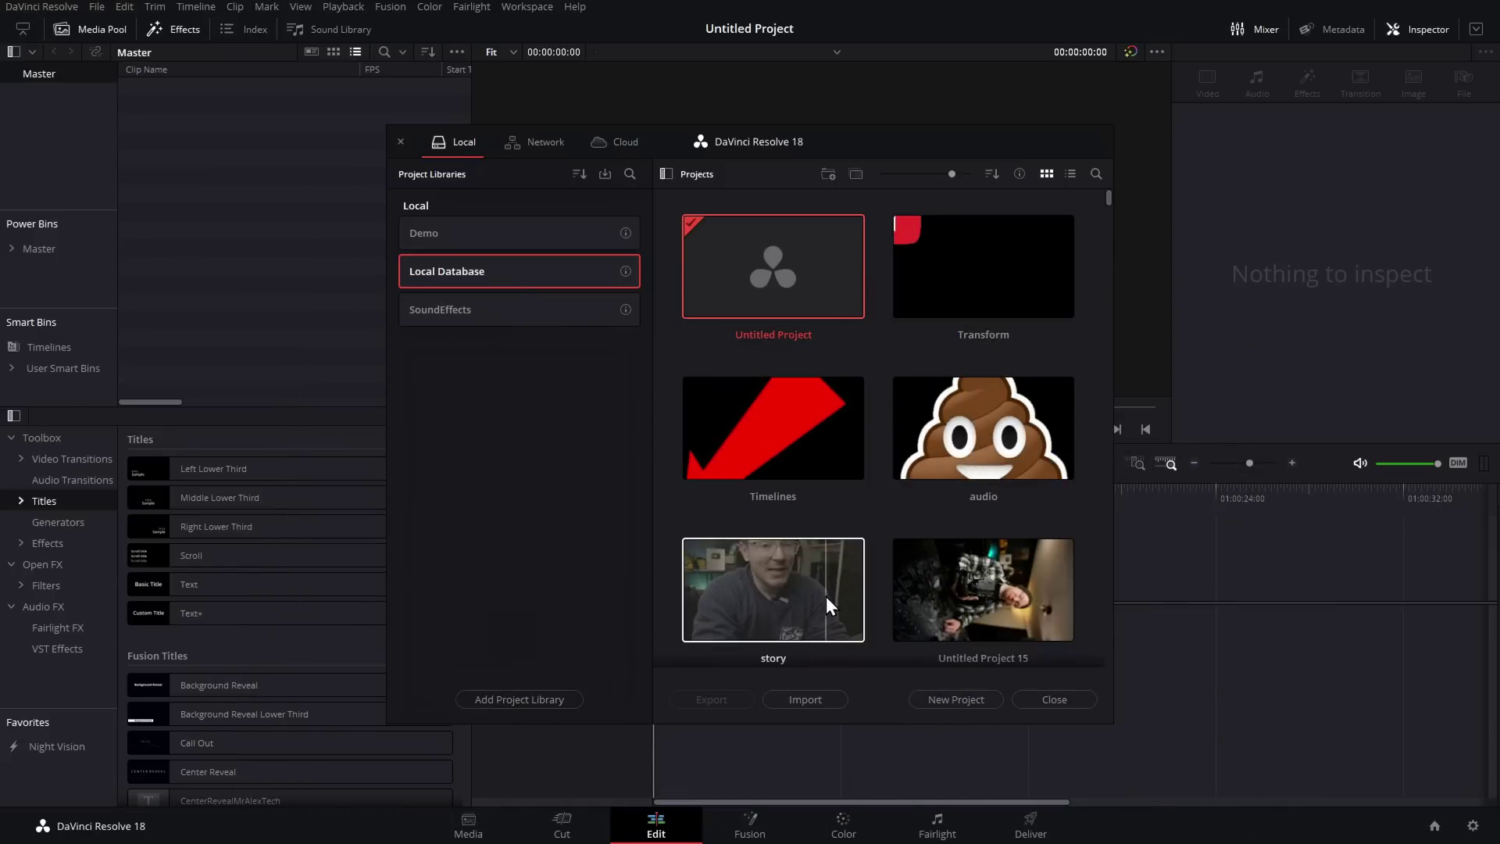
click(805, 699)
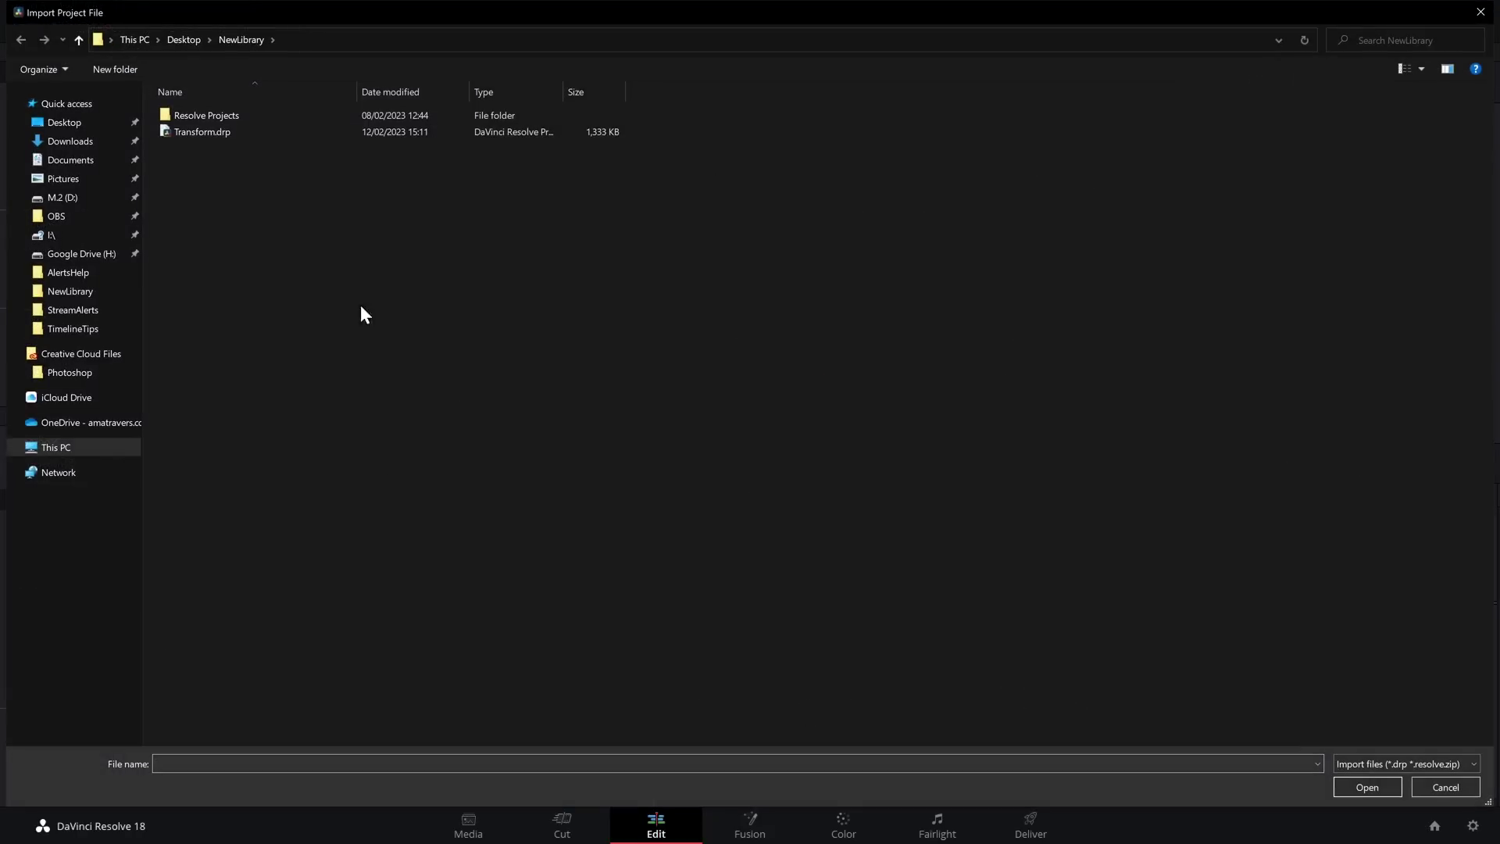
click(188, 128)
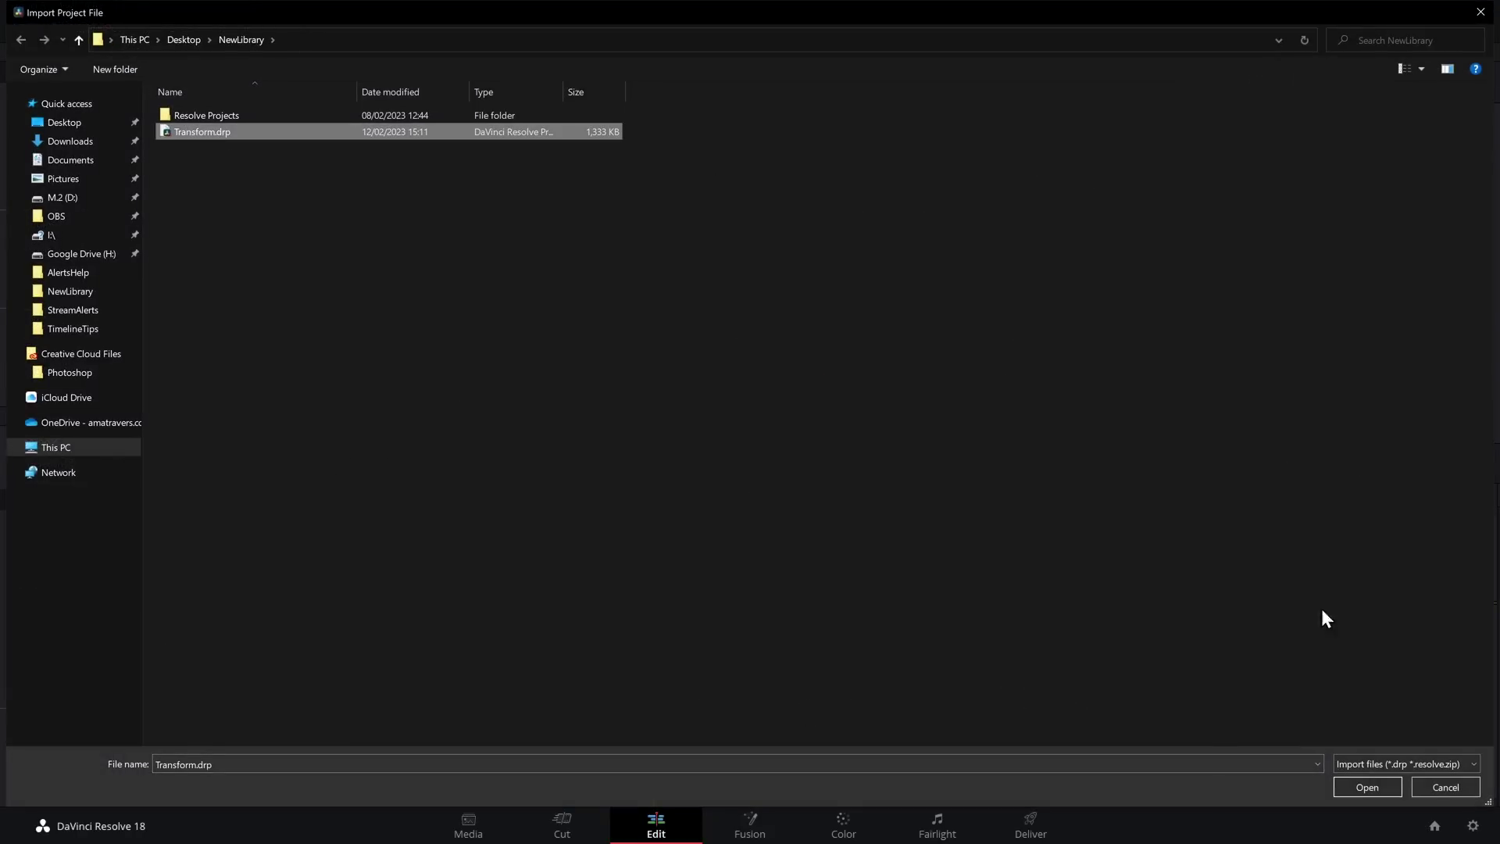
click(1436, 786)
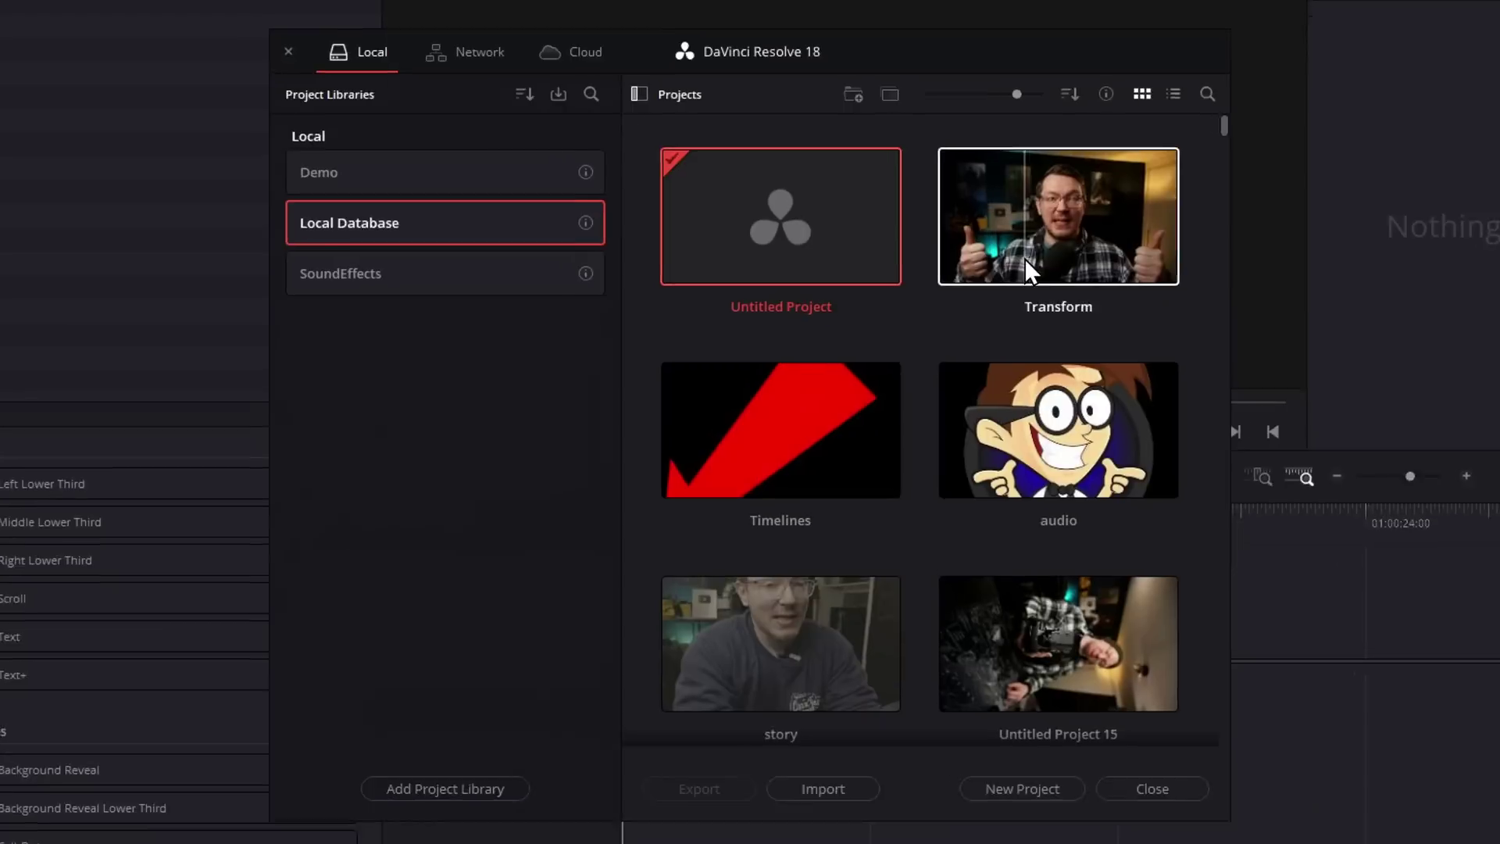
Archive the Transform project with its media files as Transform.dra in NewLibrary
right_click(1053, 204)
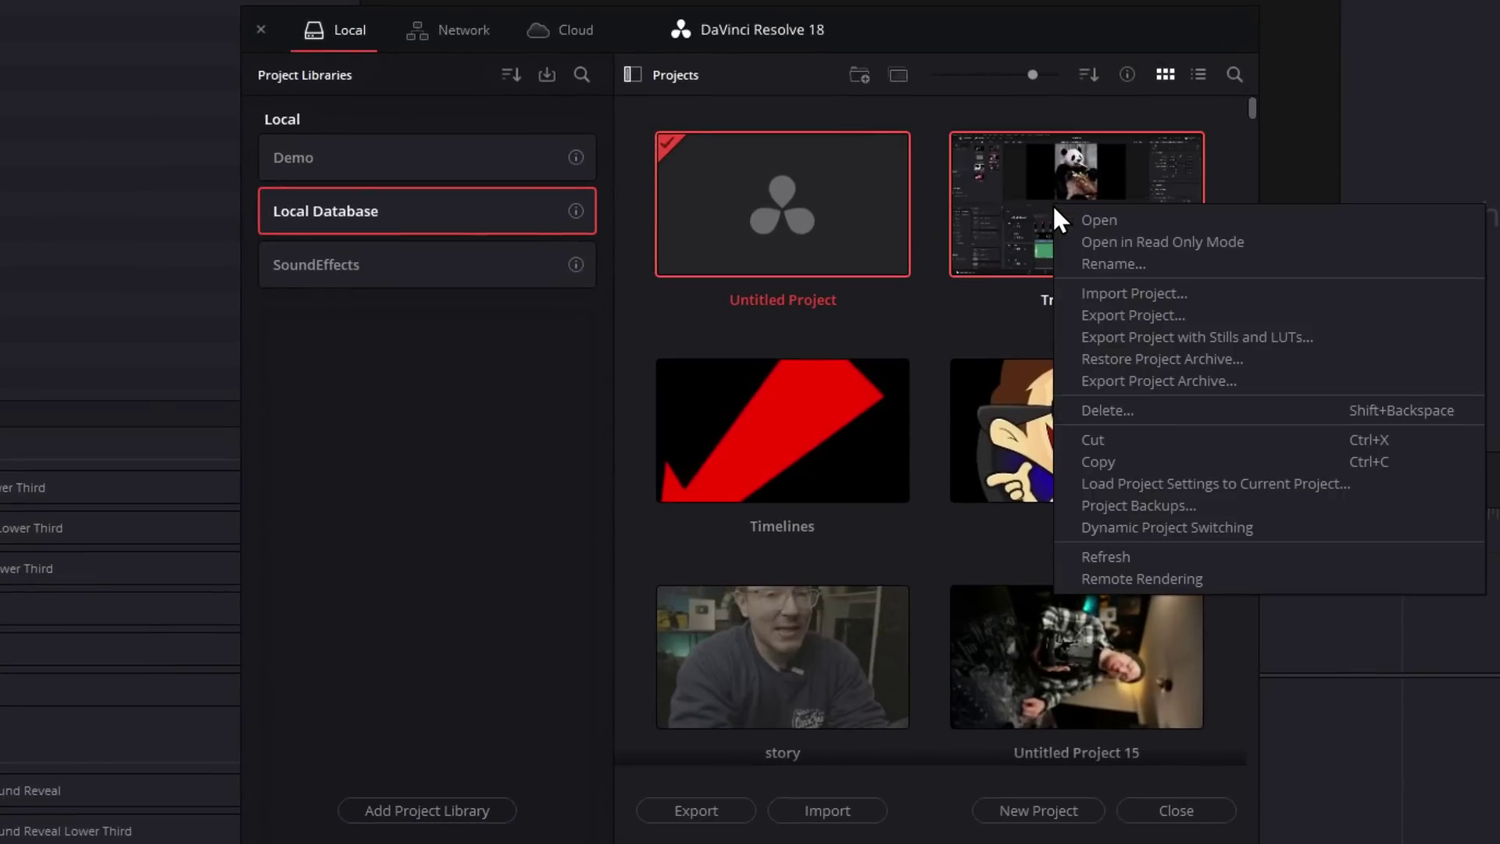
click(1137, 383)
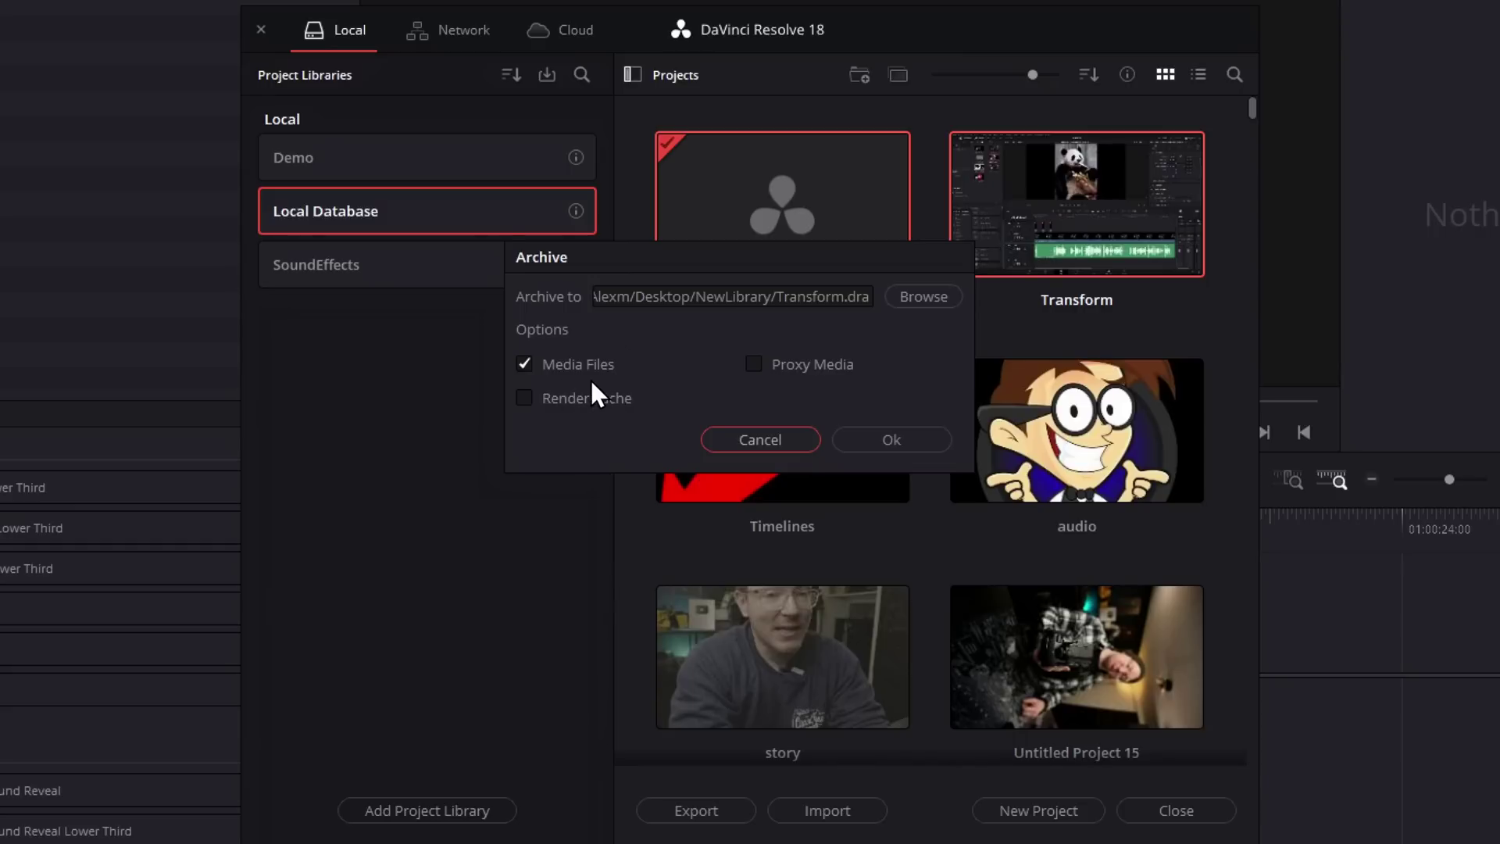
click(870, 441)
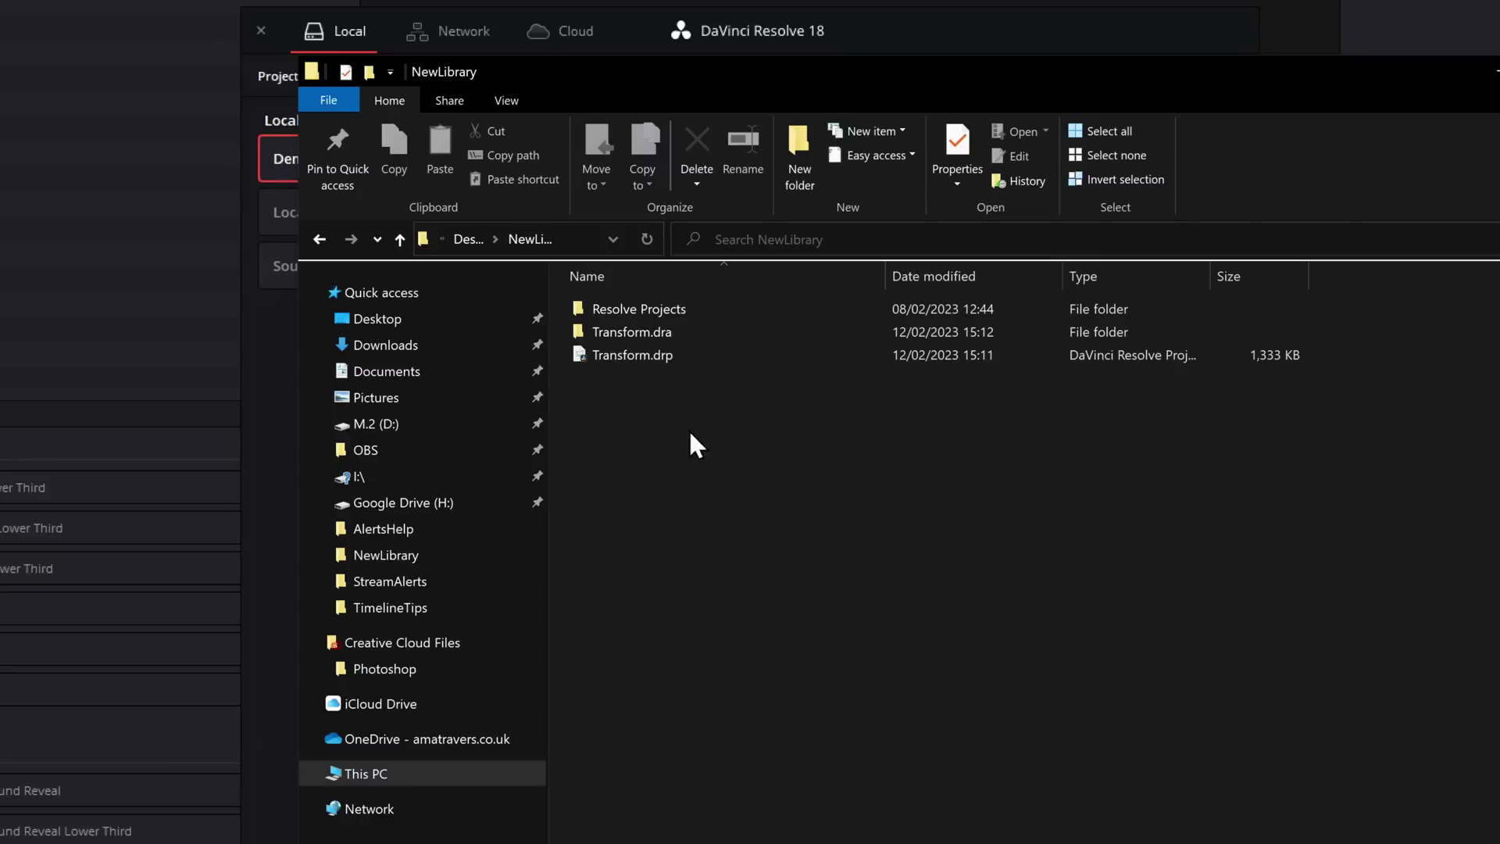
Inspect Transform.dra's MediaFiles and project.drp, then drag the archive into Resolve's Demo library
mouse_move(671, 331)
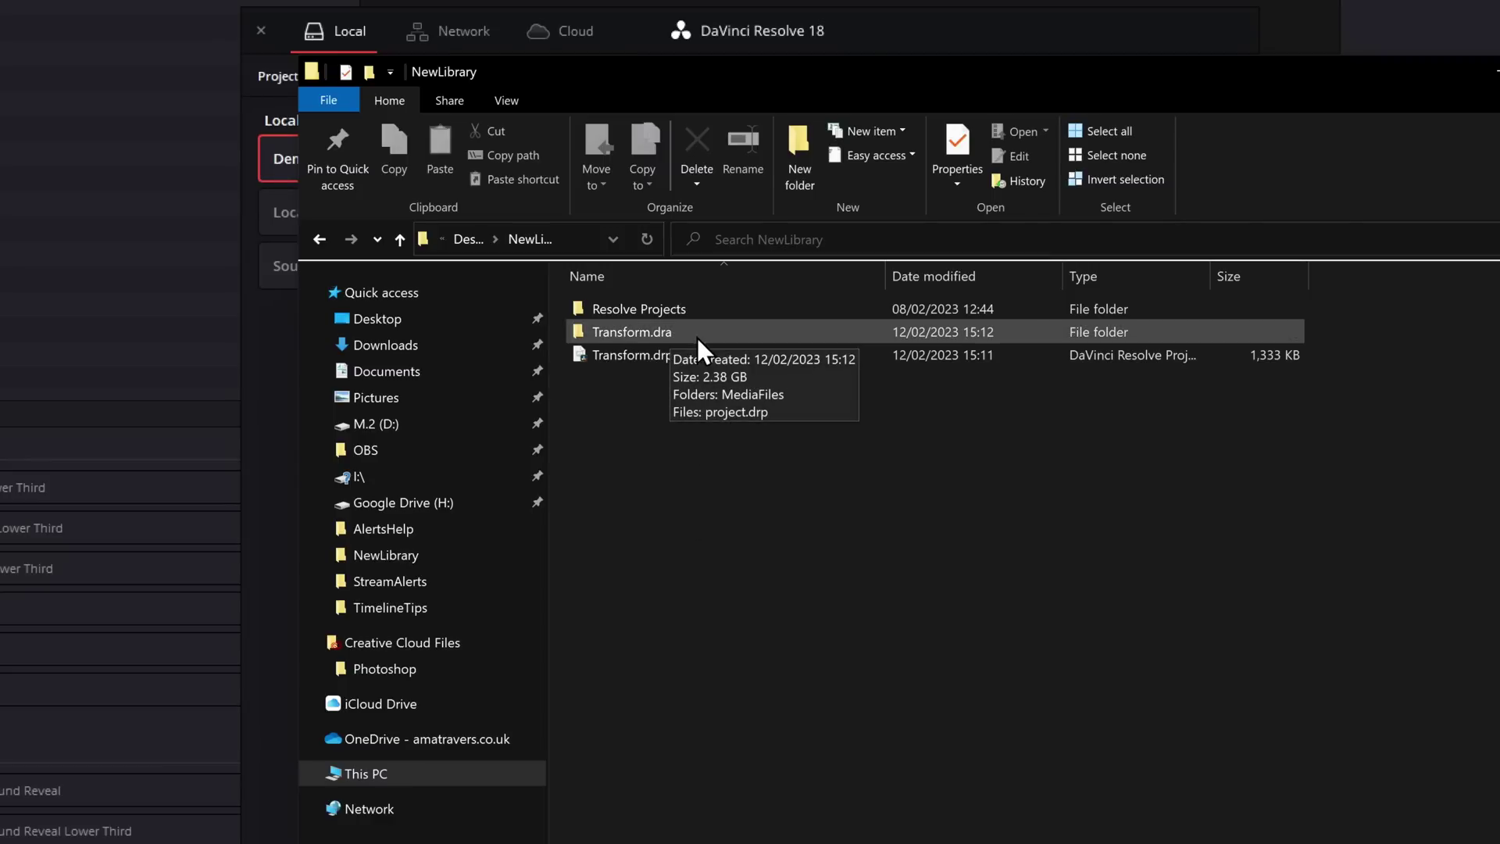
double_click(672, 336)
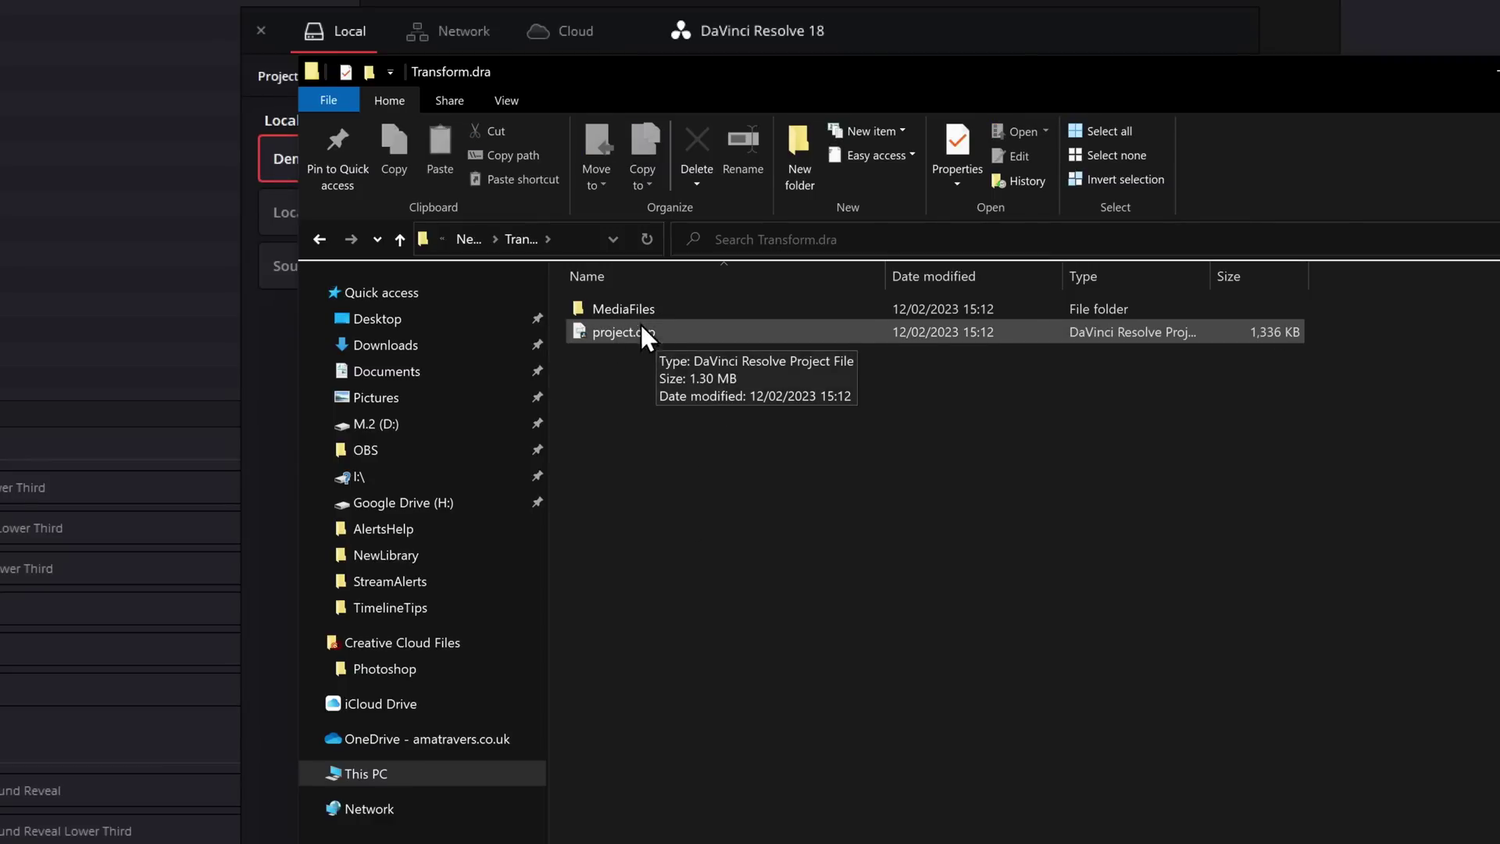
mouse_move(655, 335)
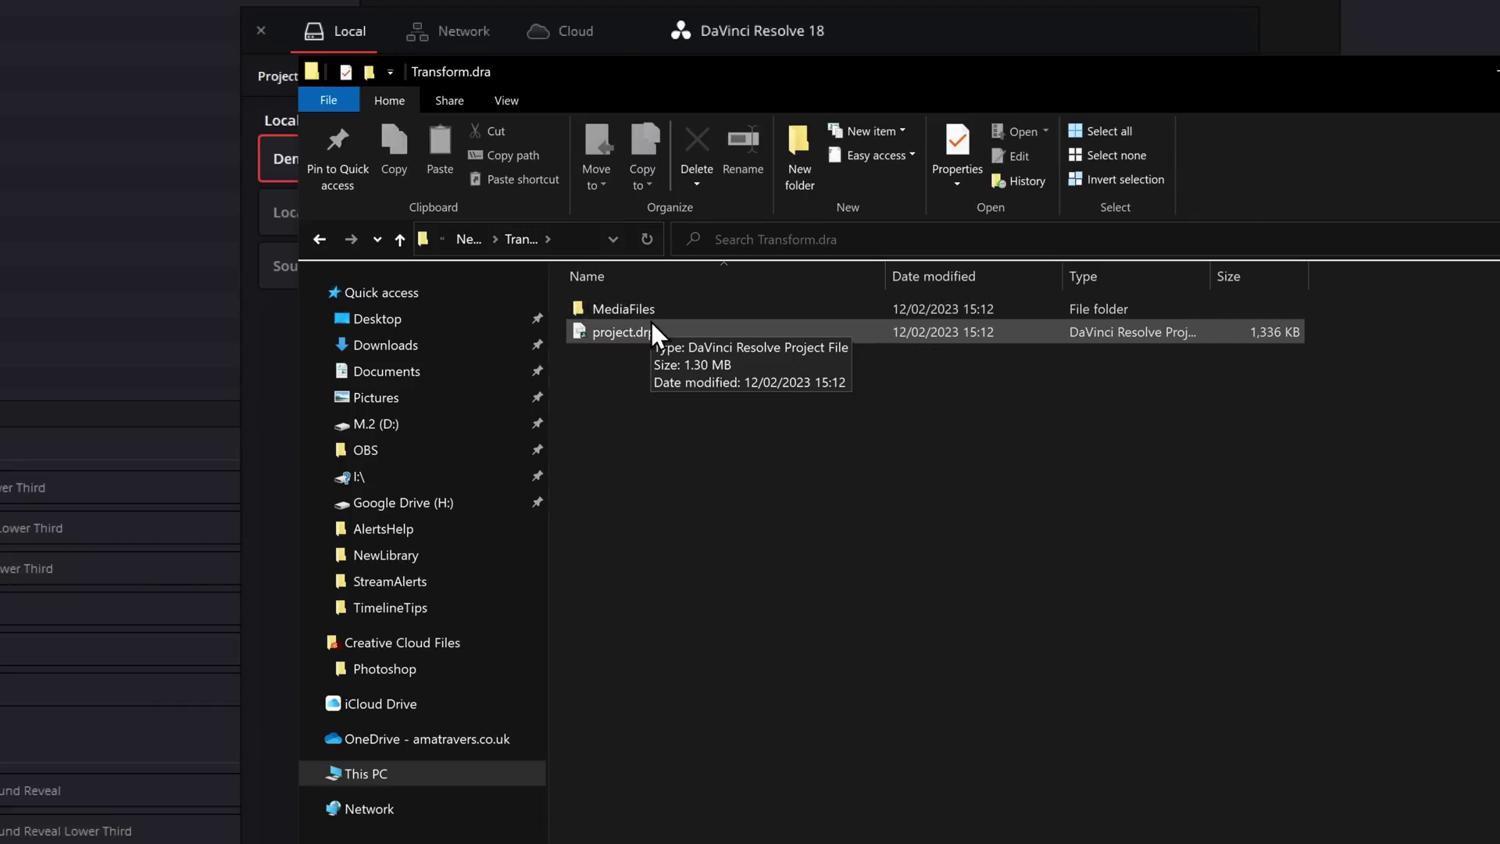
click(318, 239)
drag(543, 116, 1237, 150)
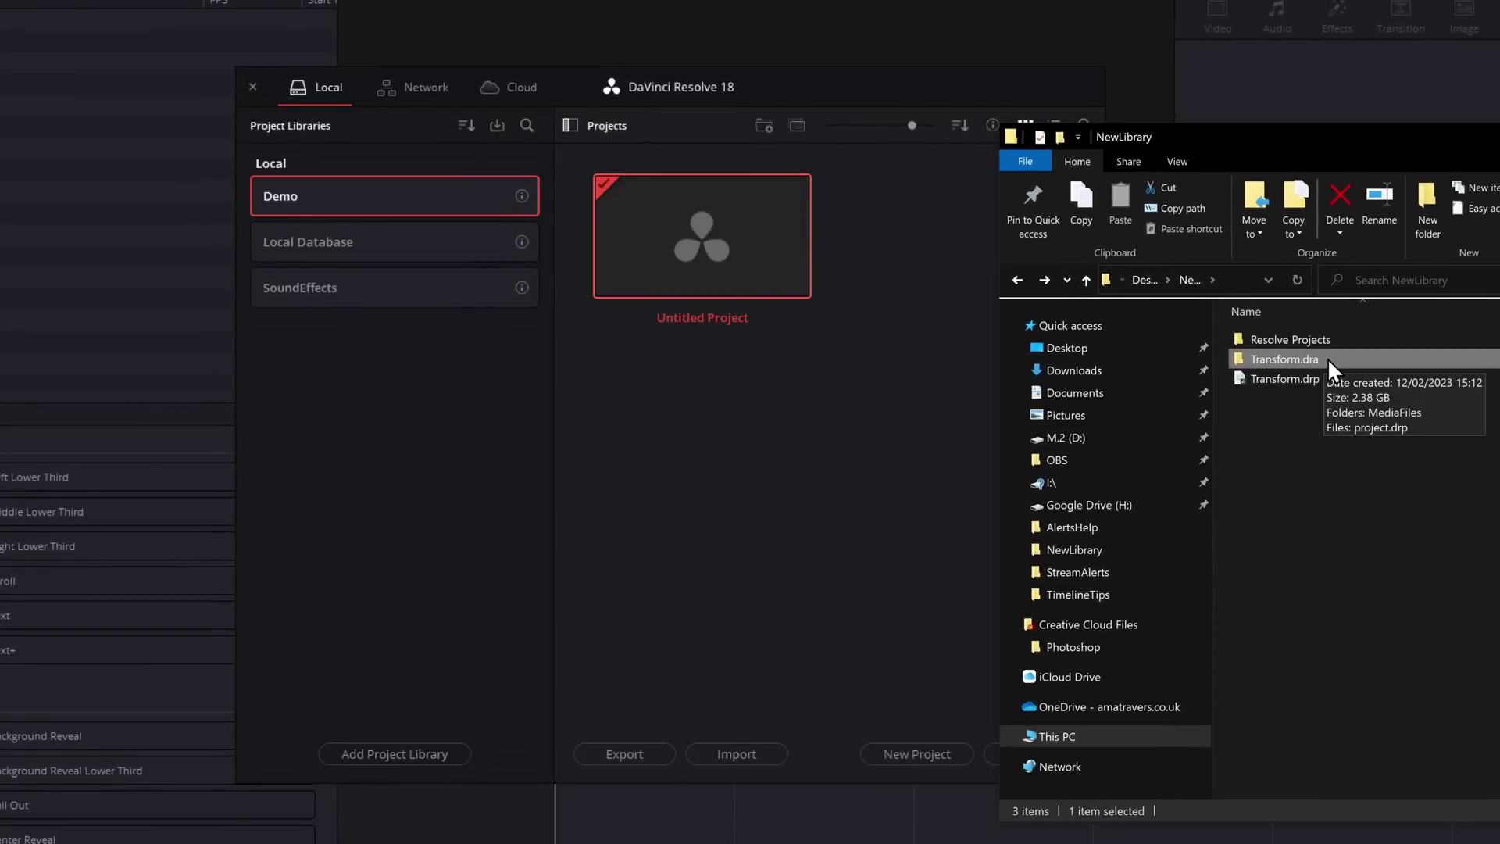
drag(1319, 362, 905, 300)
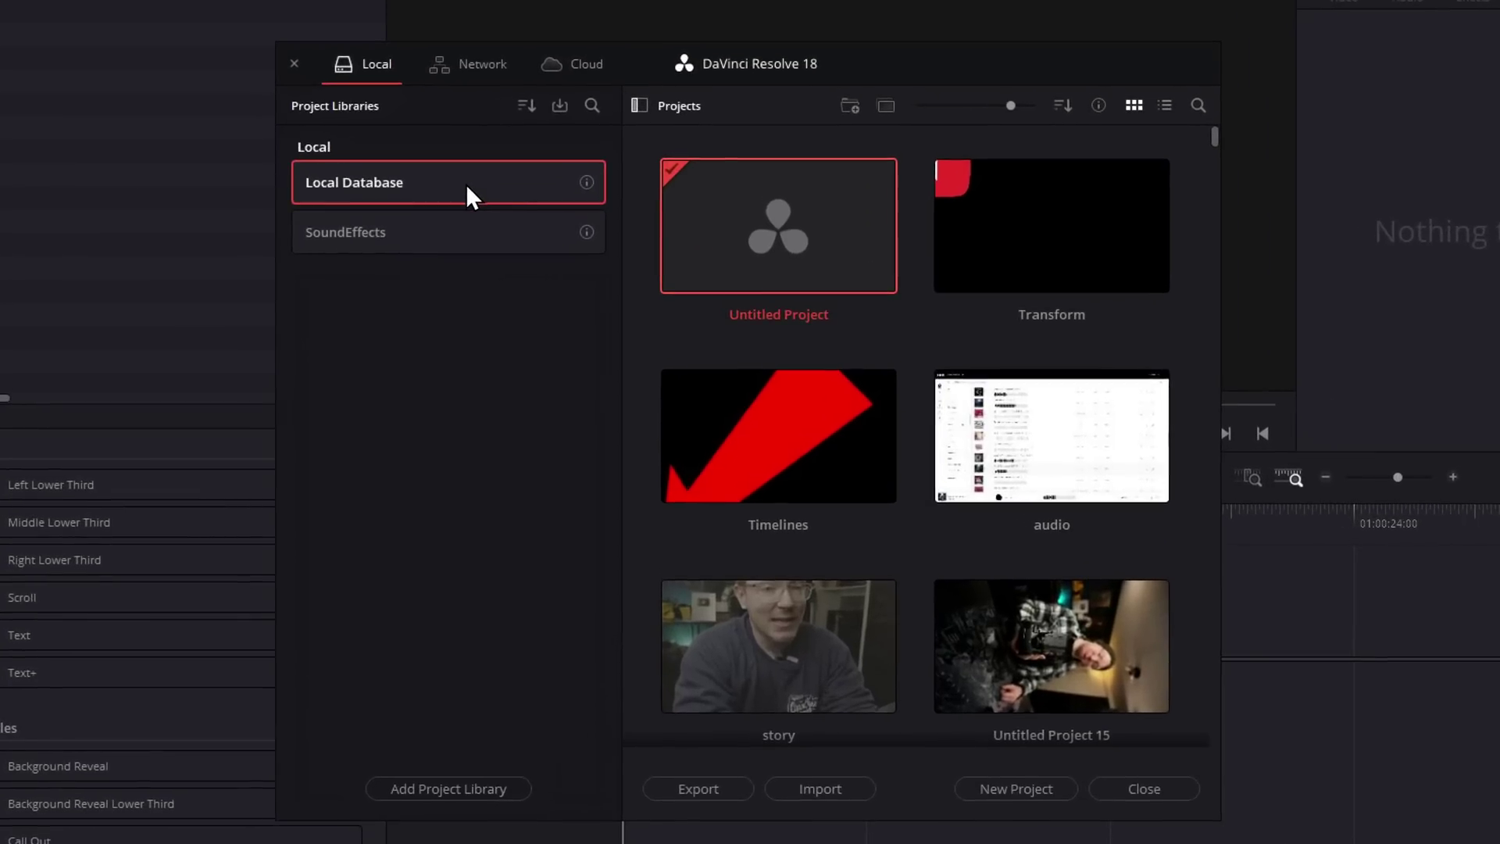
click(587, 183)
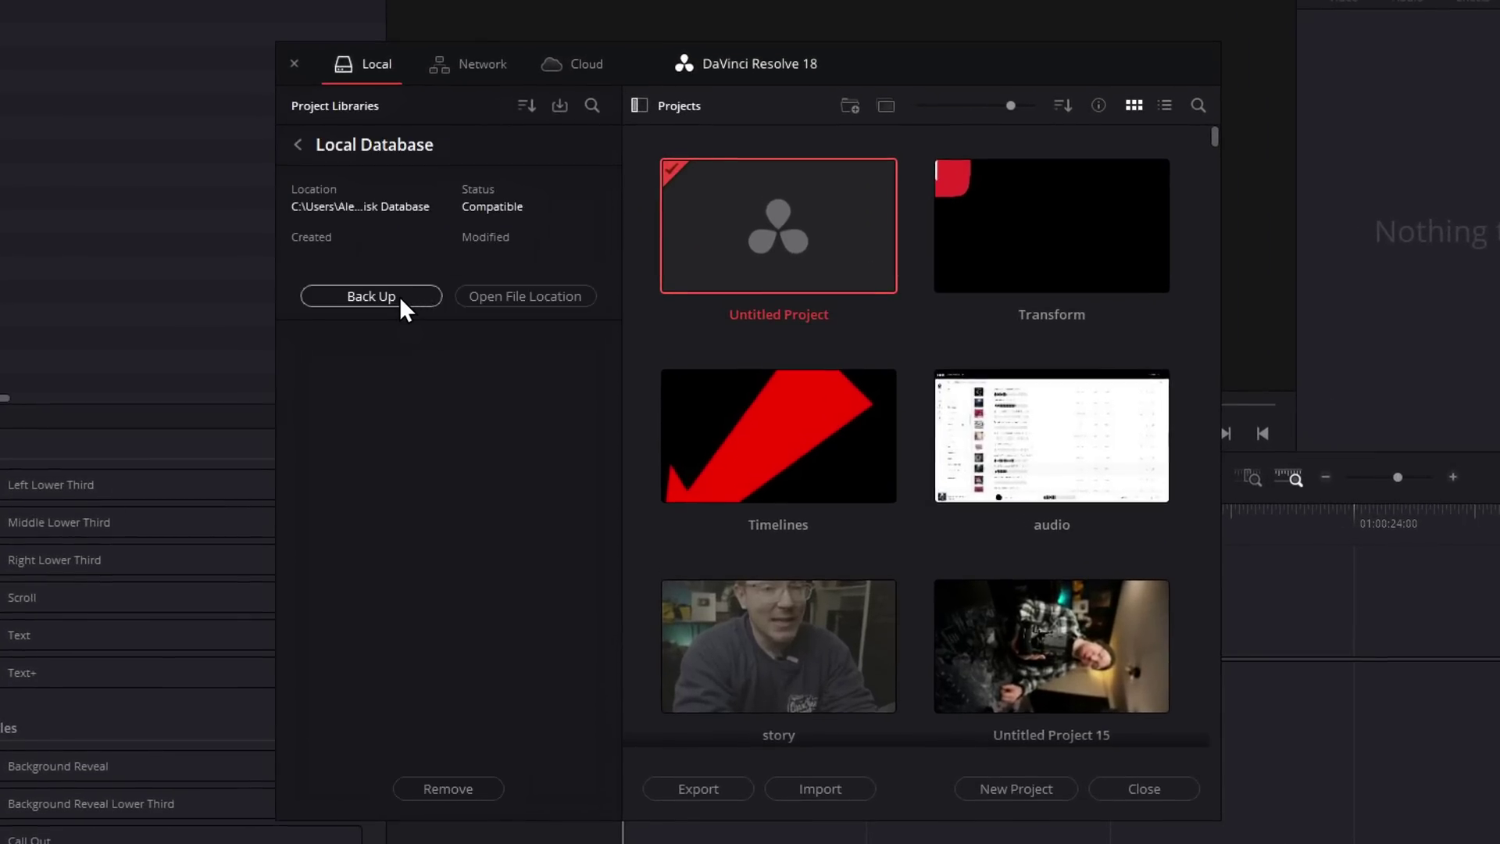
click(350, 398)
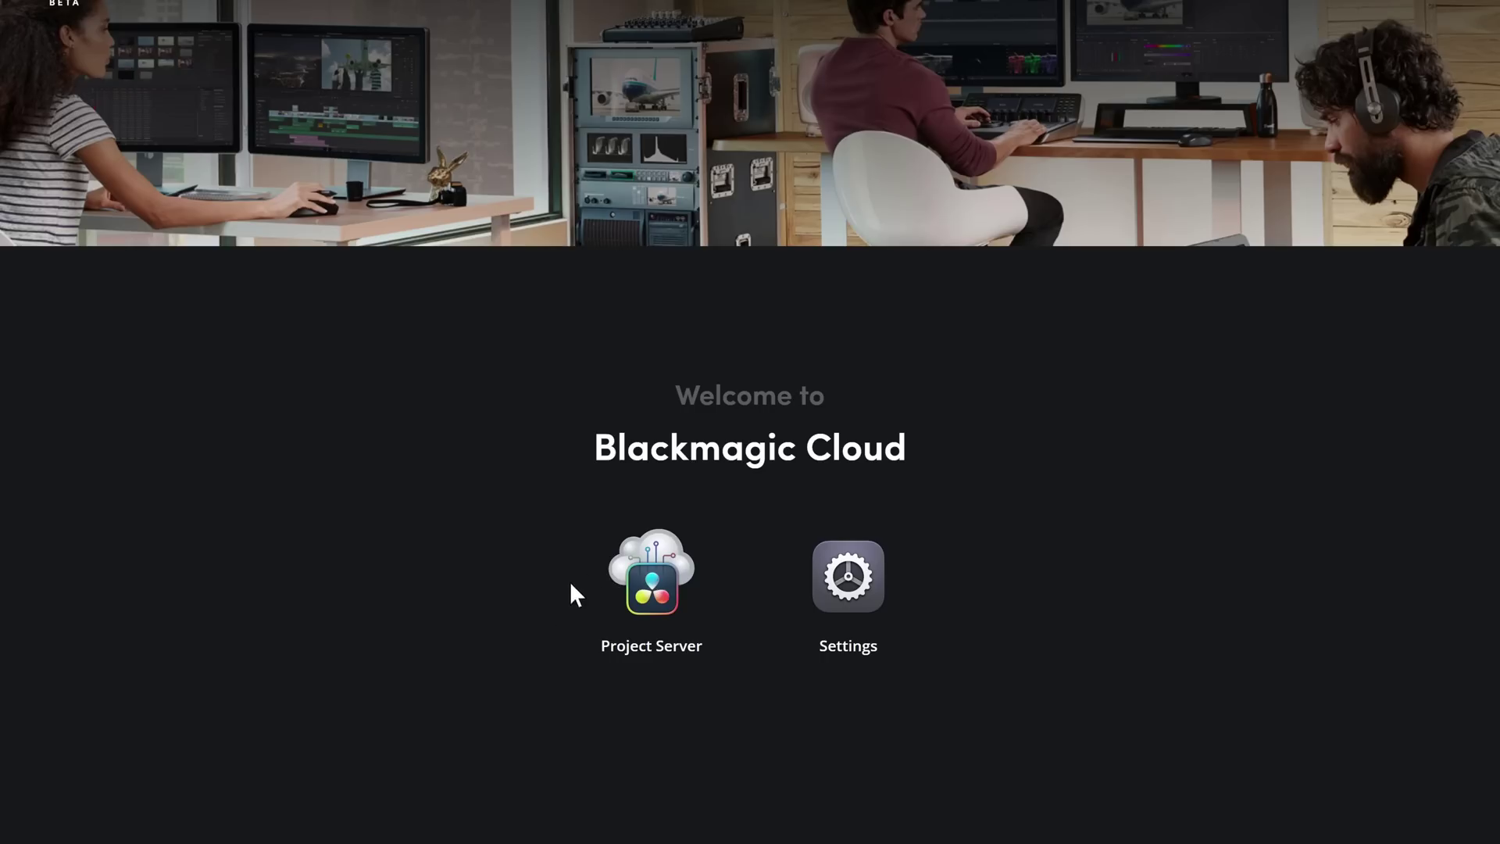
Open Blackmagic Cloud's Project Server to view the cloud library and its projects
click(648, 587)
click(127, 186)
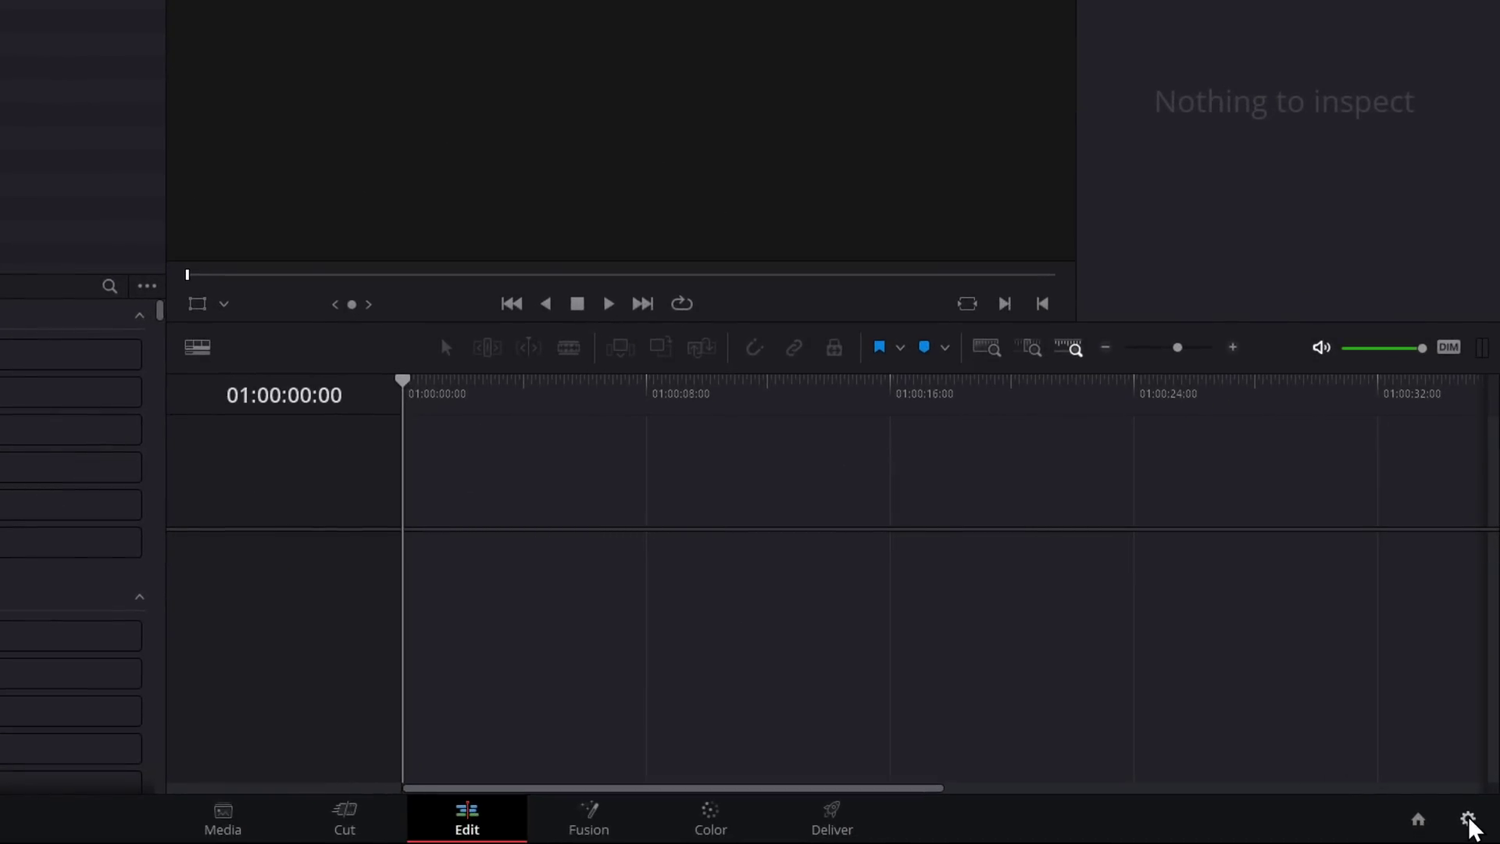
click(1468, 820)
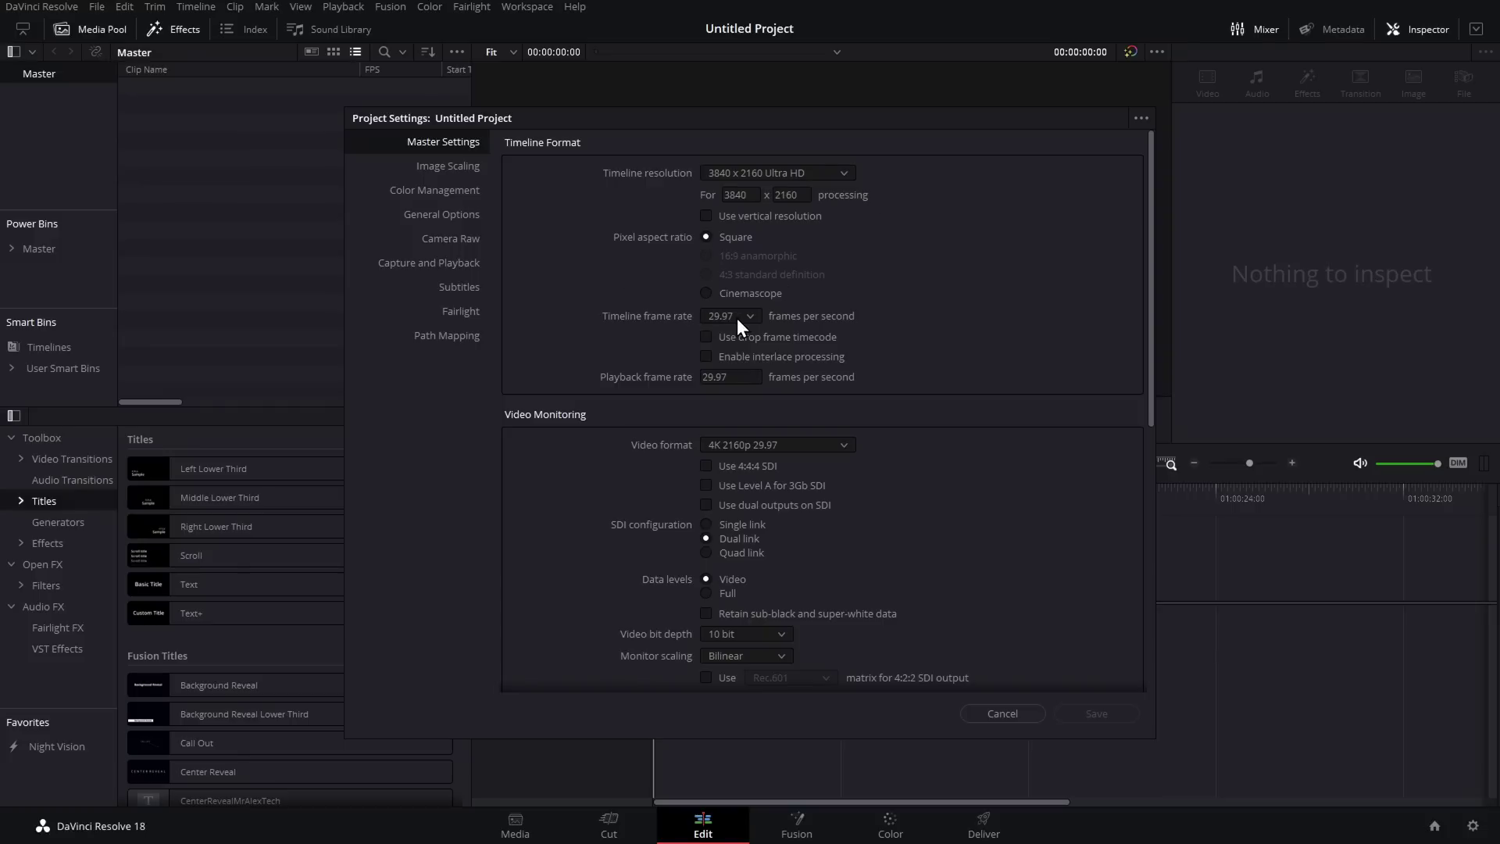
click(1021, 715)
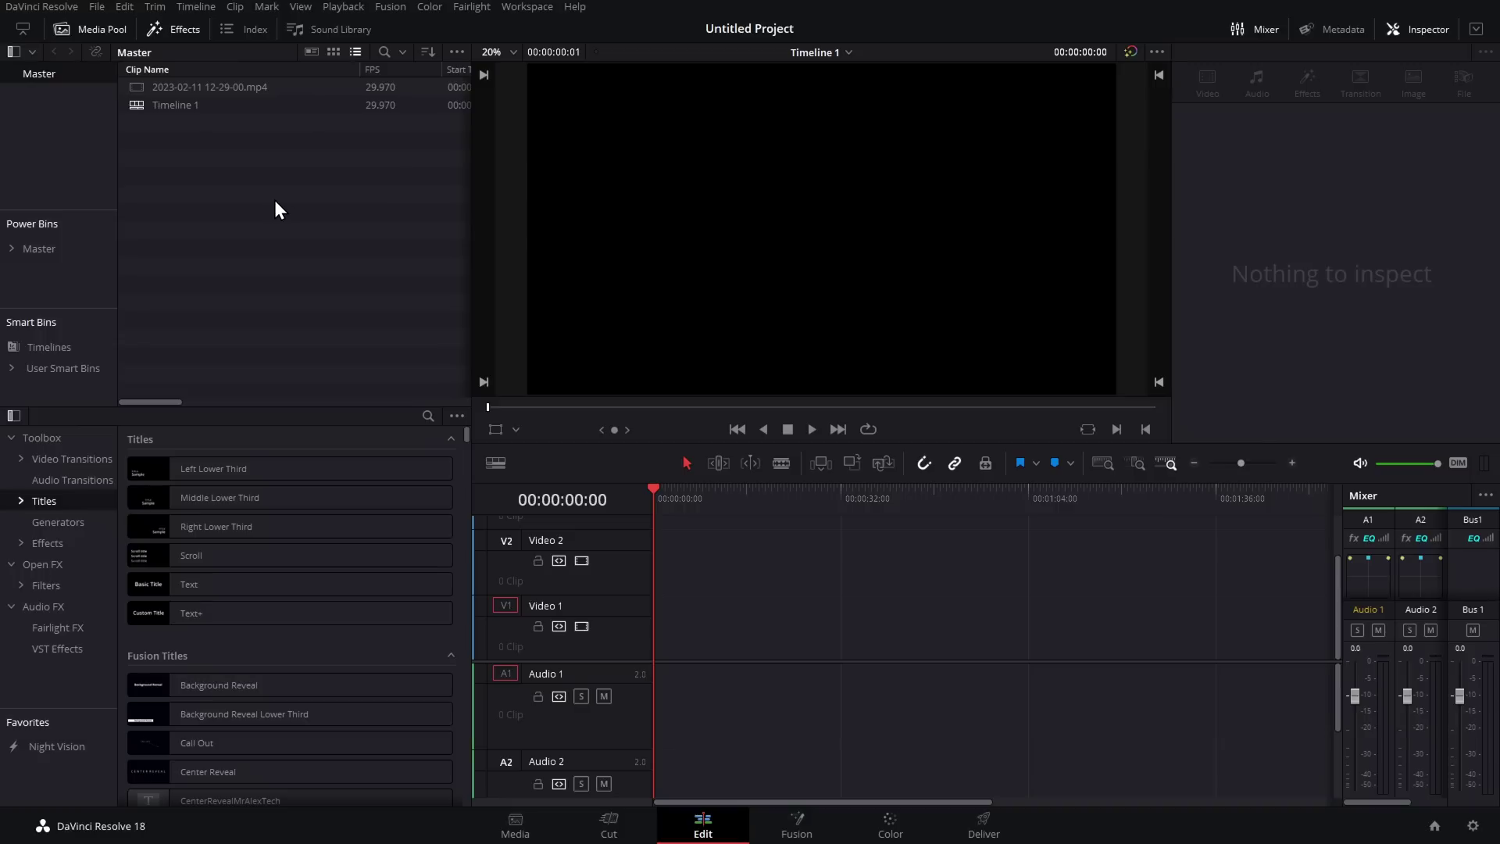
click(210, 89)
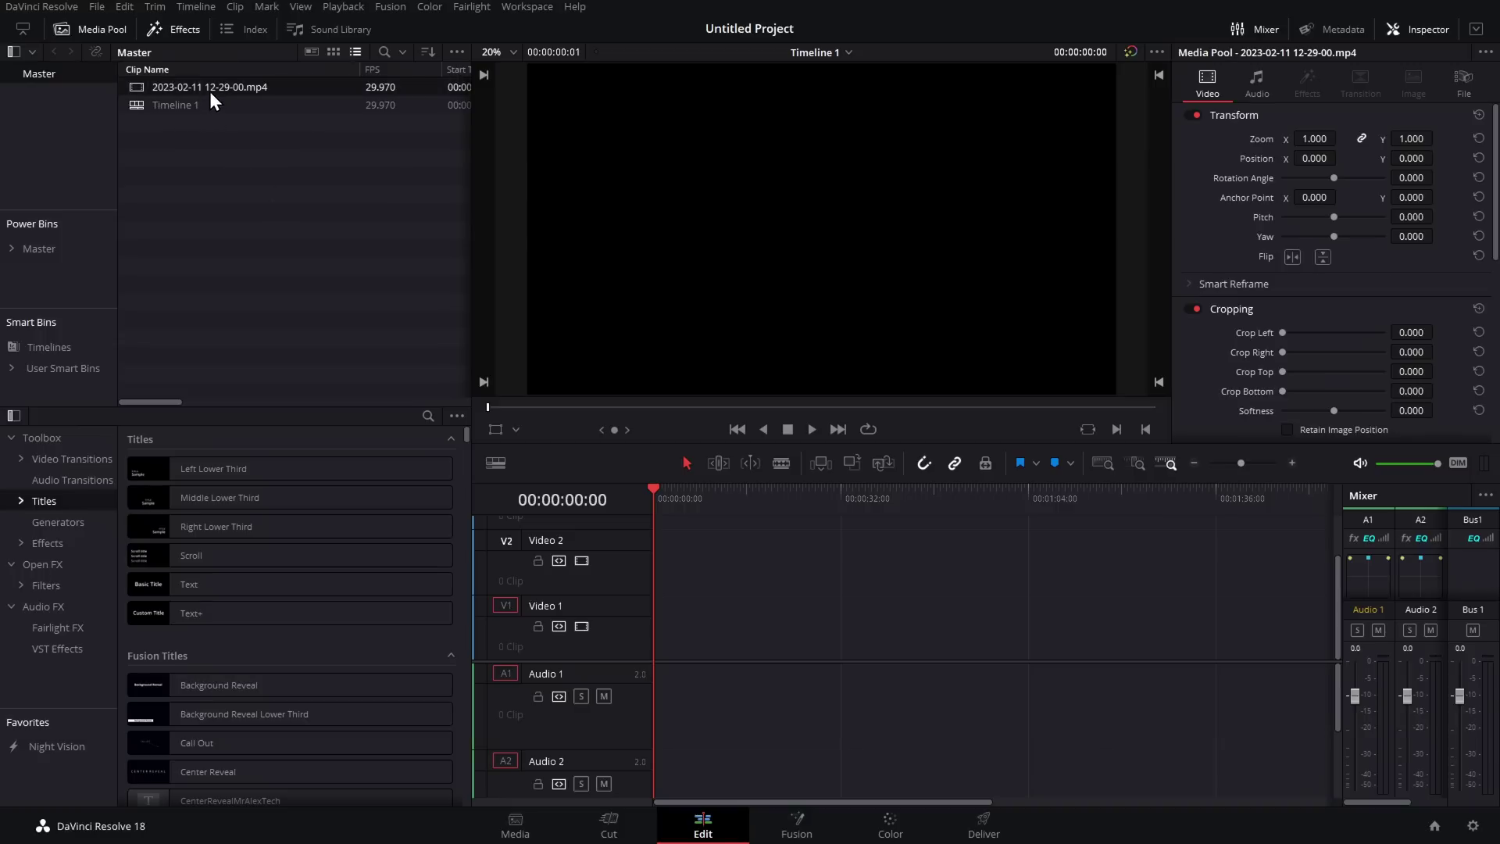
click(195, 110)
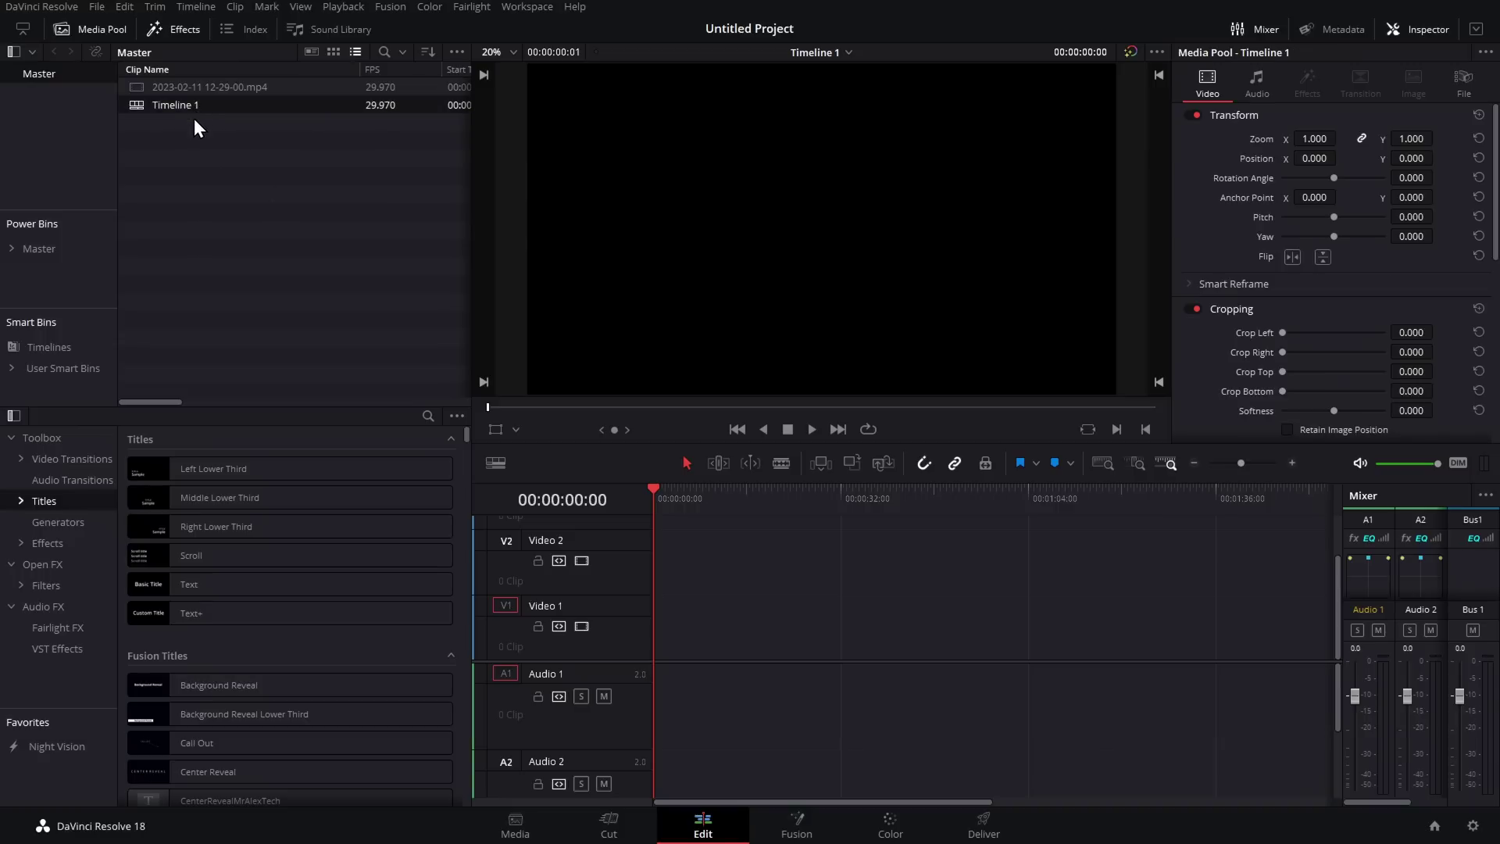
click(1473, 826)
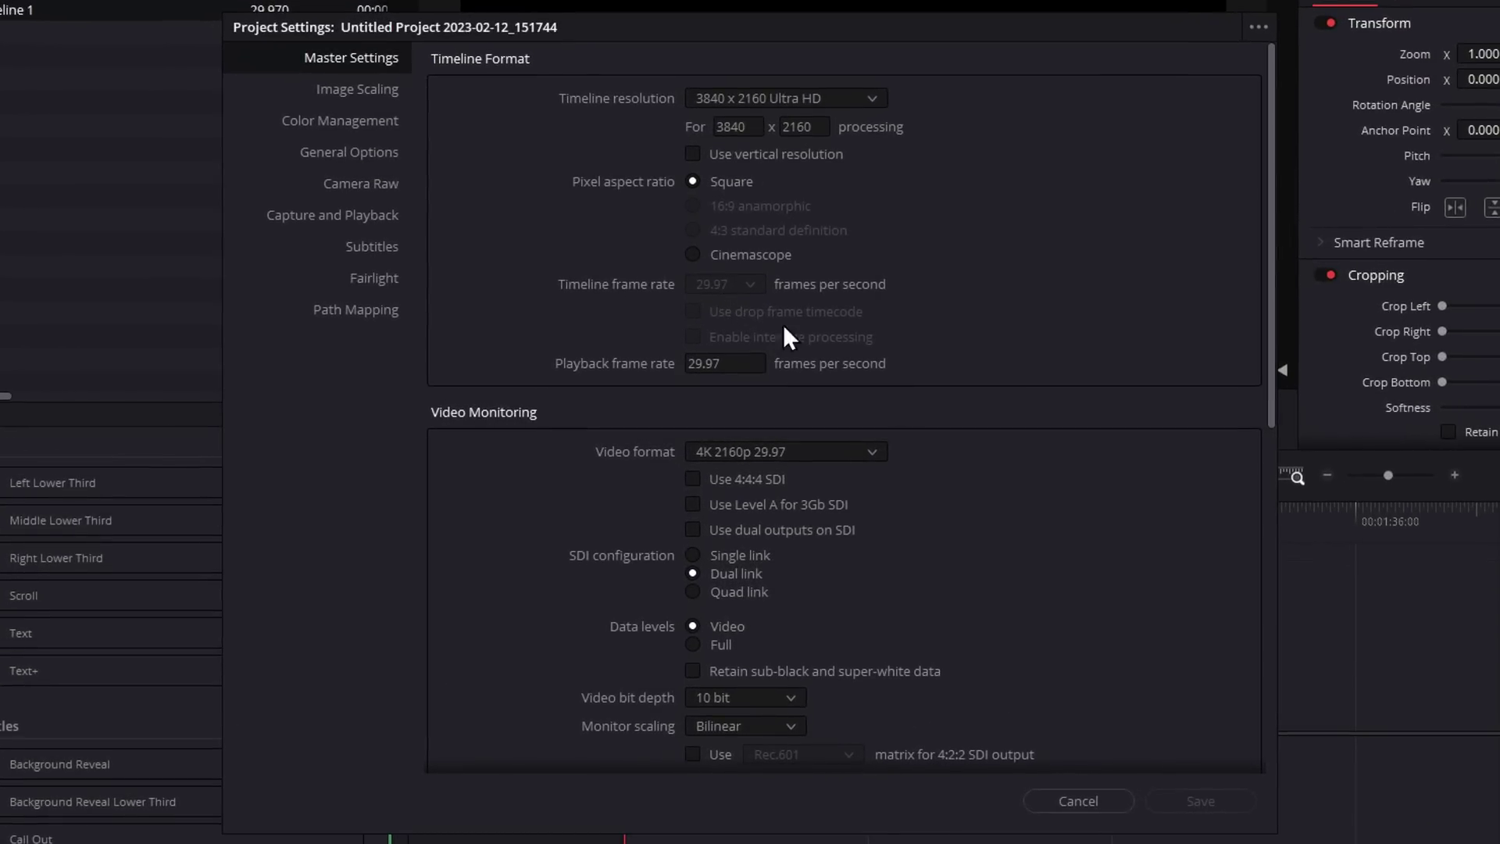
click(1094, 804)
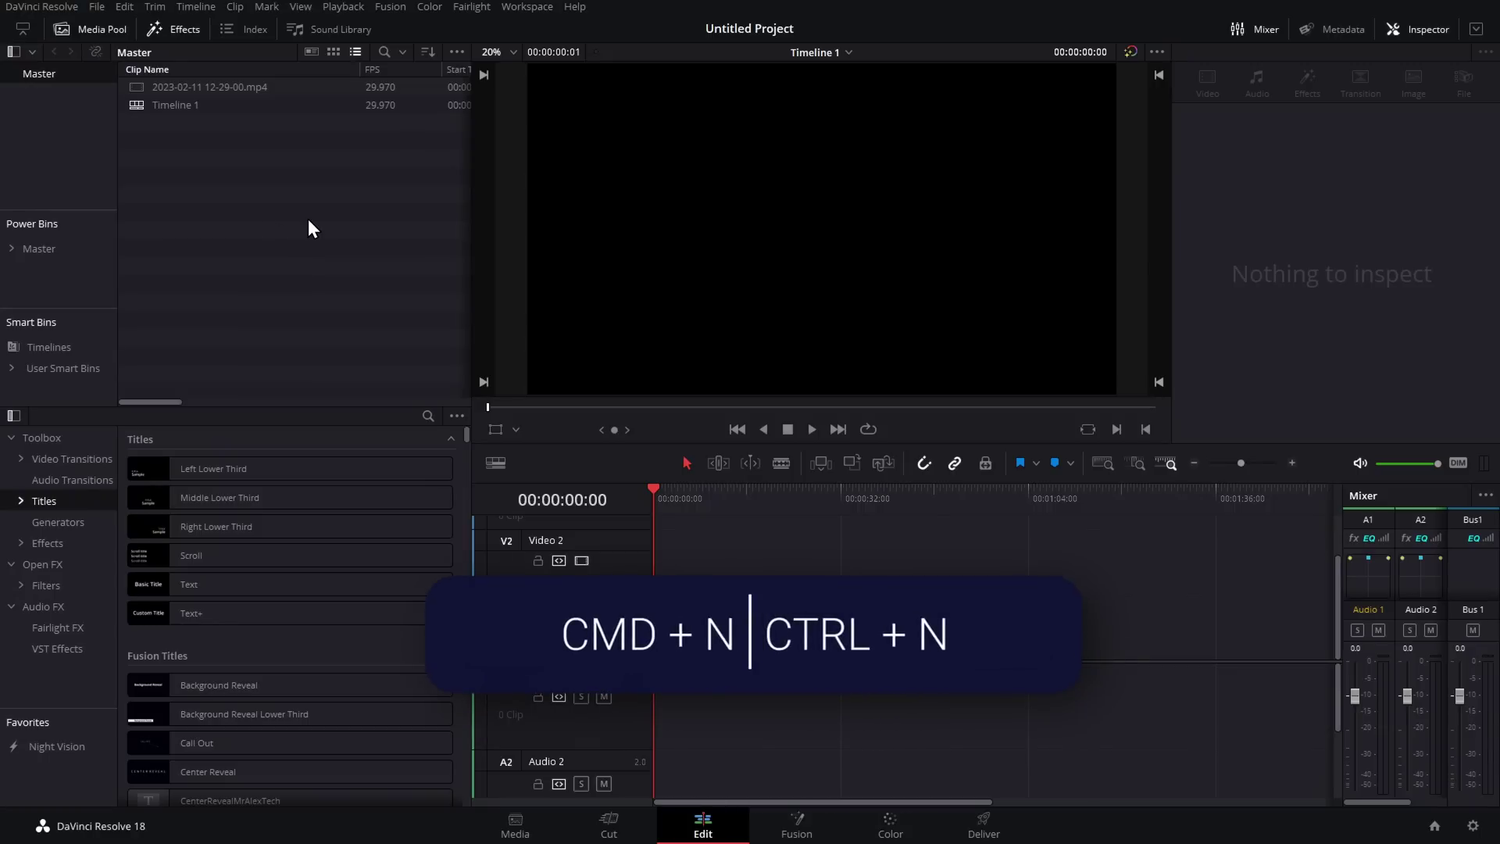
Create Timeline 2 with custom settings at a 24 fps timeline frame rate
key(ctrl+n)
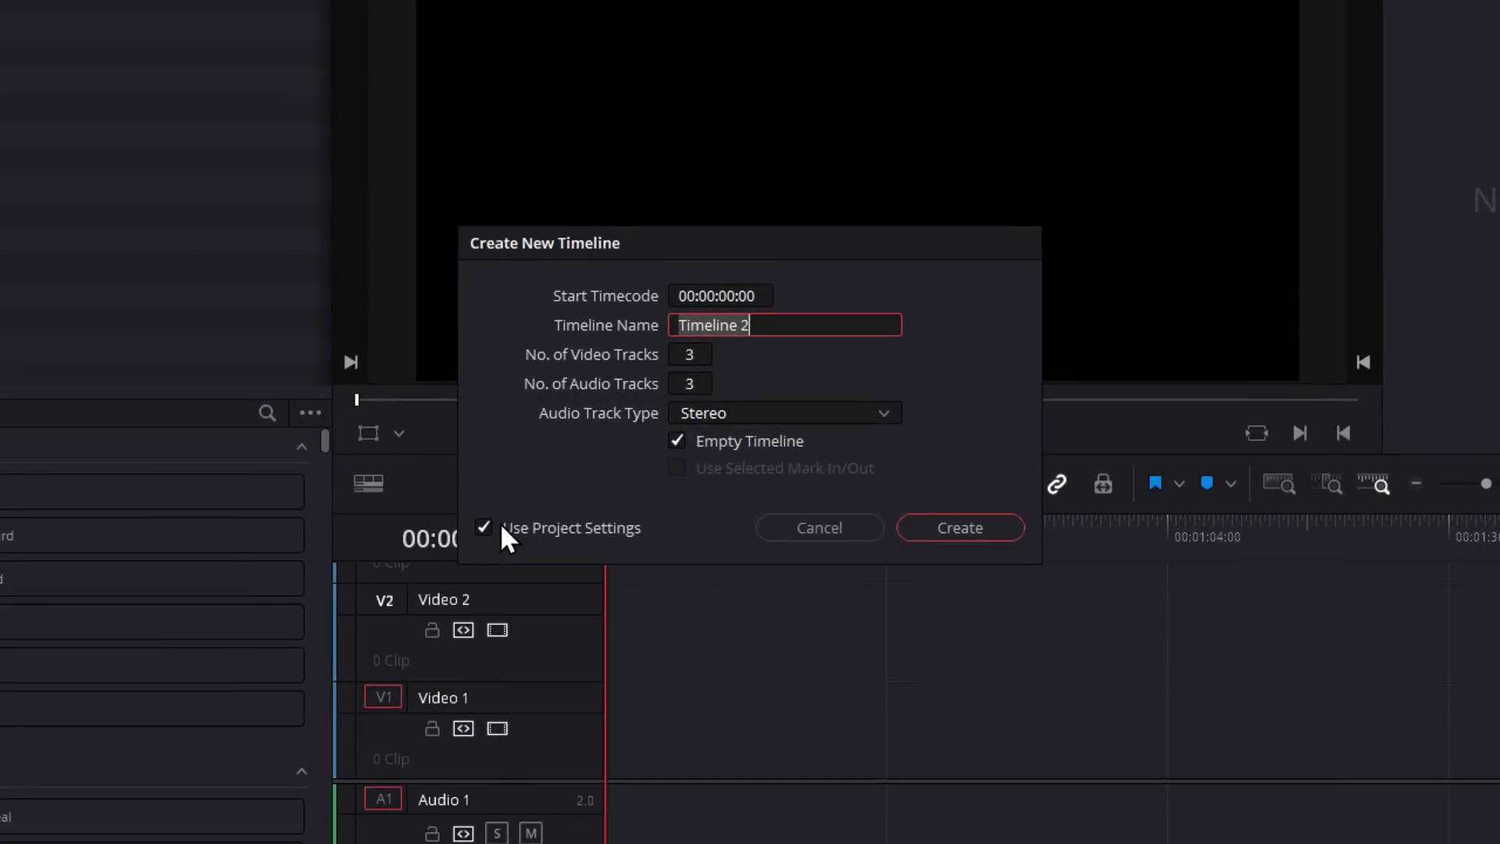
click(484, 528)
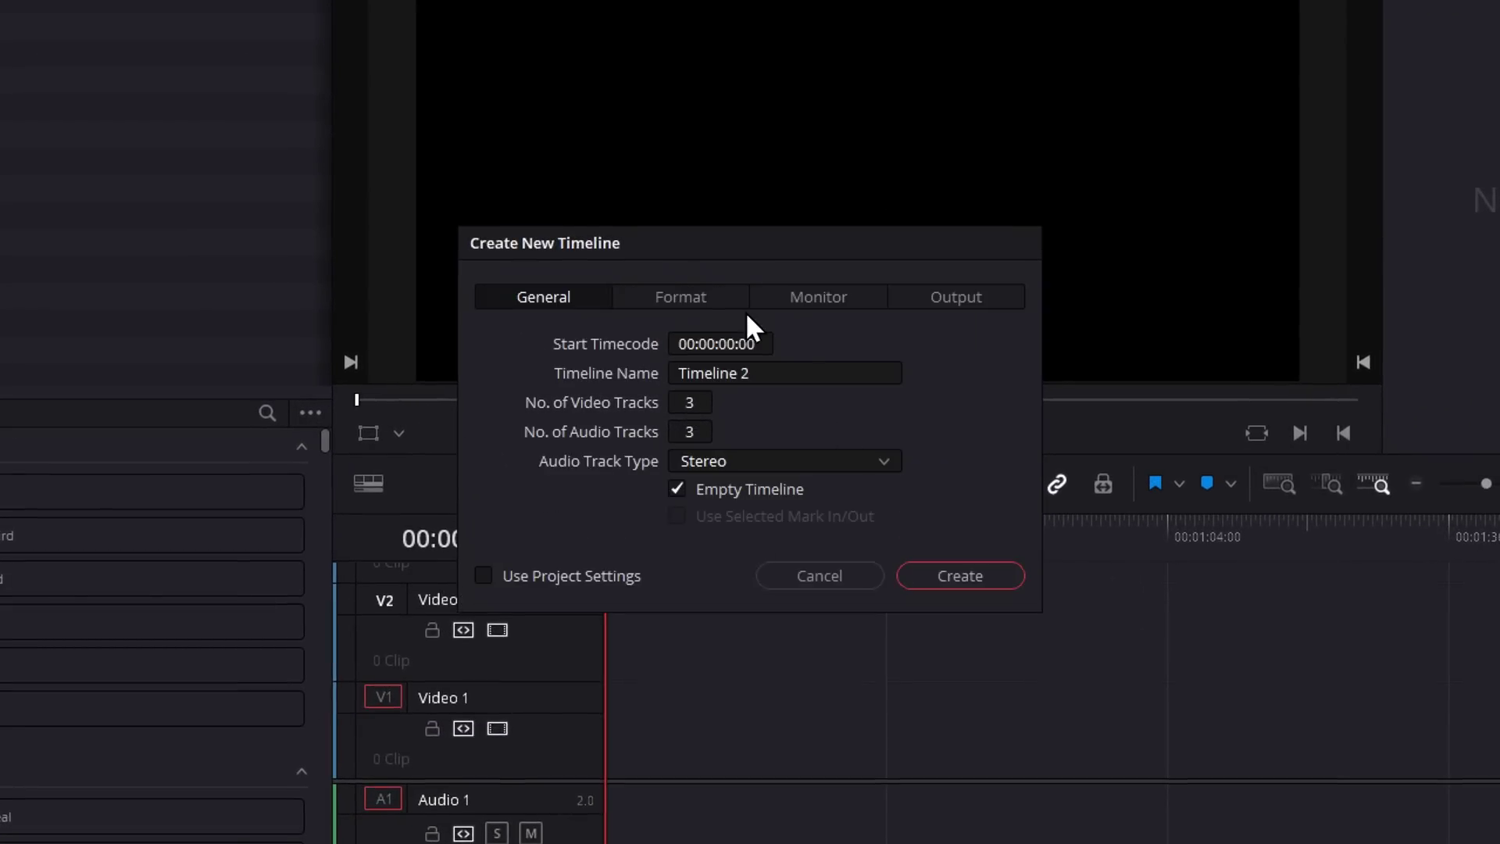
click(678, 295)
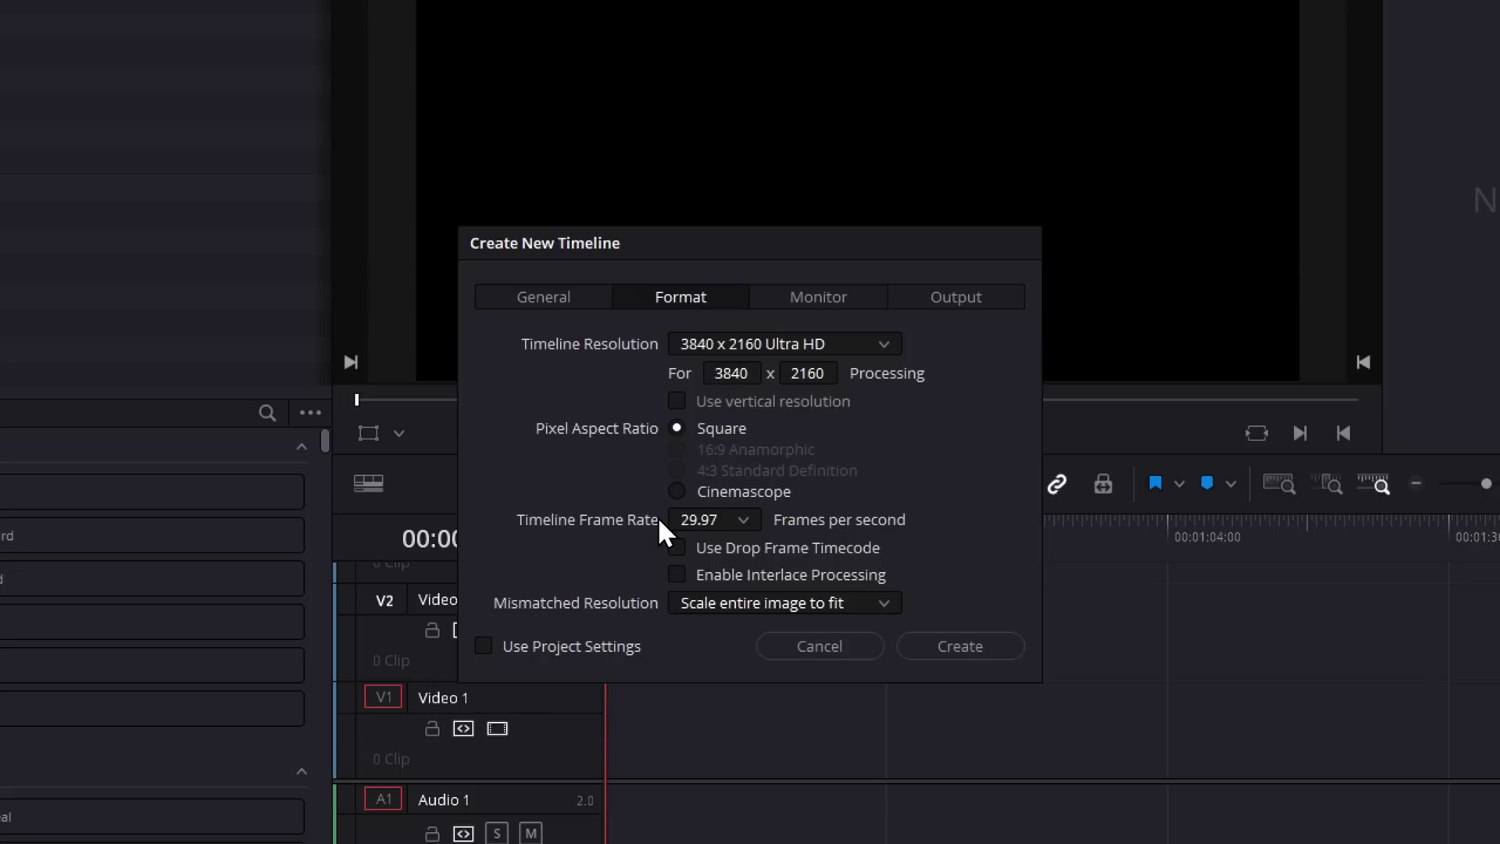
click(687, 519)
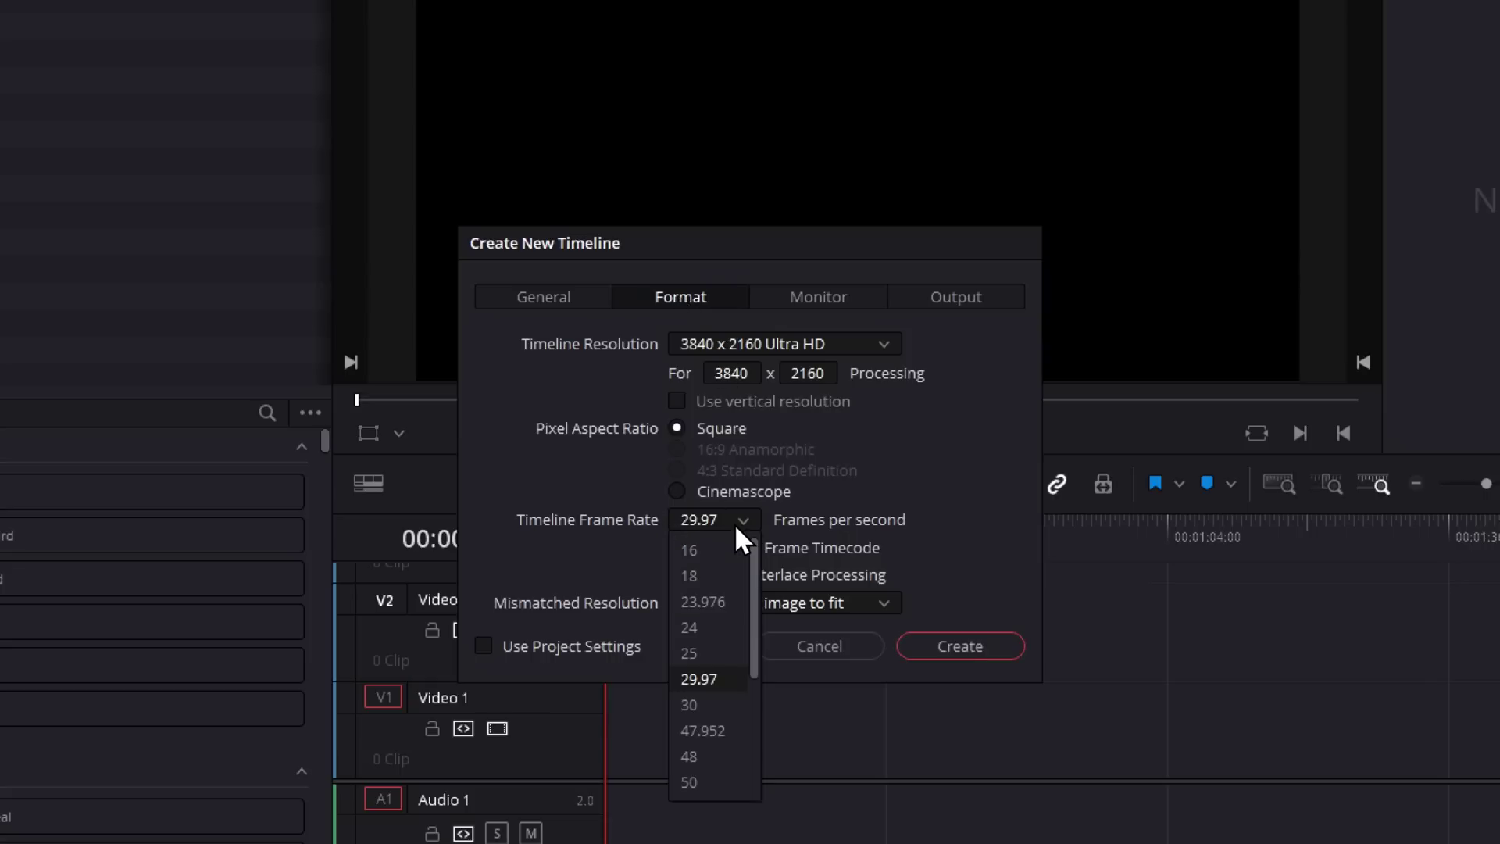
click(692, 627)
click(966, 648)
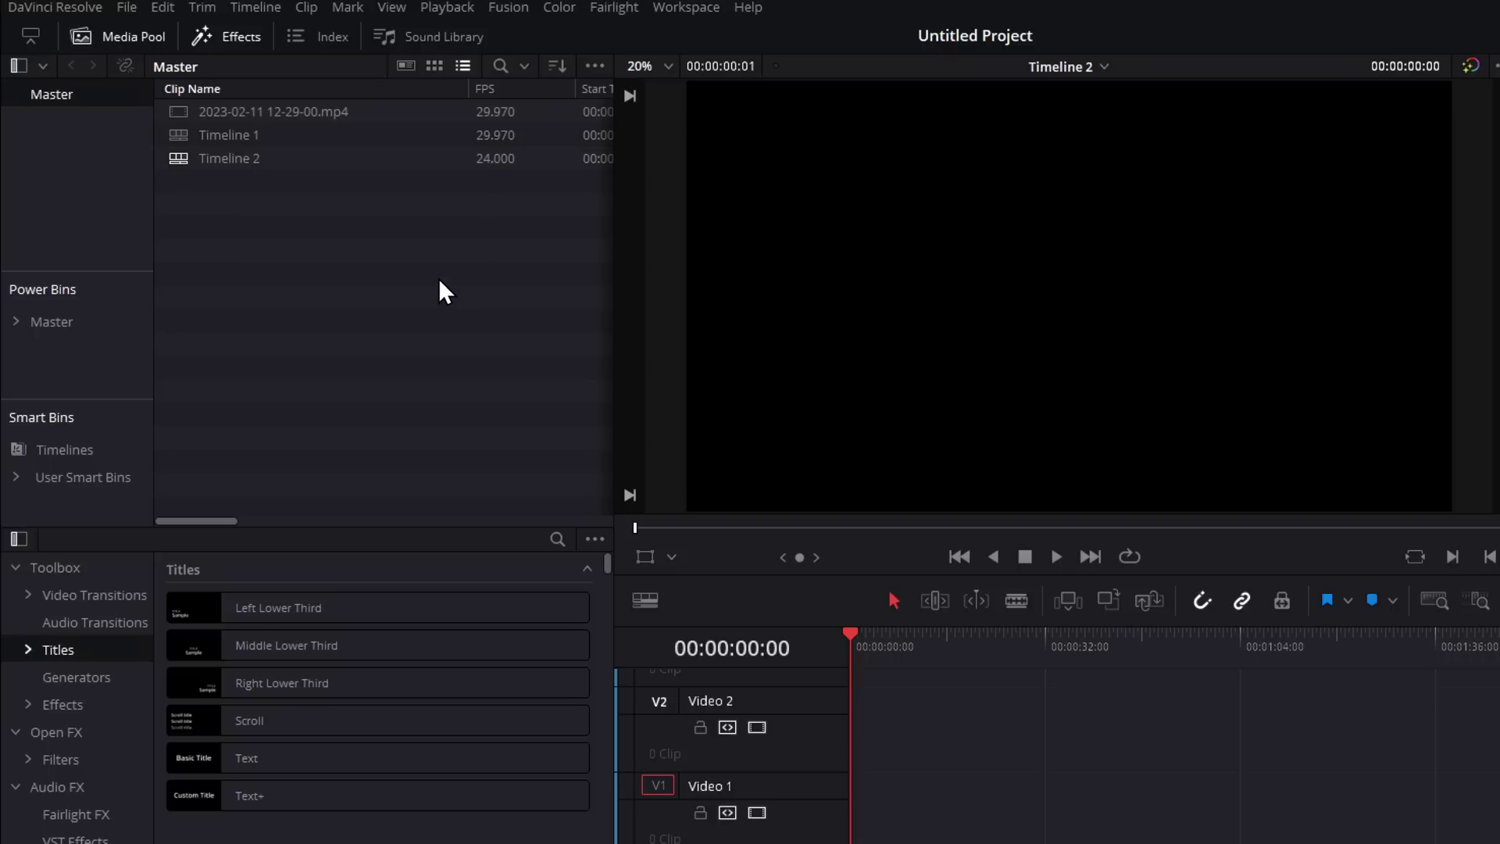
Add Timeline 3 using project settings, and paste Timeline 1's camera clip into Timeline 2
key(ctrl+n)
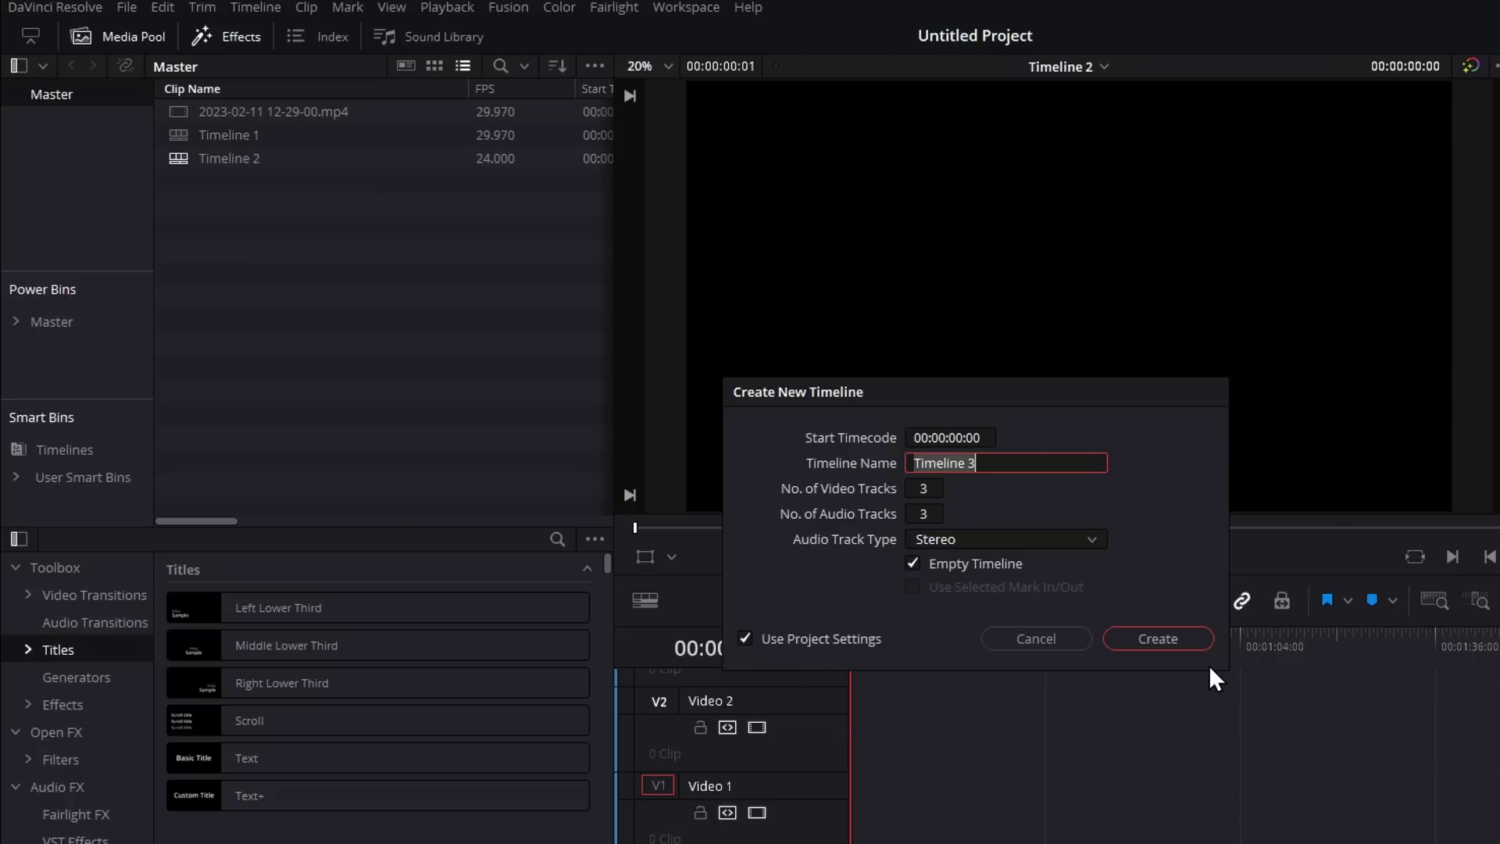
click(1188, 642)
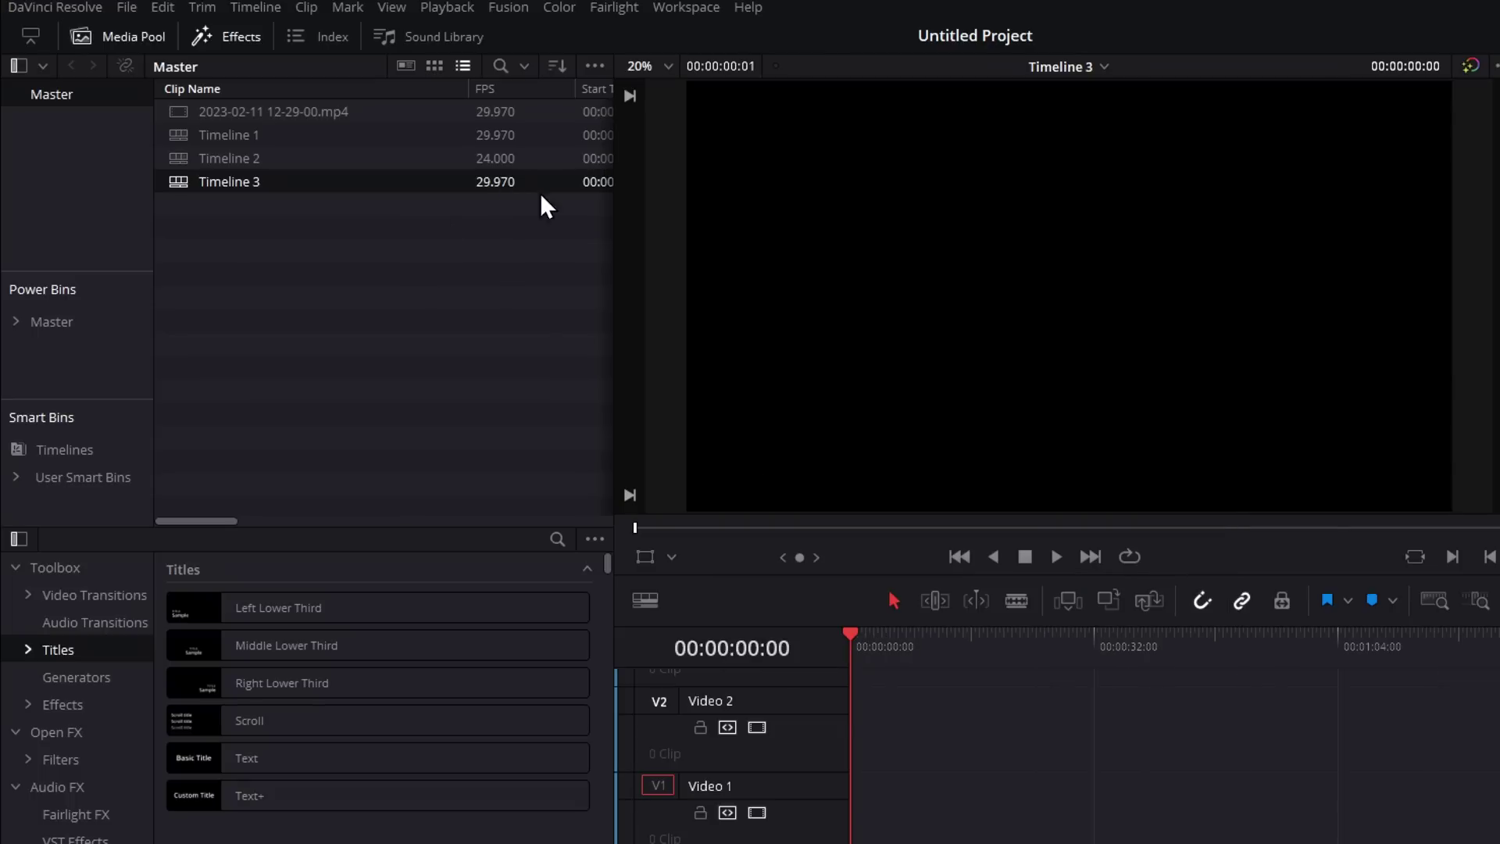
double_click(241, 153)
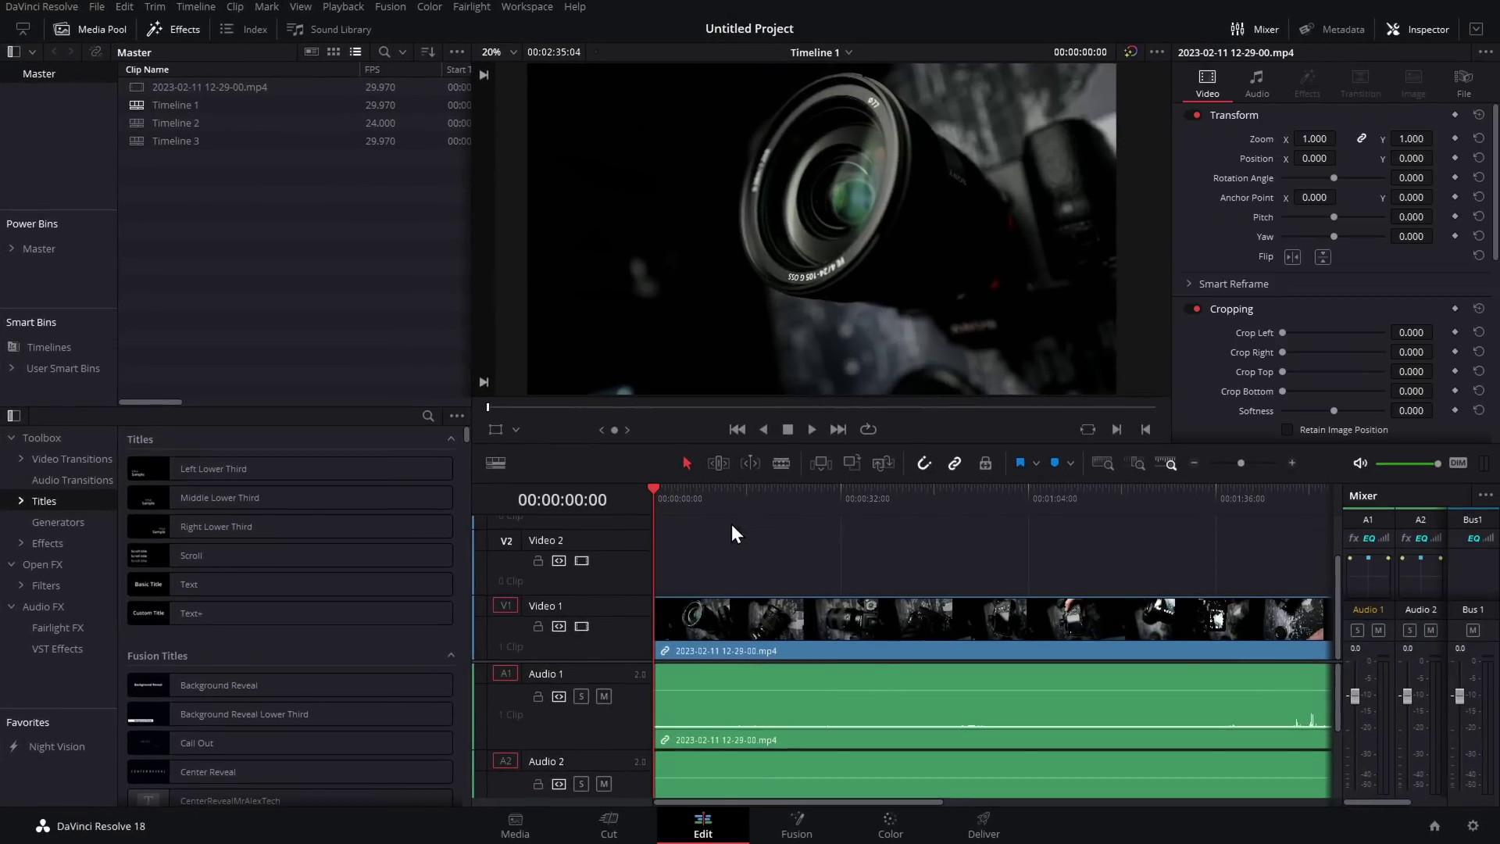
drag(765, 562, 1288, 726)
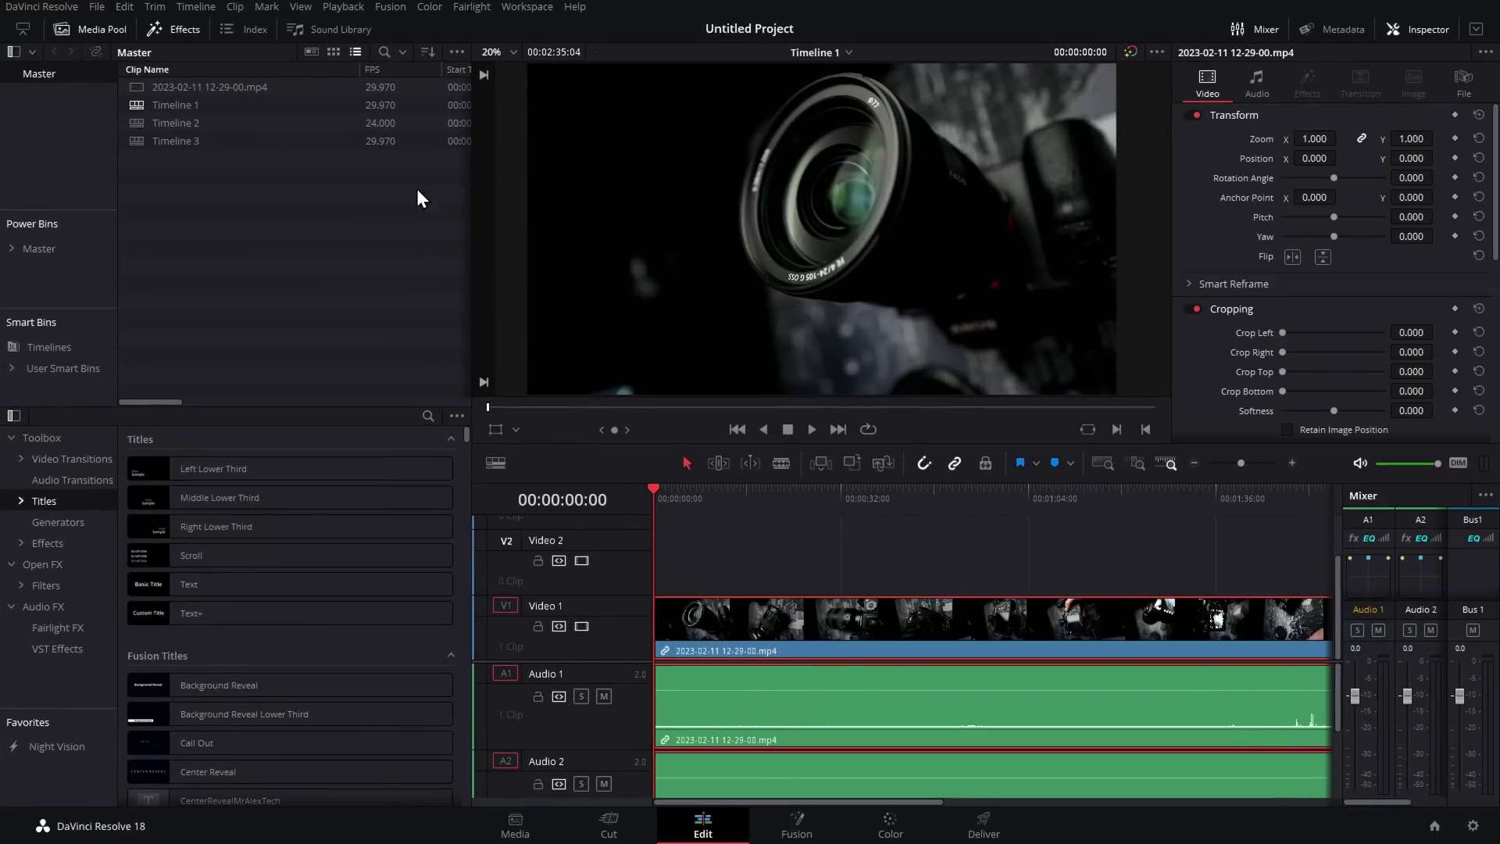
double_click(192, 121)
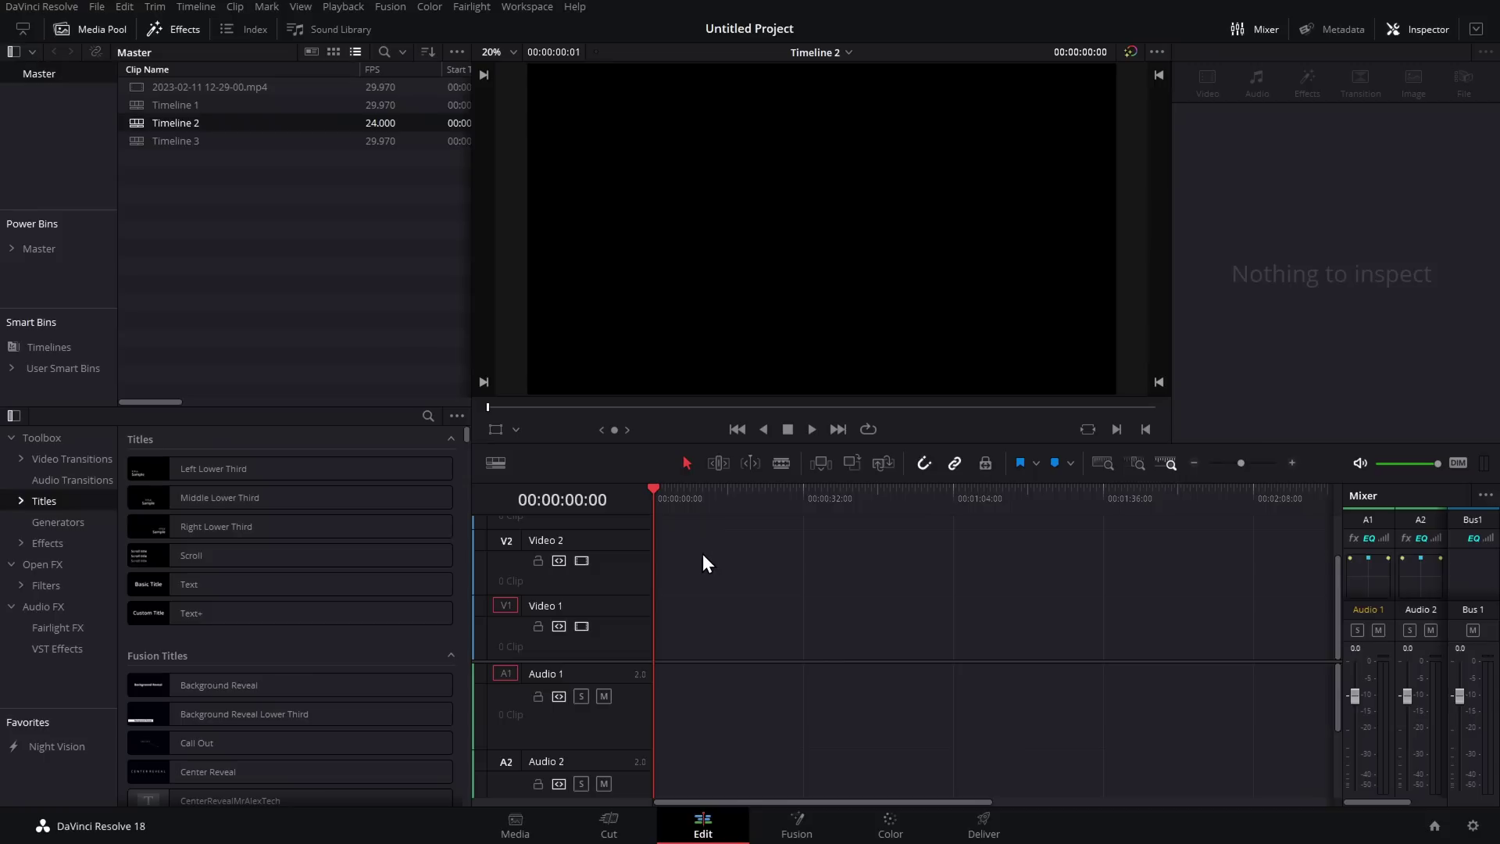
key(ctrl+v)
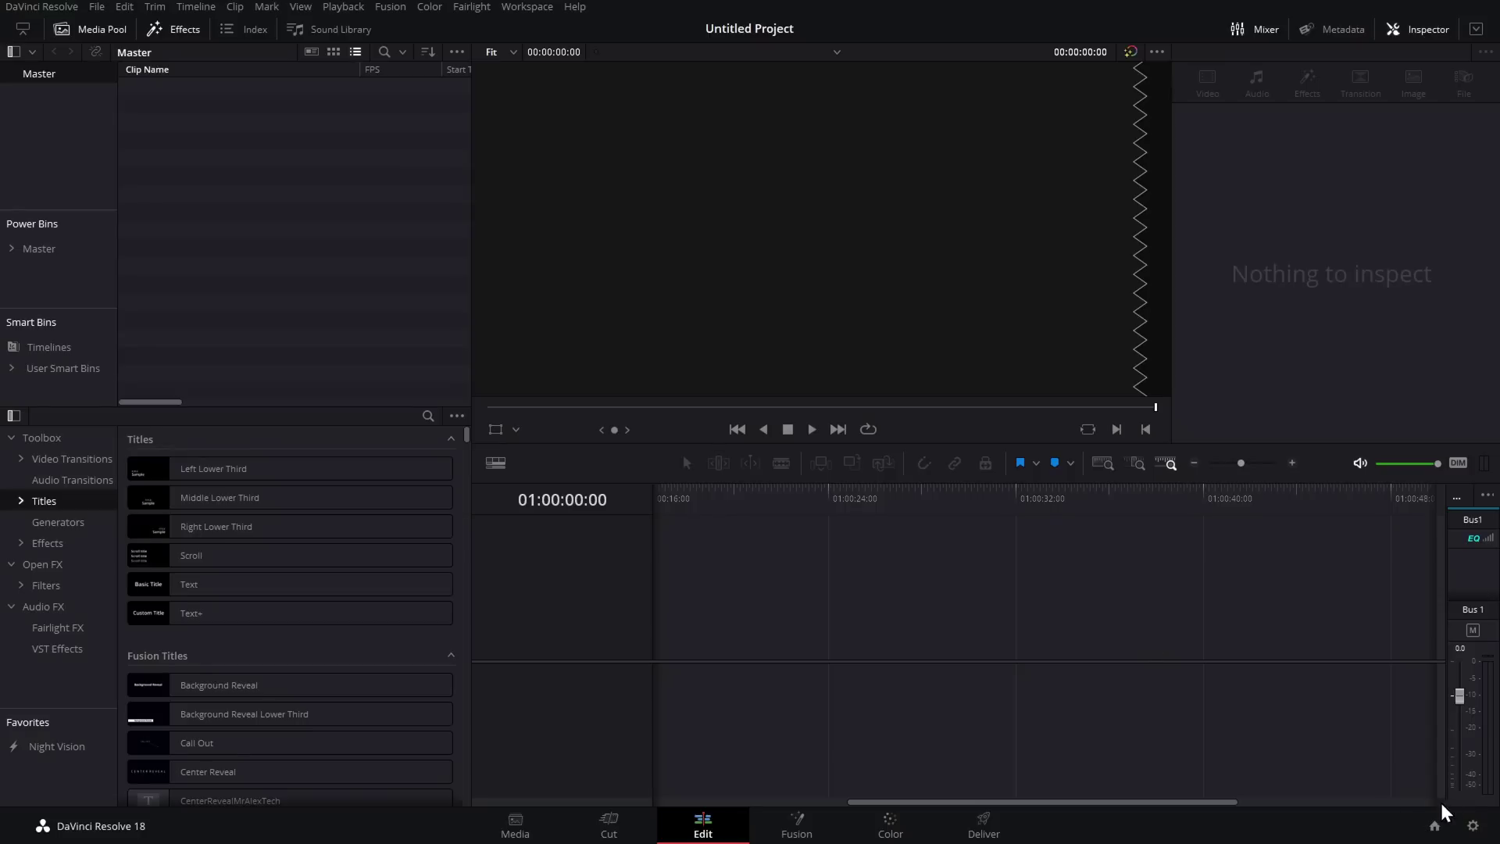
Set the project's timeline frame rate to 24 fps and save the settings
click(1473, 826)
click(729, 316)
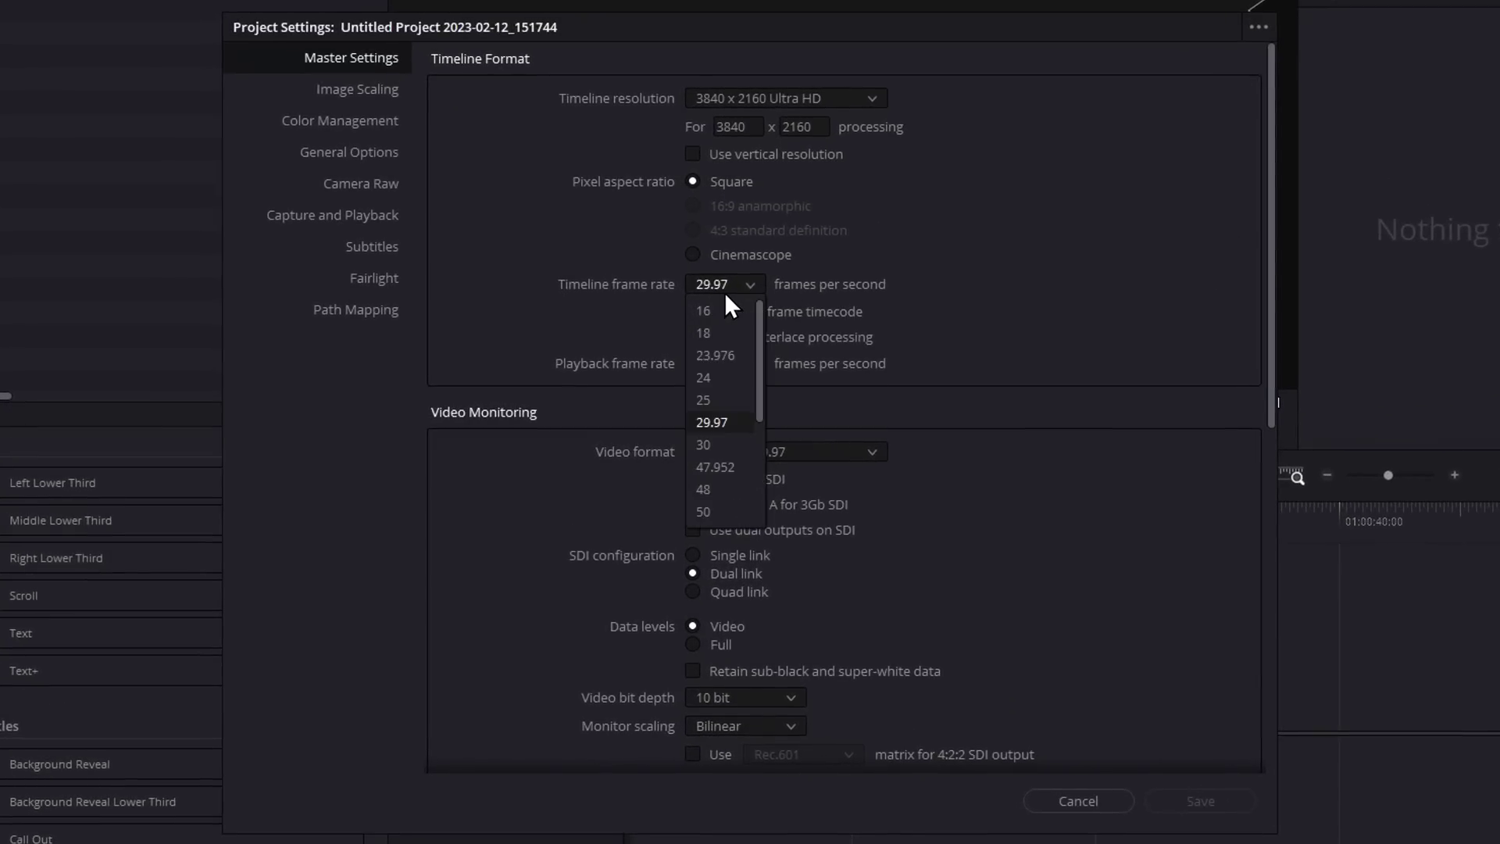
click(710, 376)
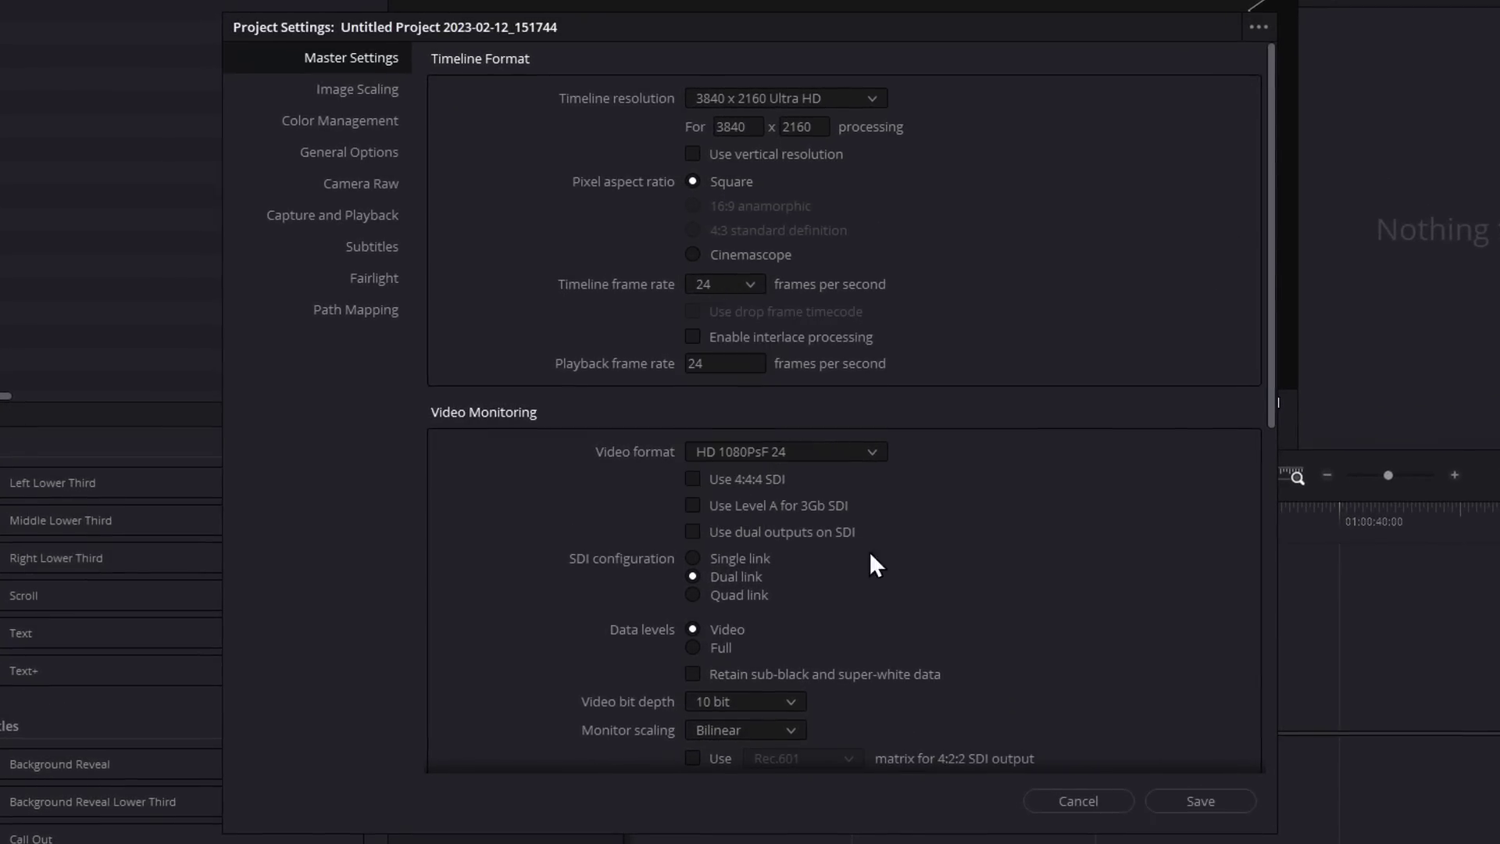
click(1189, 798)
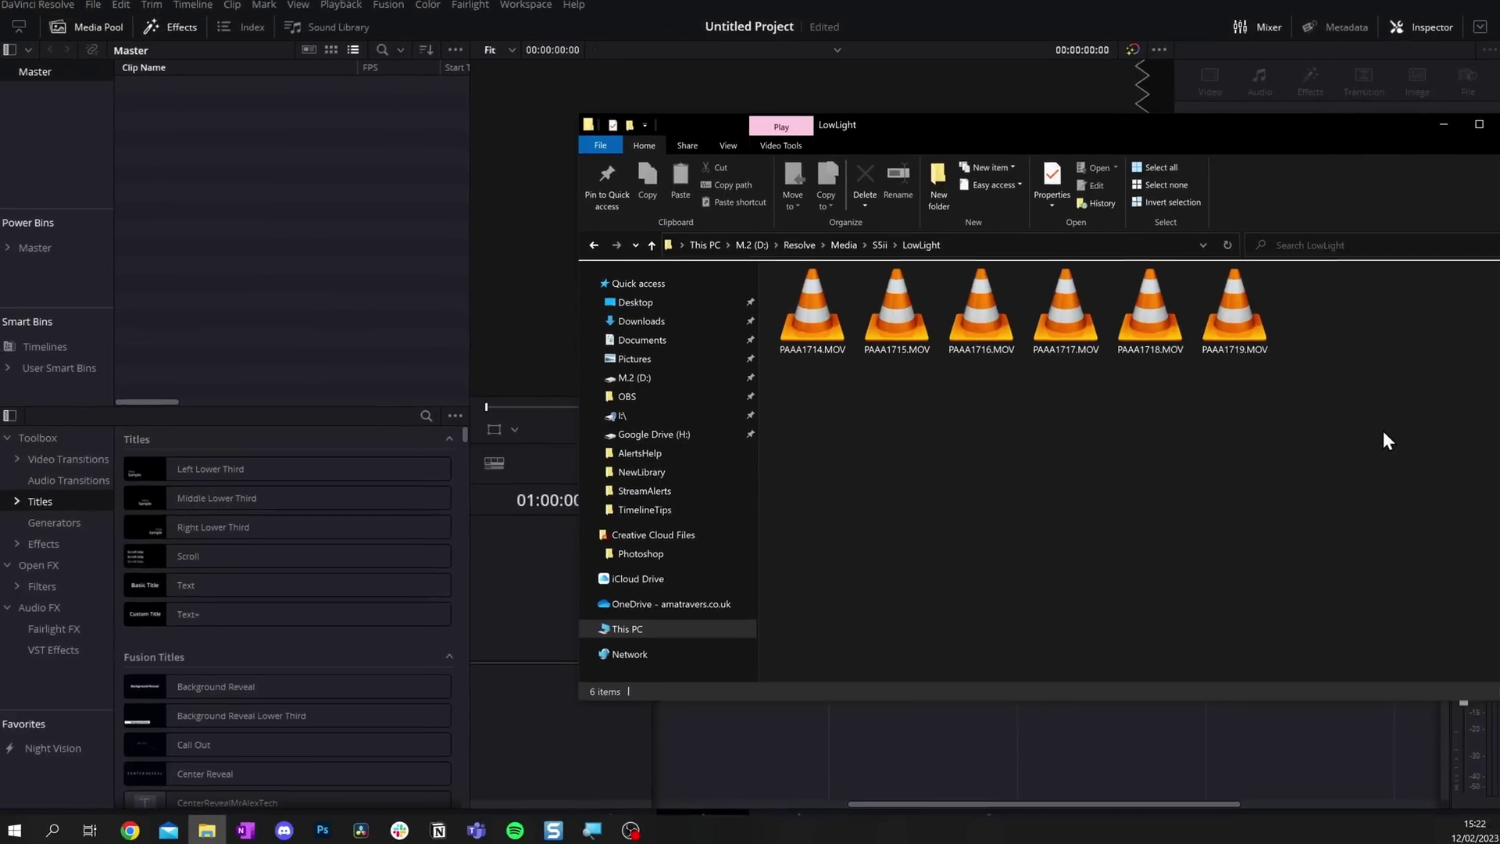
Import the six LowLight MOV clips, accept switching to their 29.97 rate, and verify settings
drag(1380, 429, 261, 174)
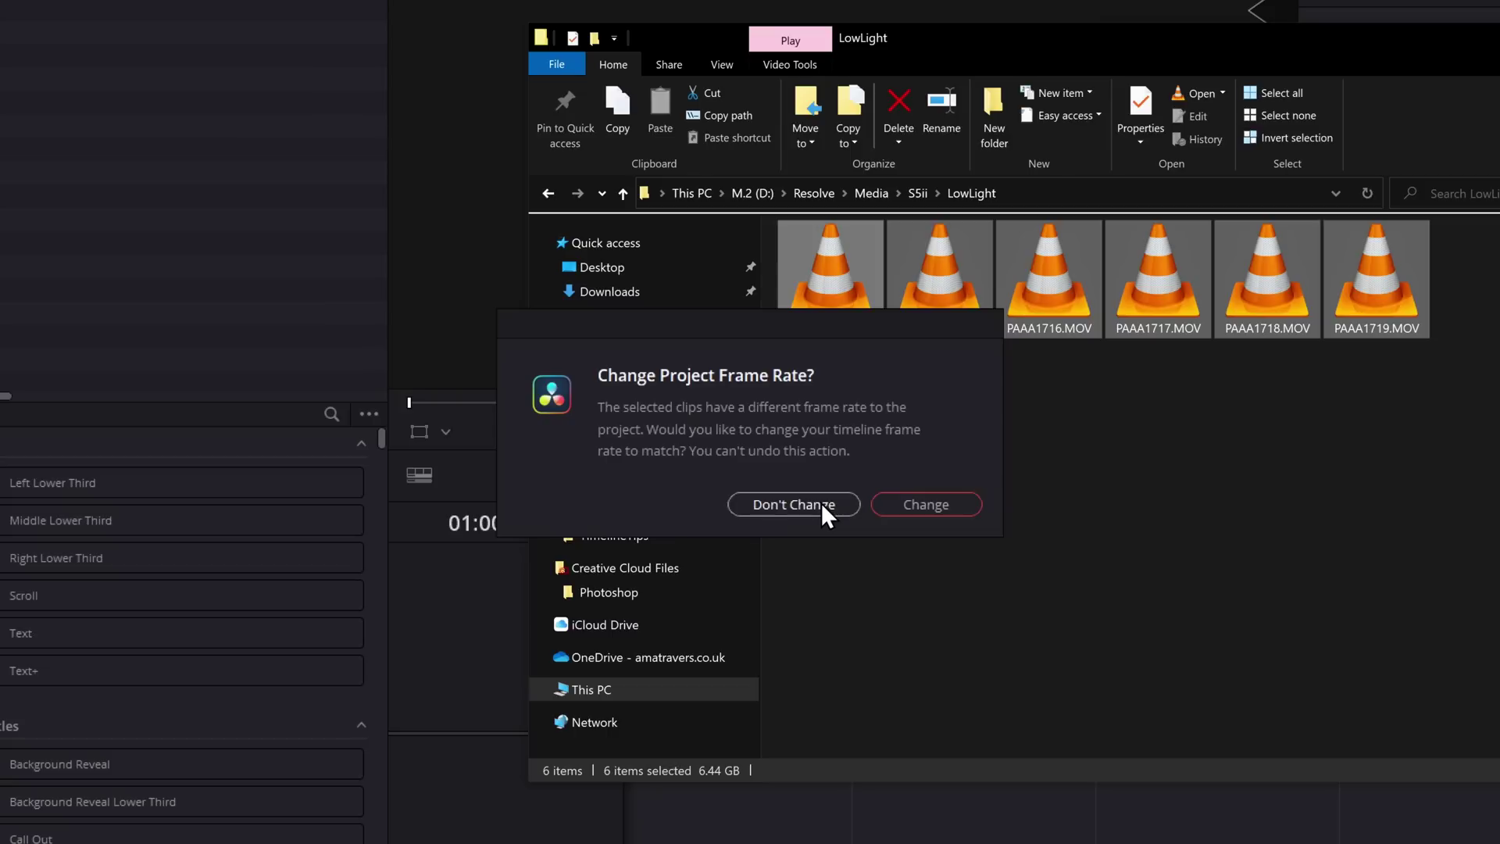
click(946, 504)
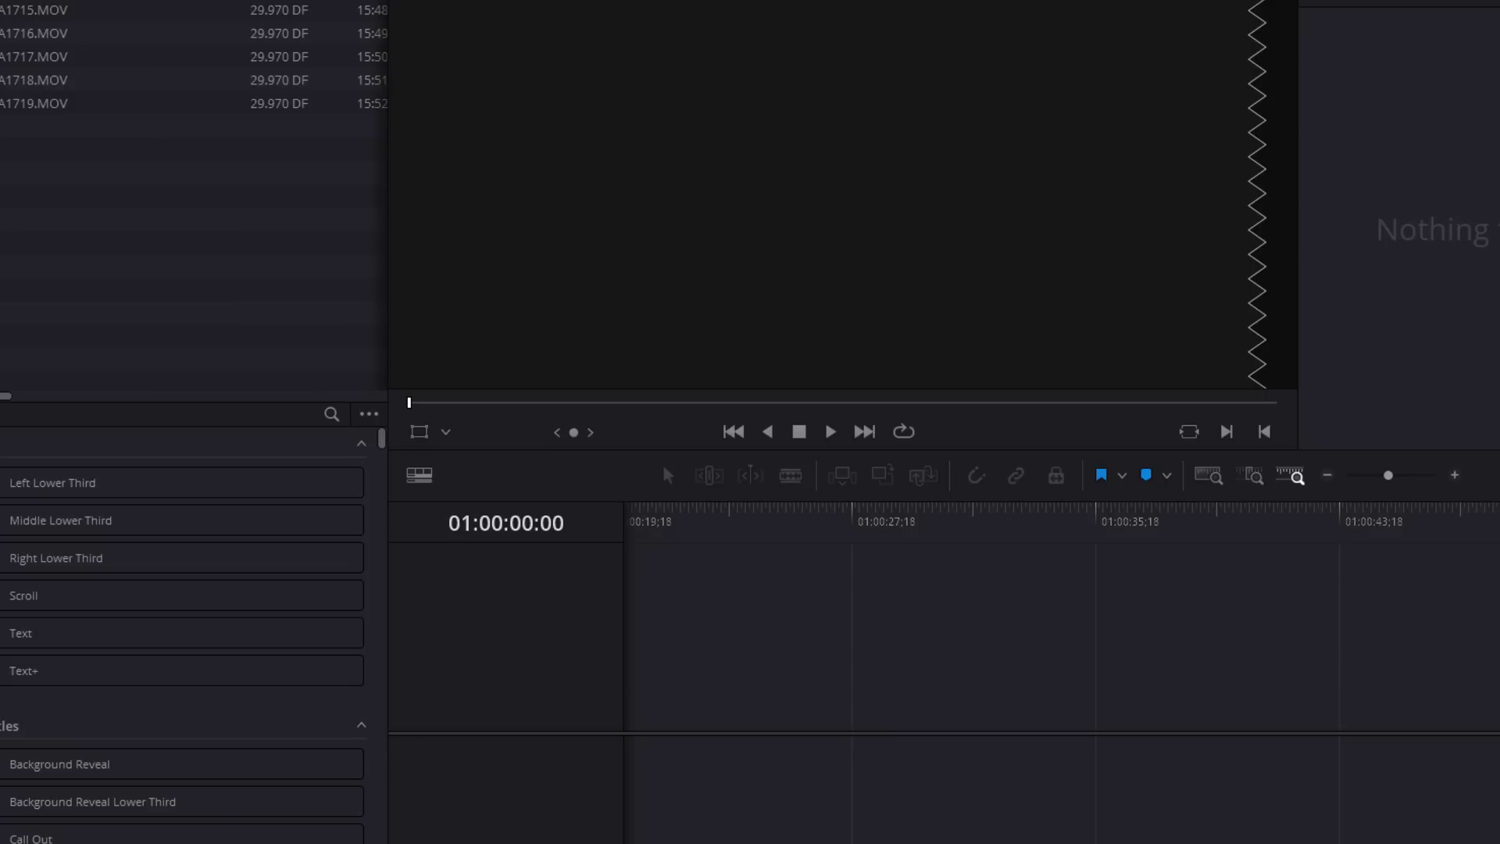
key(shift+9)
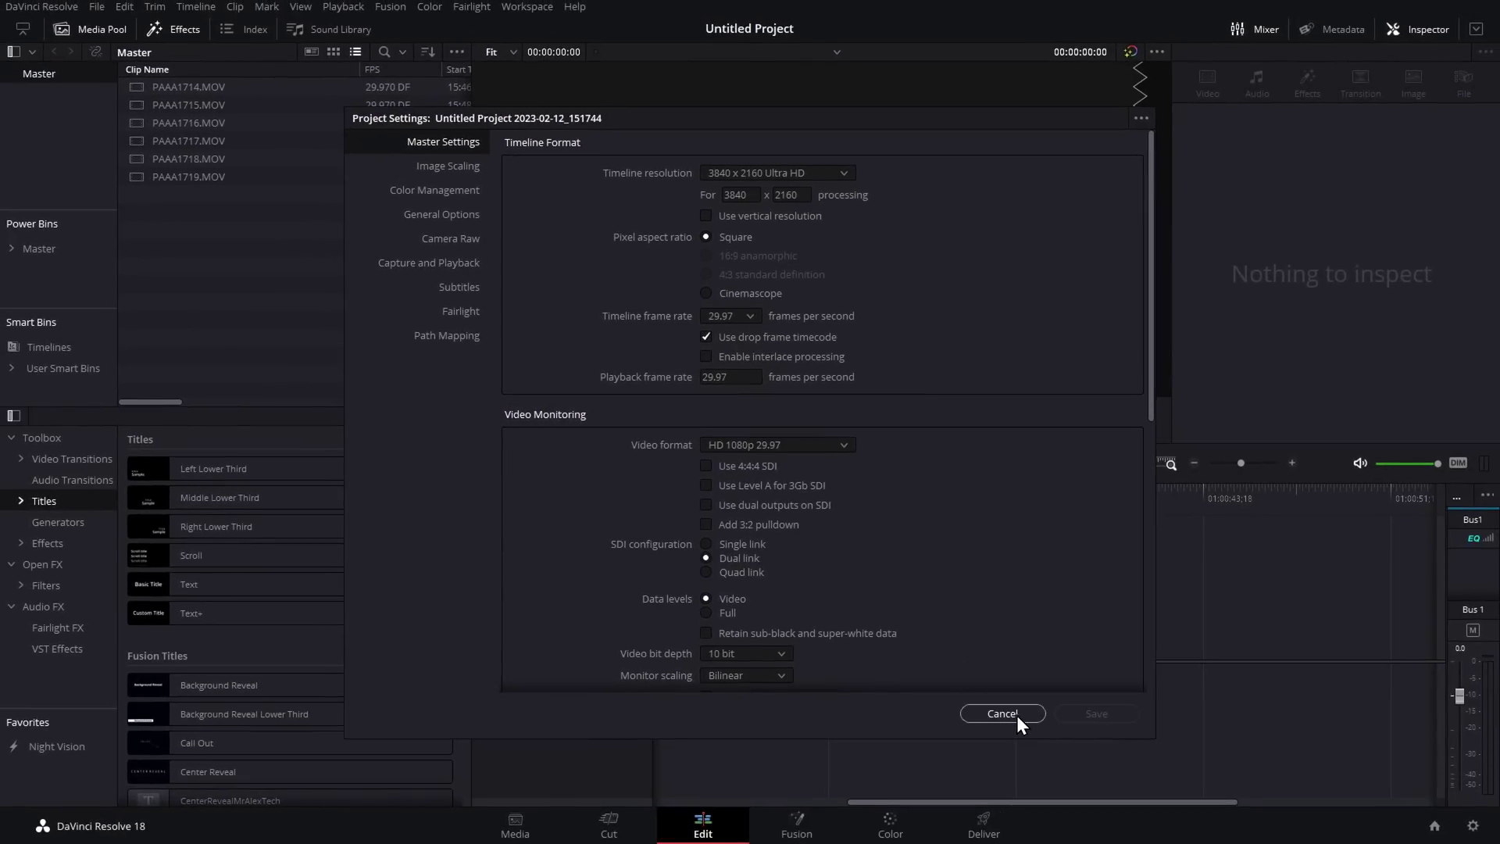
click(1002, 714)
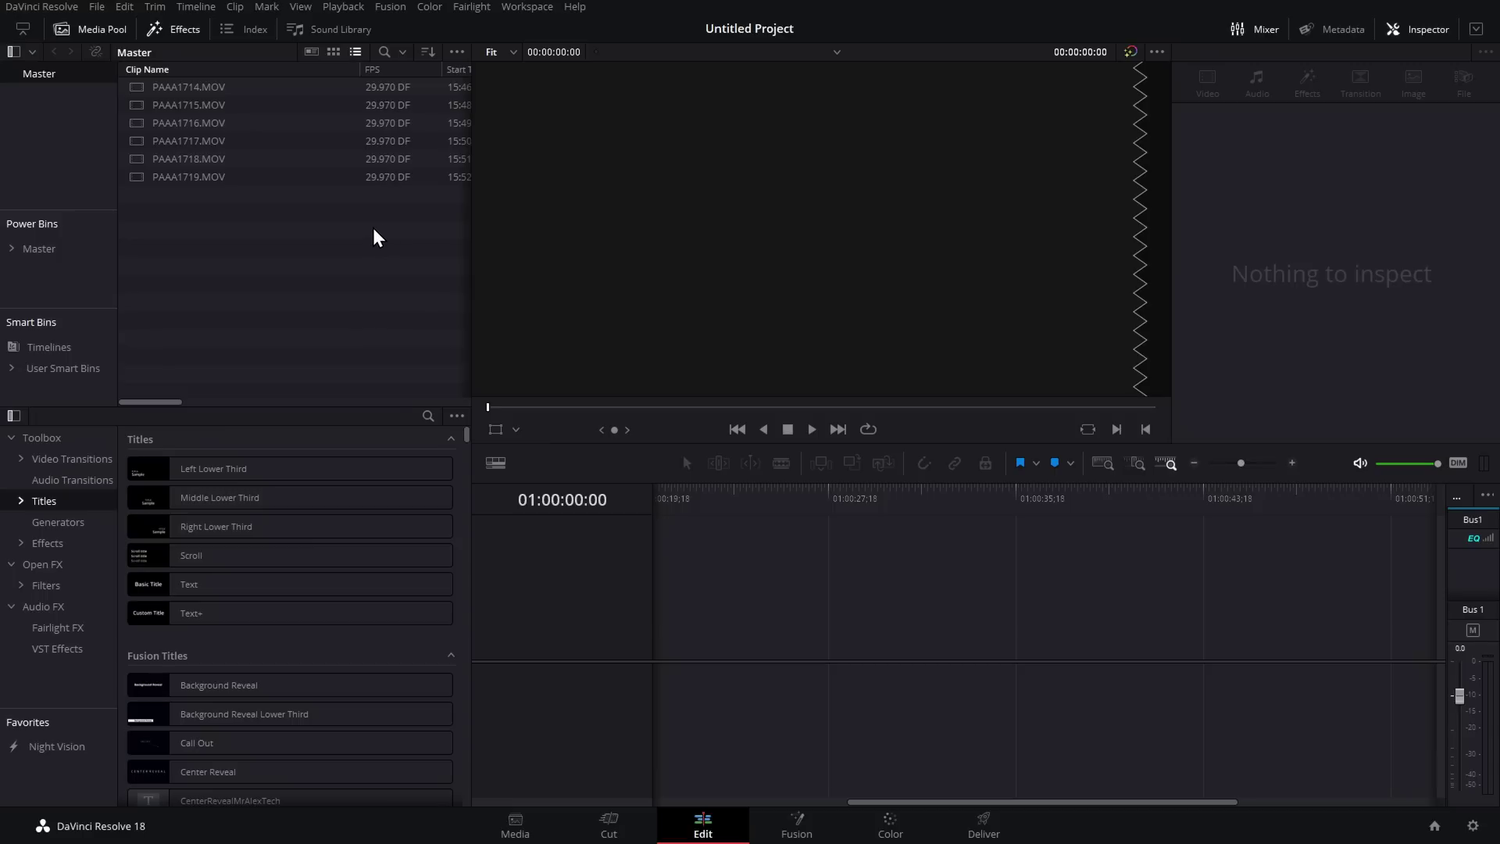
Build Timeline 1 from the six PAAA clips, delete all its clips, and select everything in the Media Pool
drag(353, 269, 186, 94)
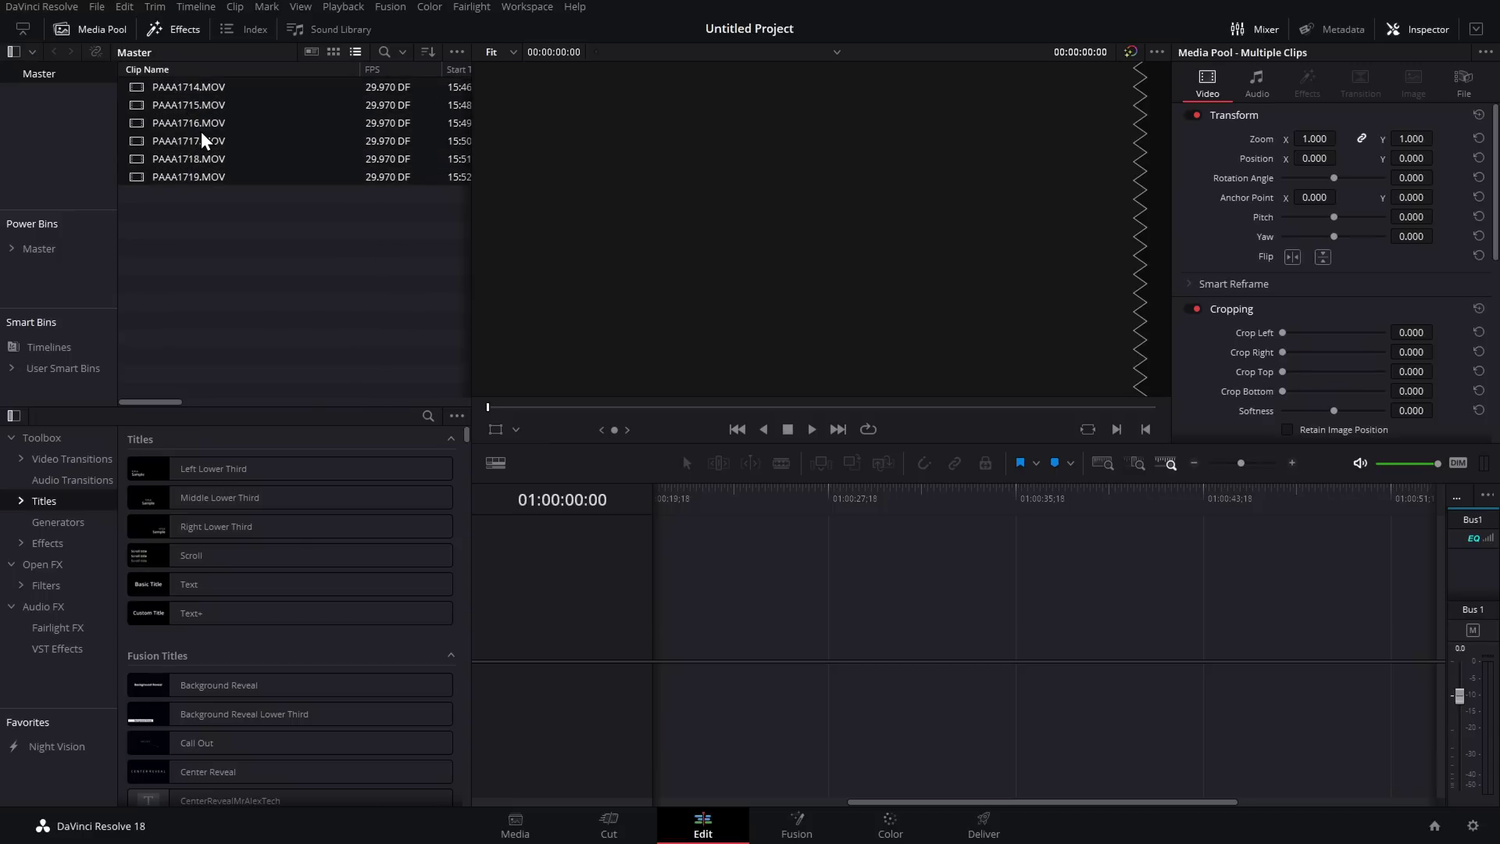
drag(676, 668, 676, 669)
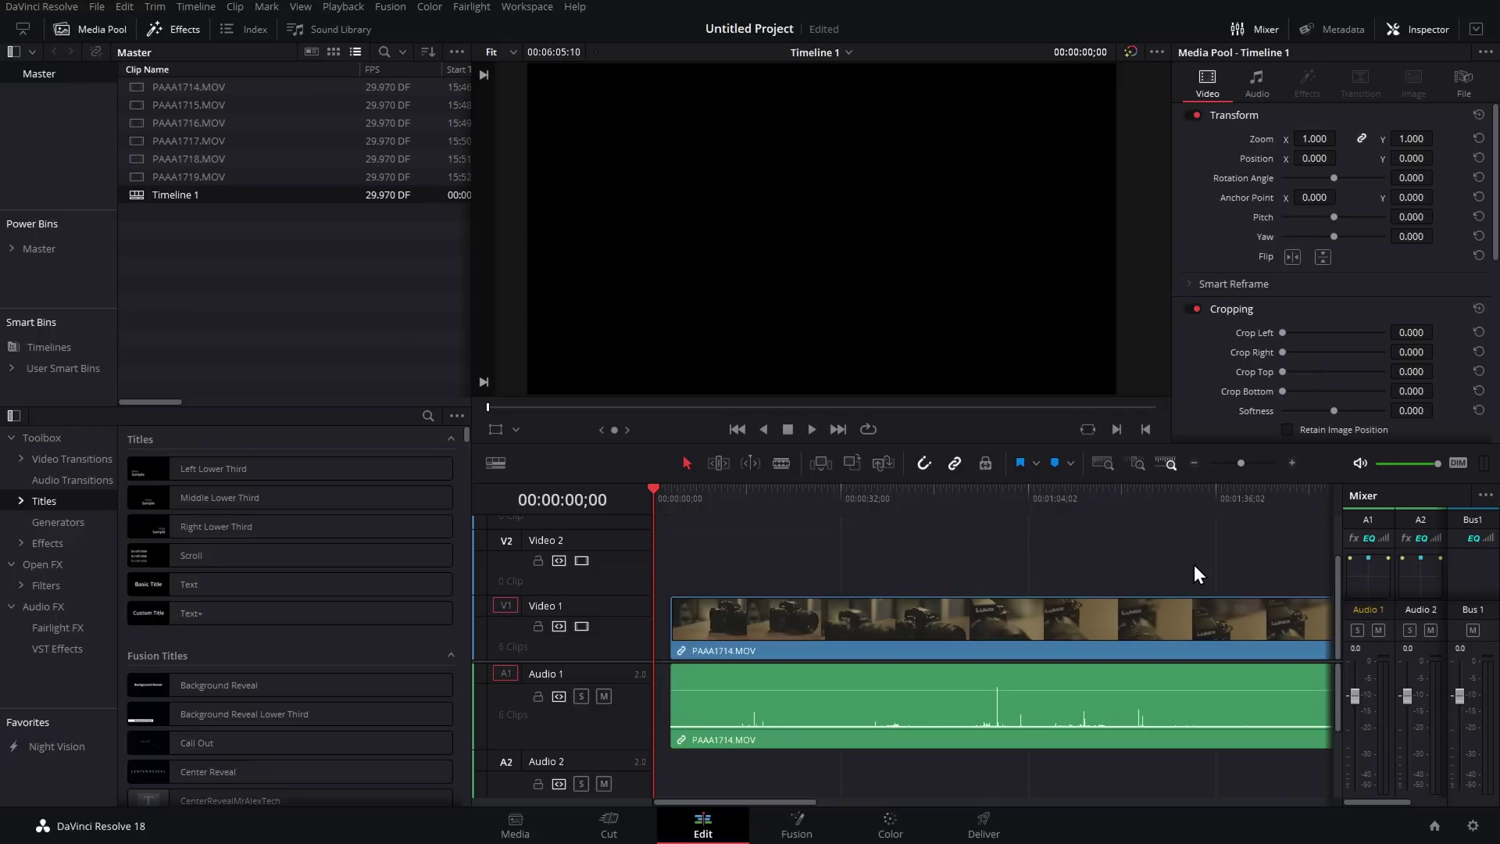
key(ctrl+a)
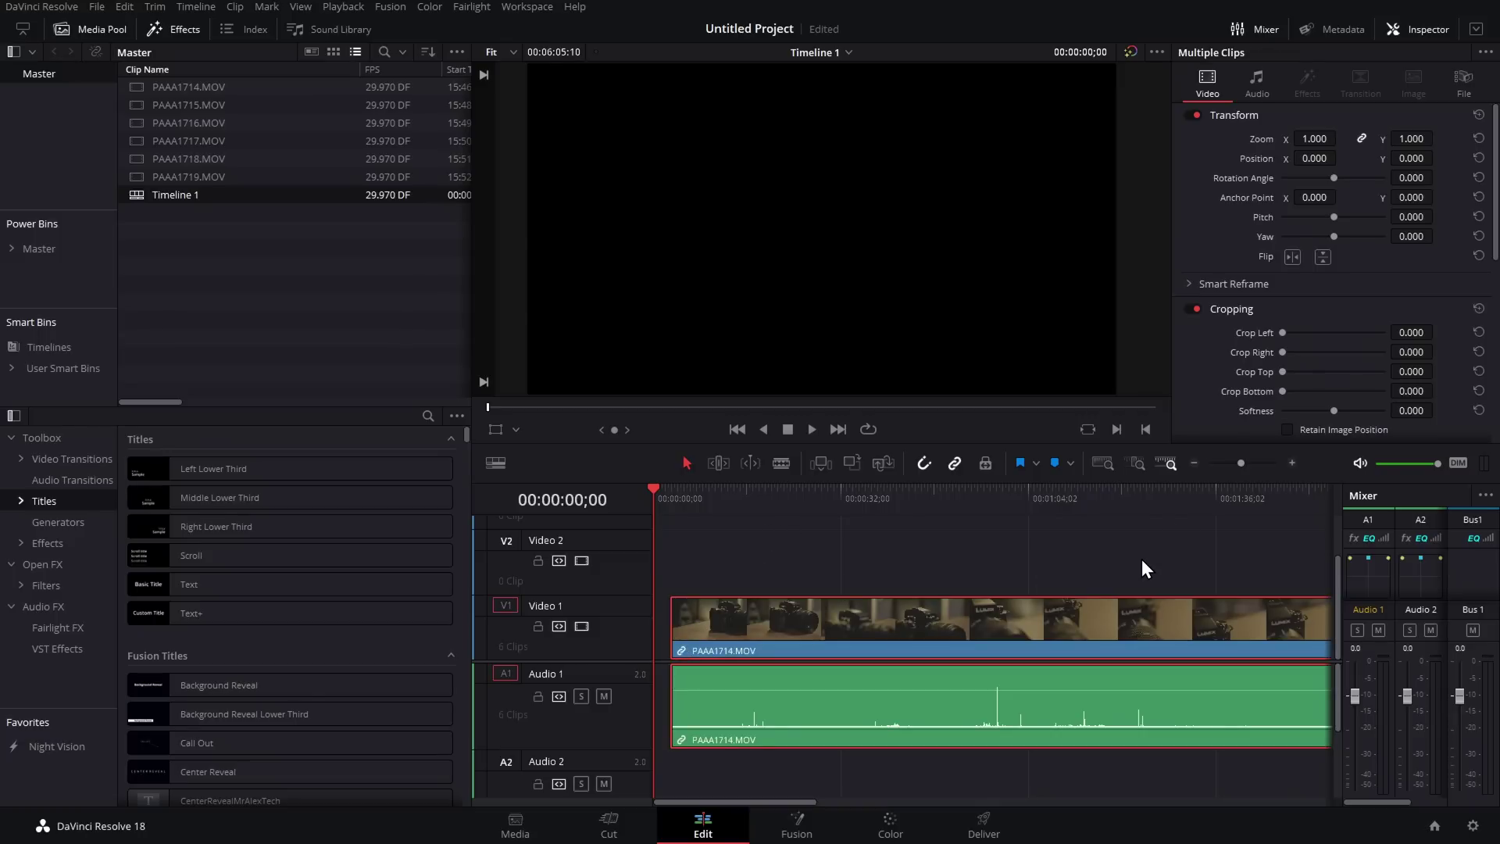
key(Delete)
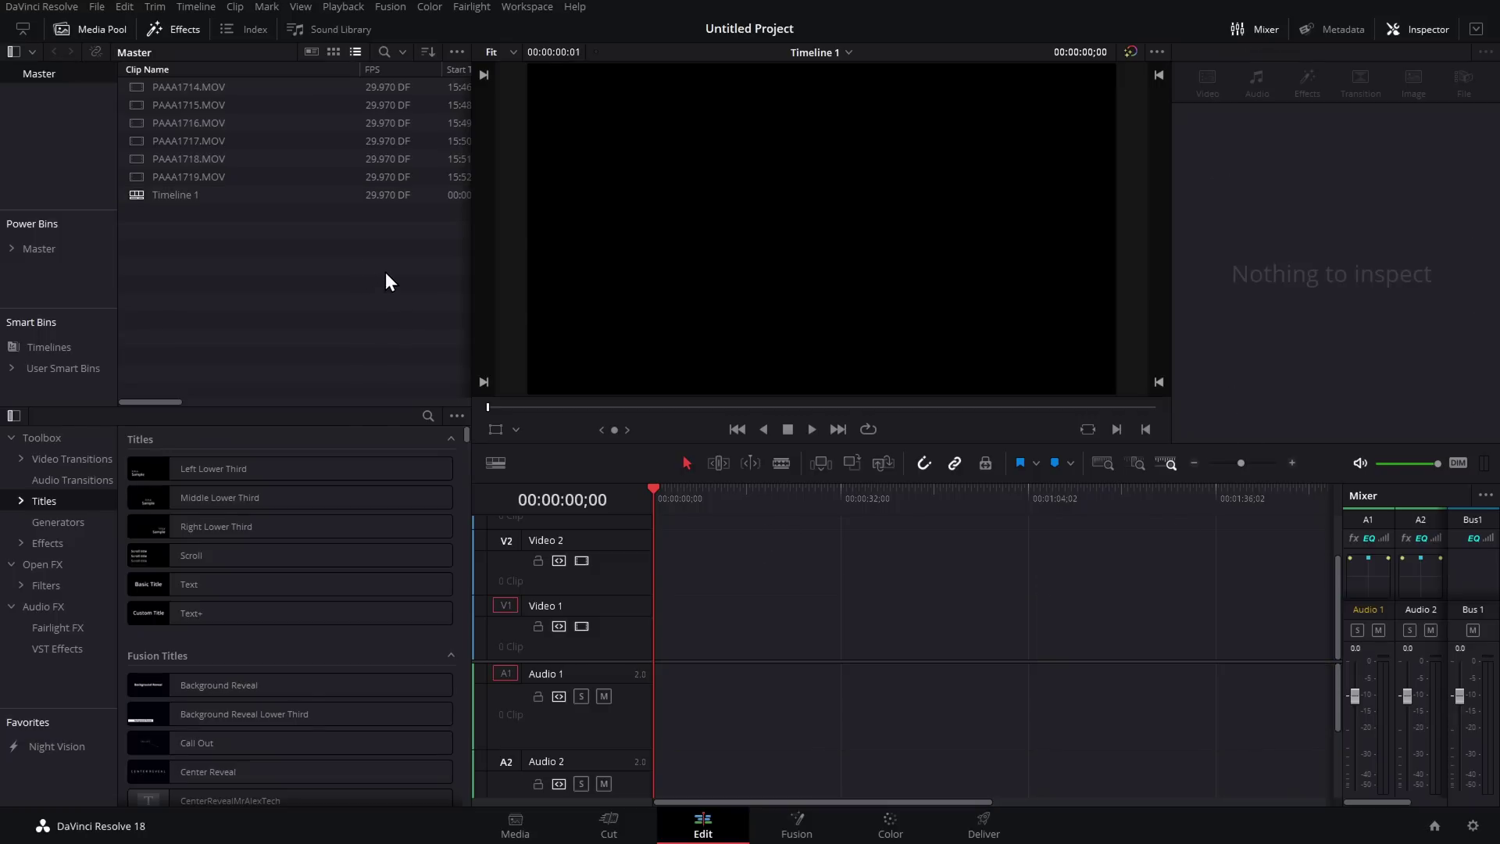
drag(386, 272, 269, 48)
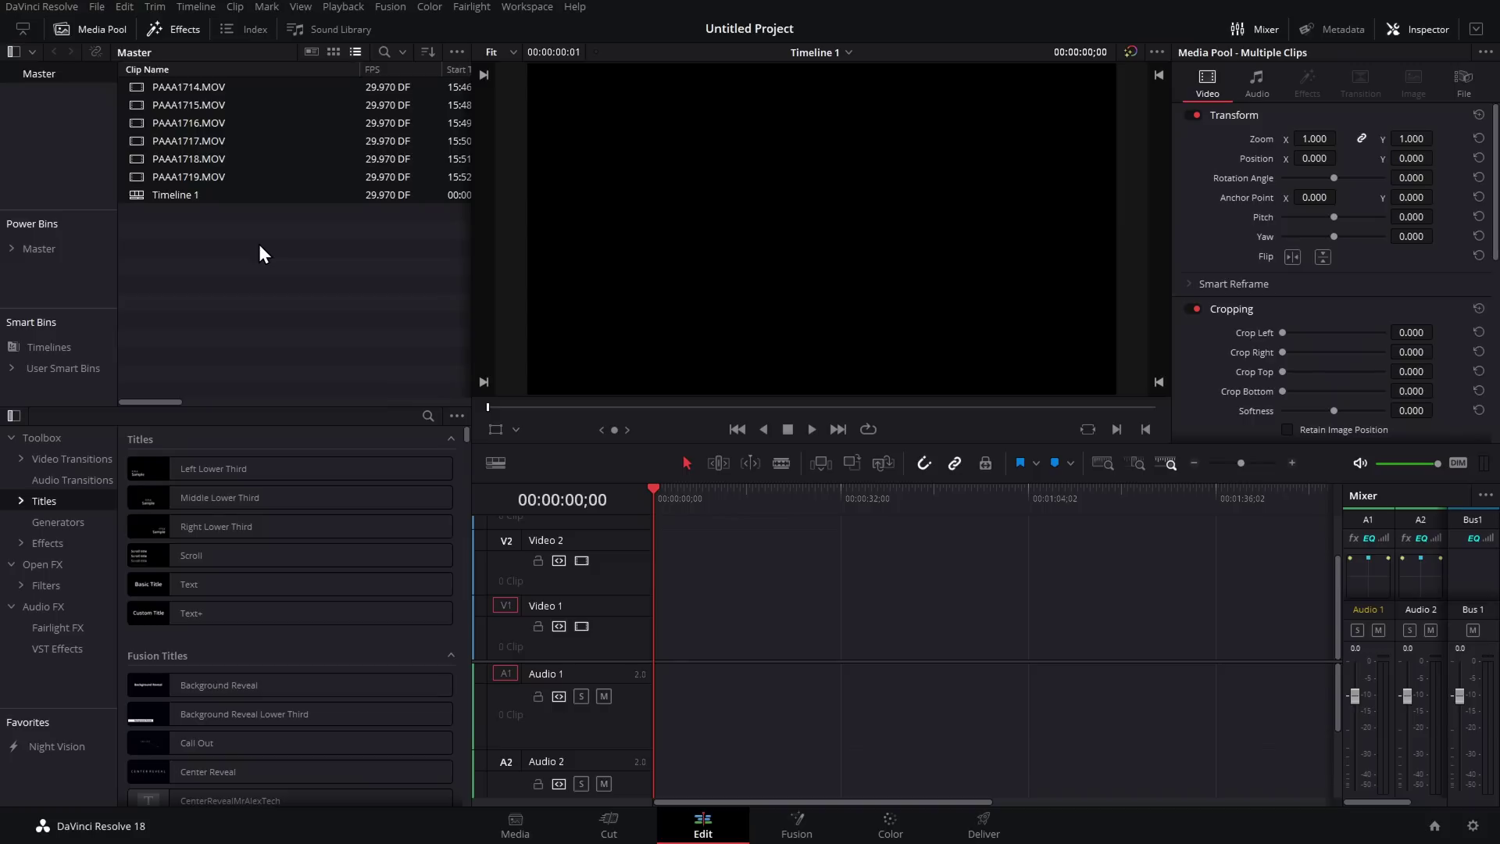
Save the project frame rate as 24 fps and answer the clips' frame-rate prompt
click(1474, 830)
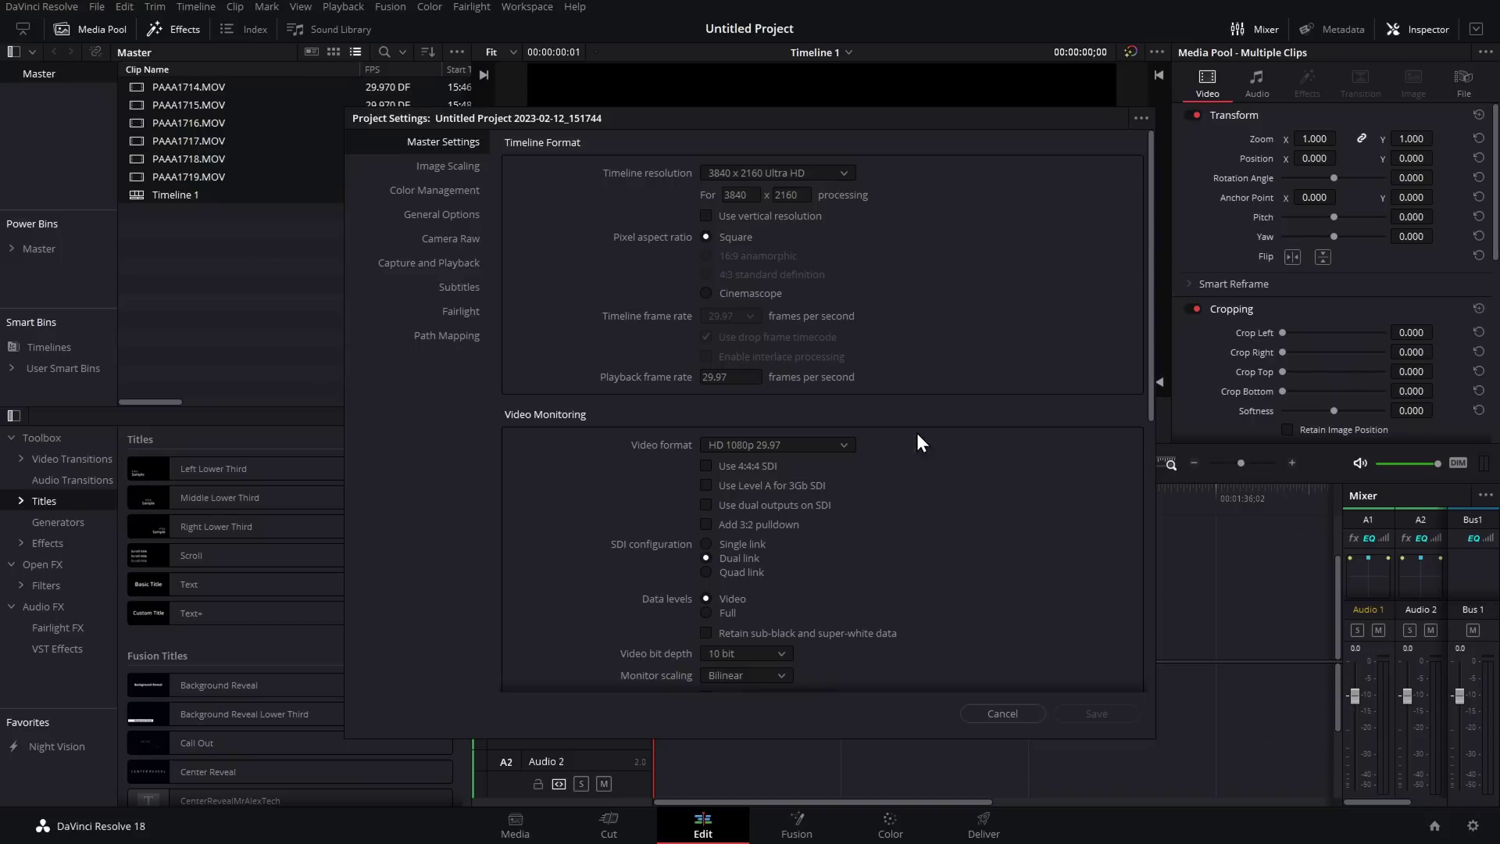
click(997, 717)
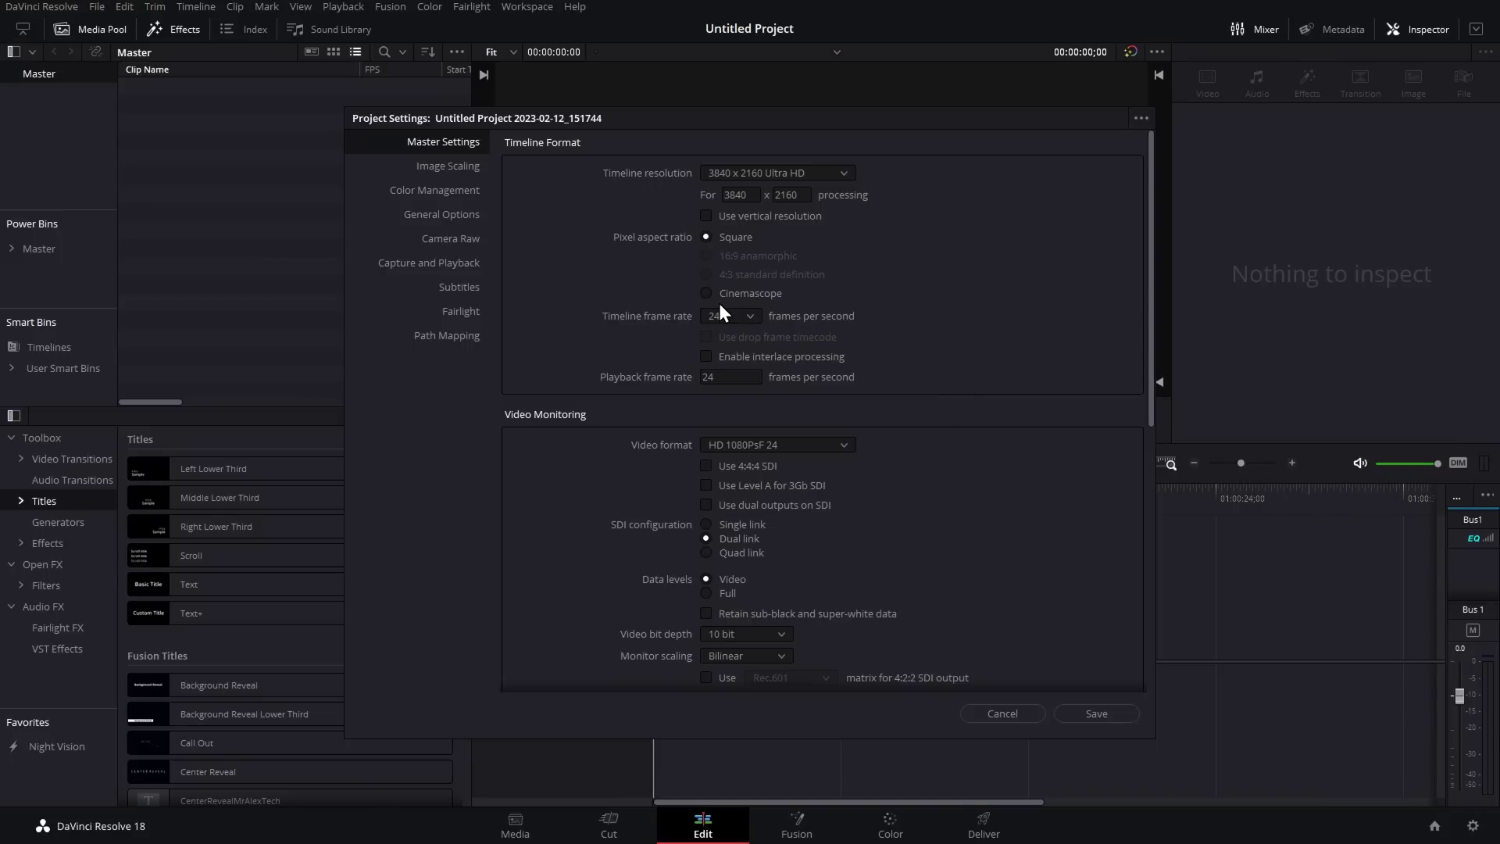
click(1095, 713)
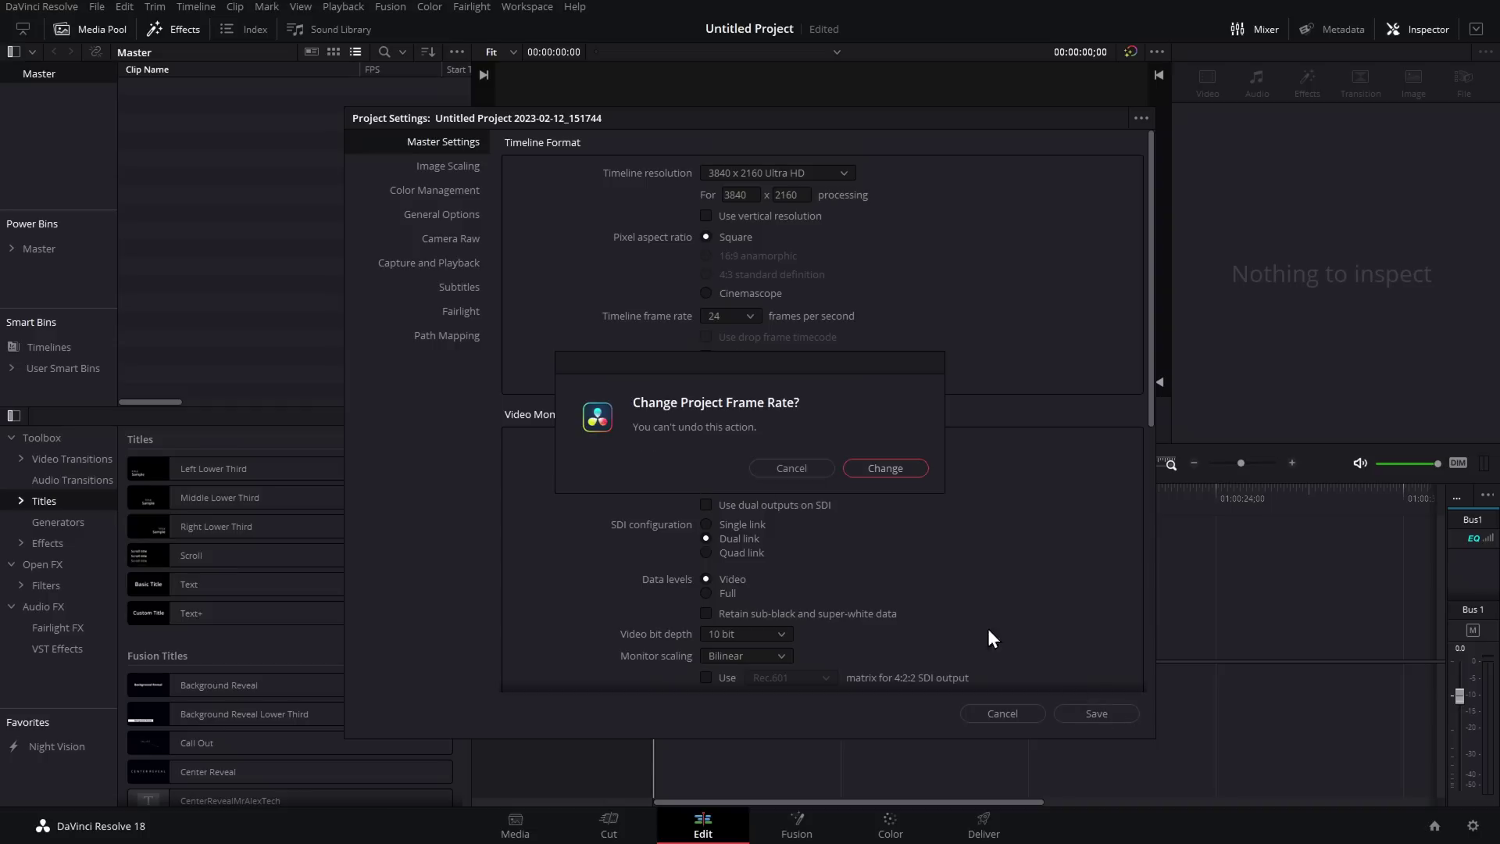
click(886, 468)
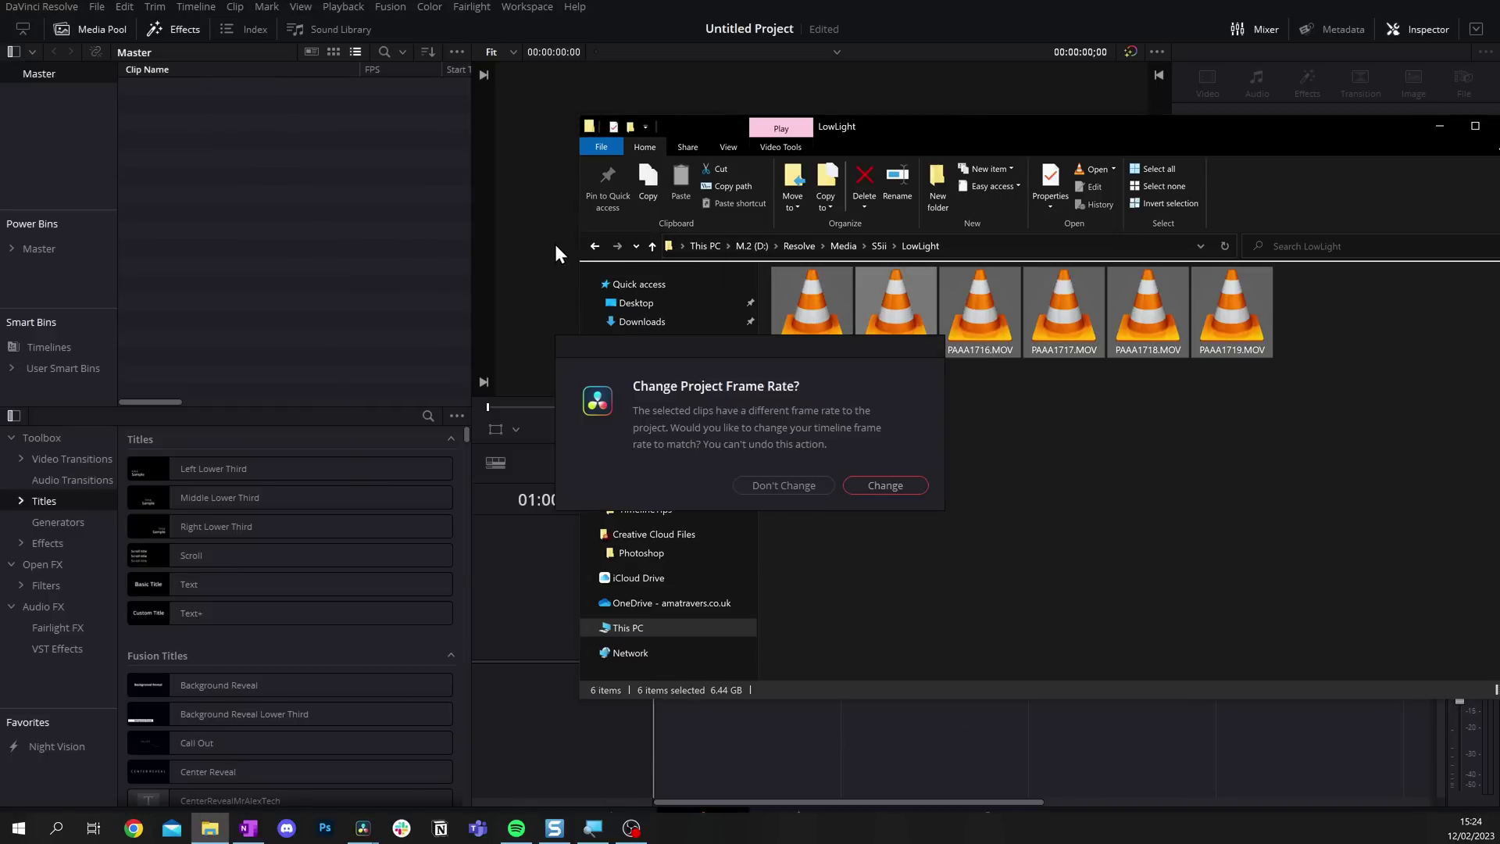
click(788, 484)
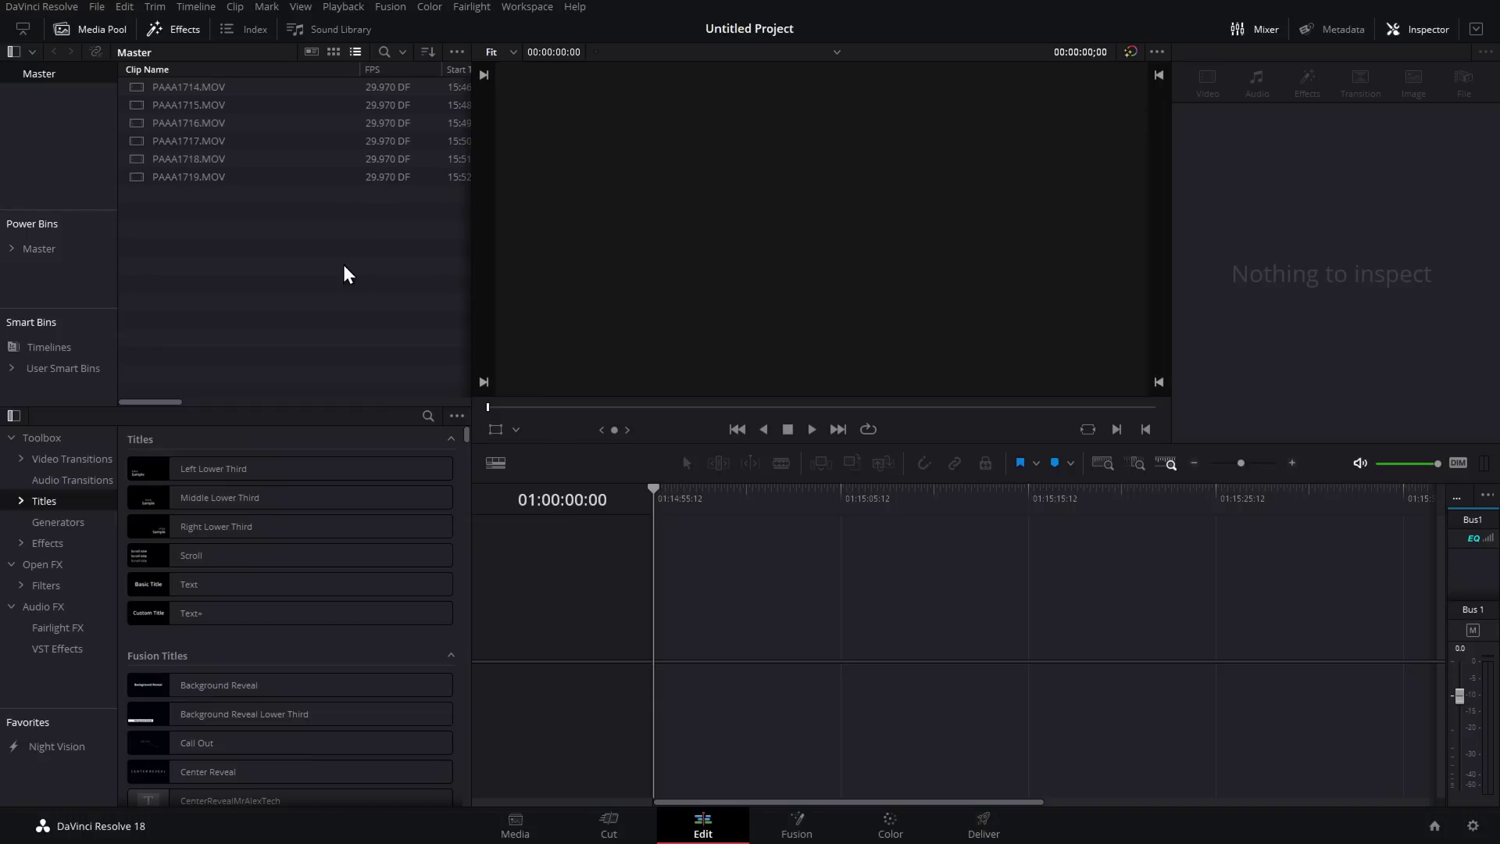
Drag the six clips toward a new timeline, abandon it, and reselect all six clips
drag(344, 266, 180, 89)
drag(668, 522, 672, 664)
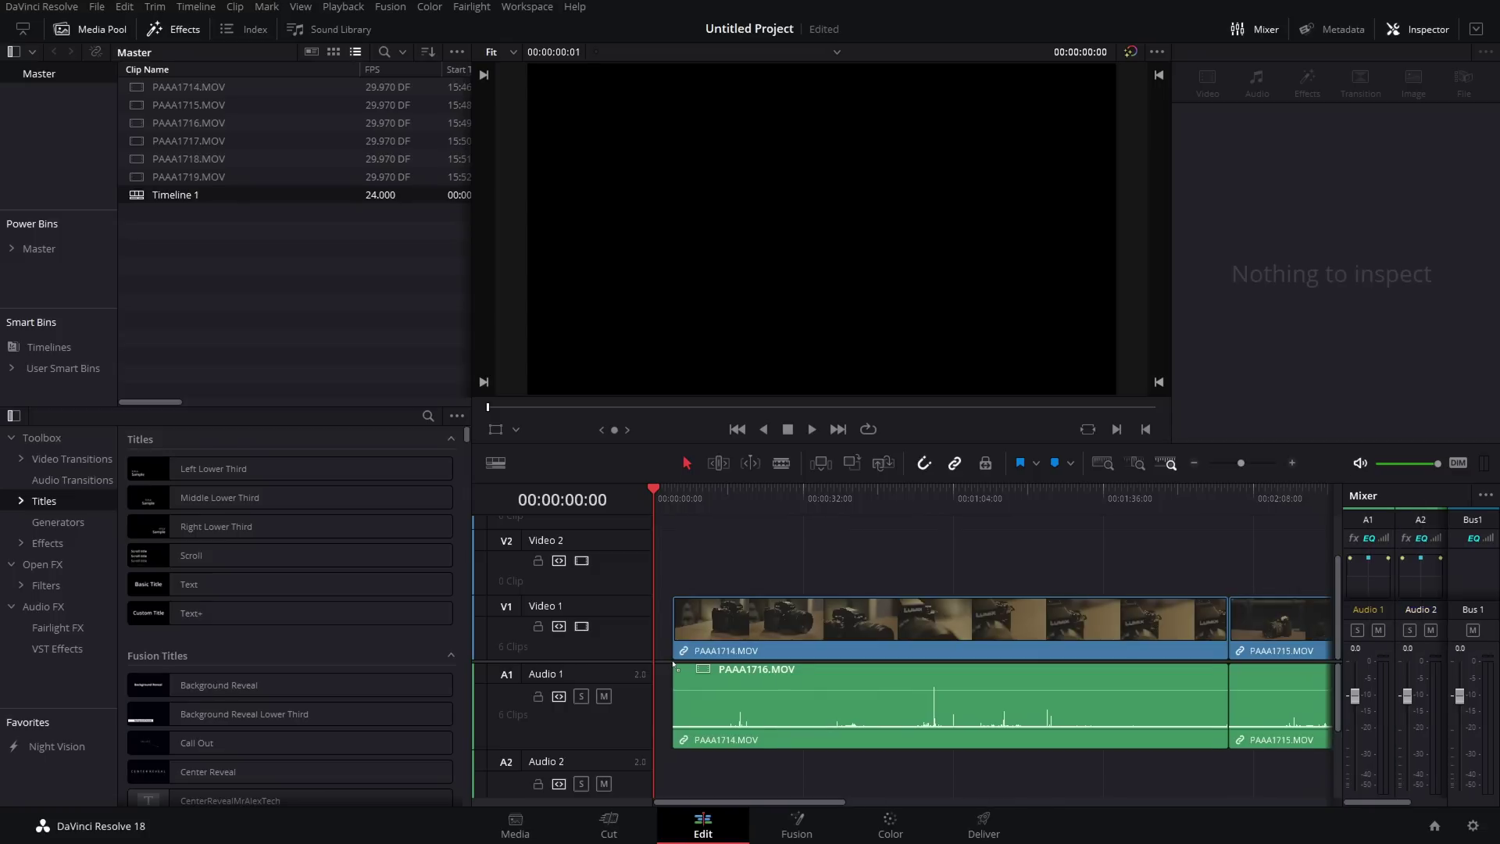
drag(673, 664, 243, 175)
drag(284, 279, 166, 75)
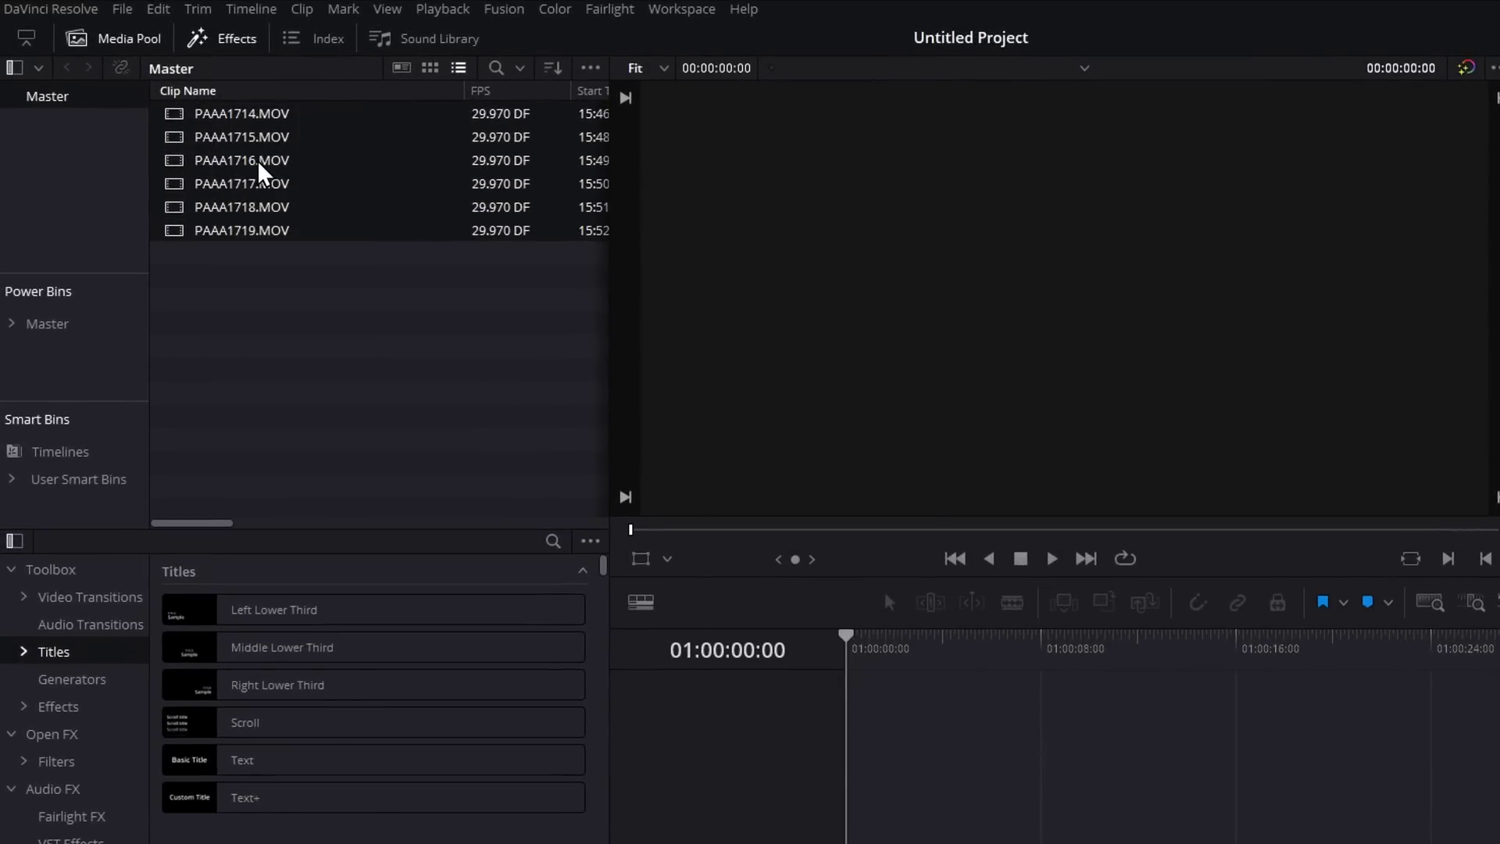
Set the six selected clips' video frame rate to 24 in Clip Attributes
right_click(257, 161)
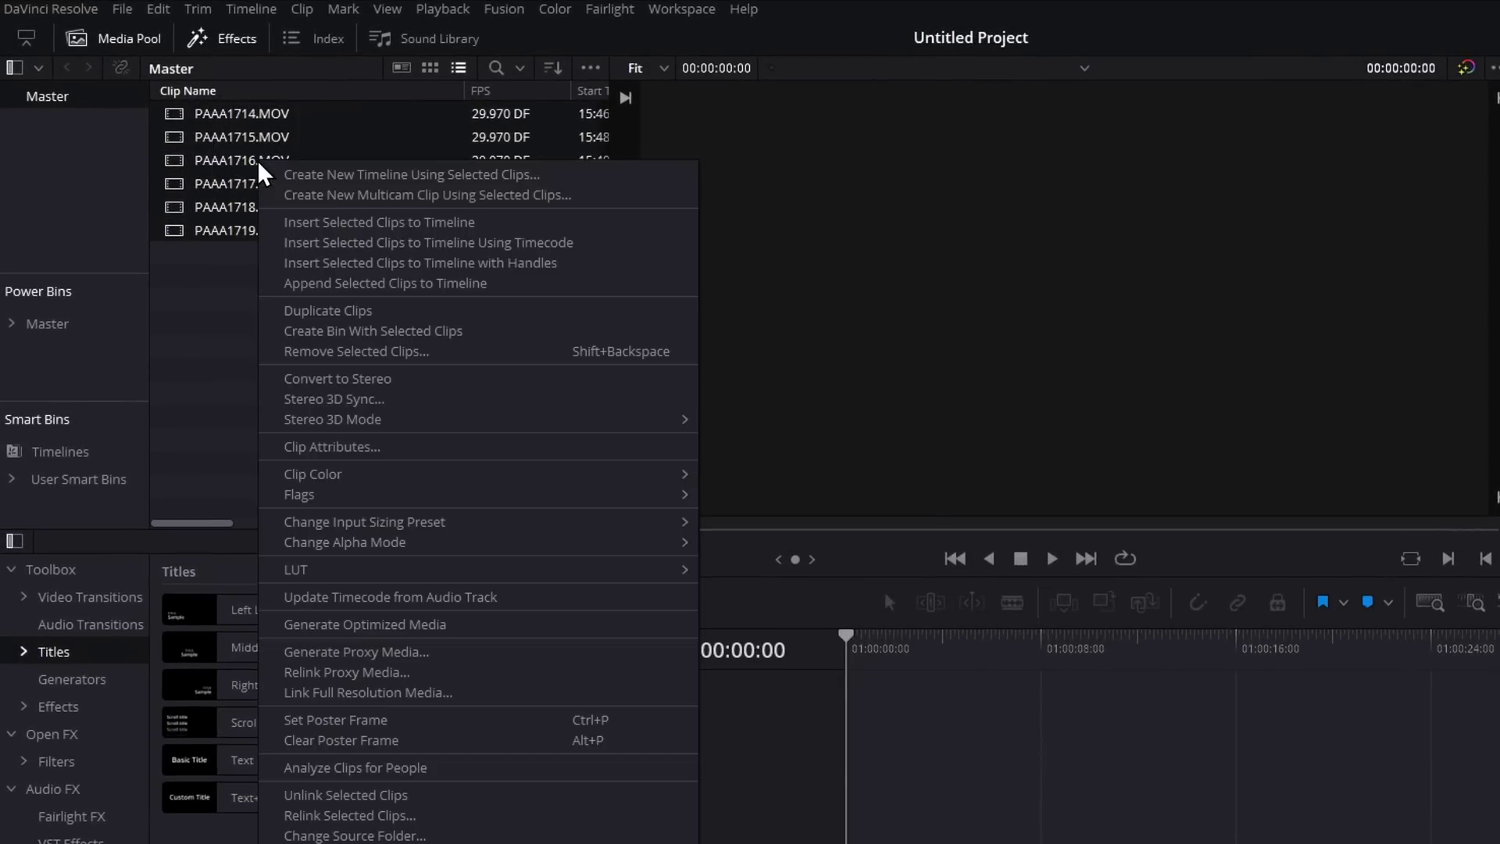
click(339, 448)
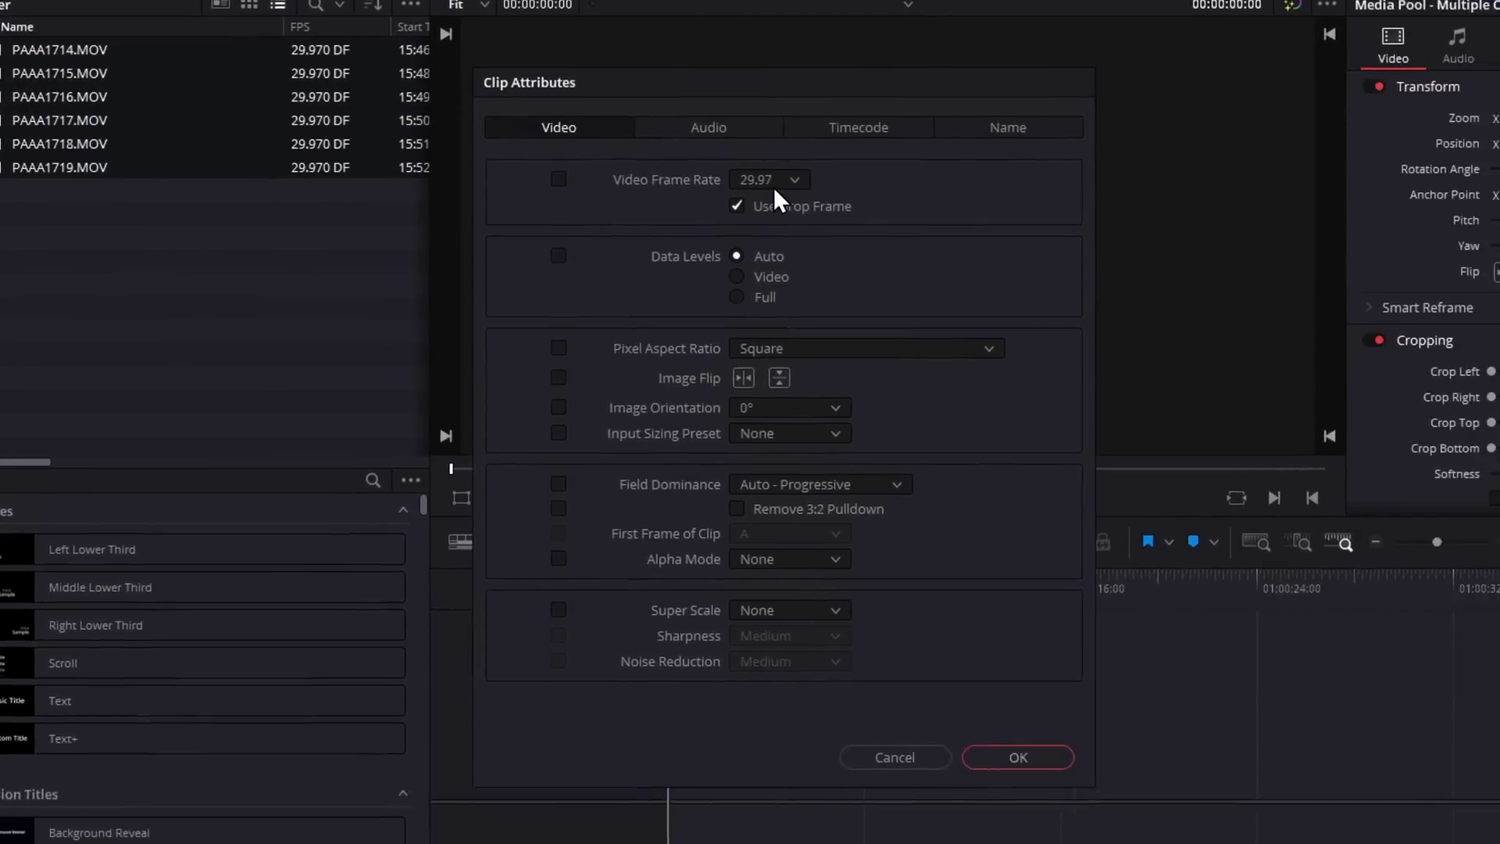
click(976, 243)
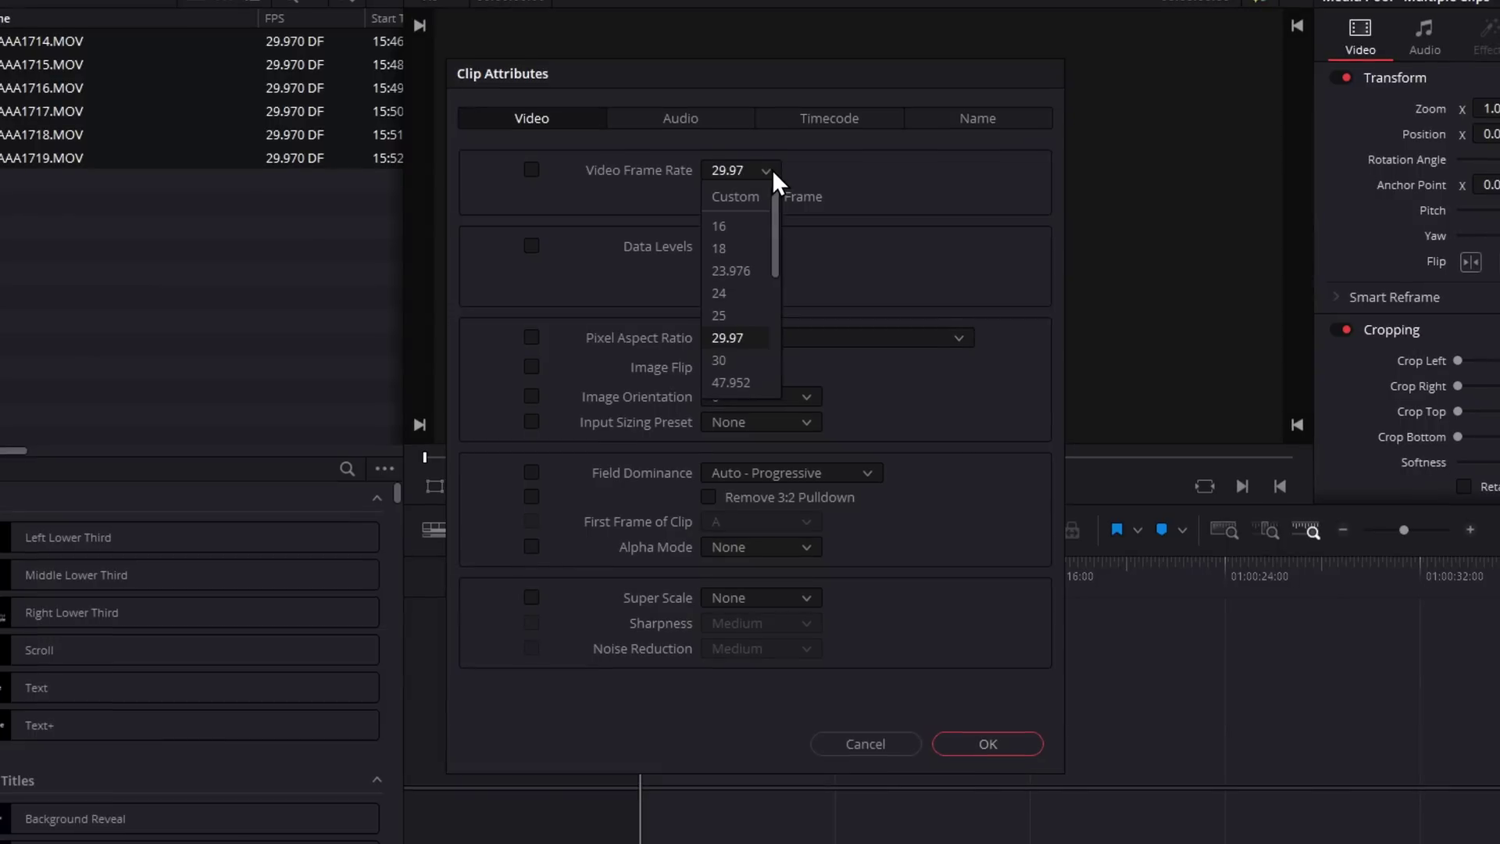
click(741, 297)
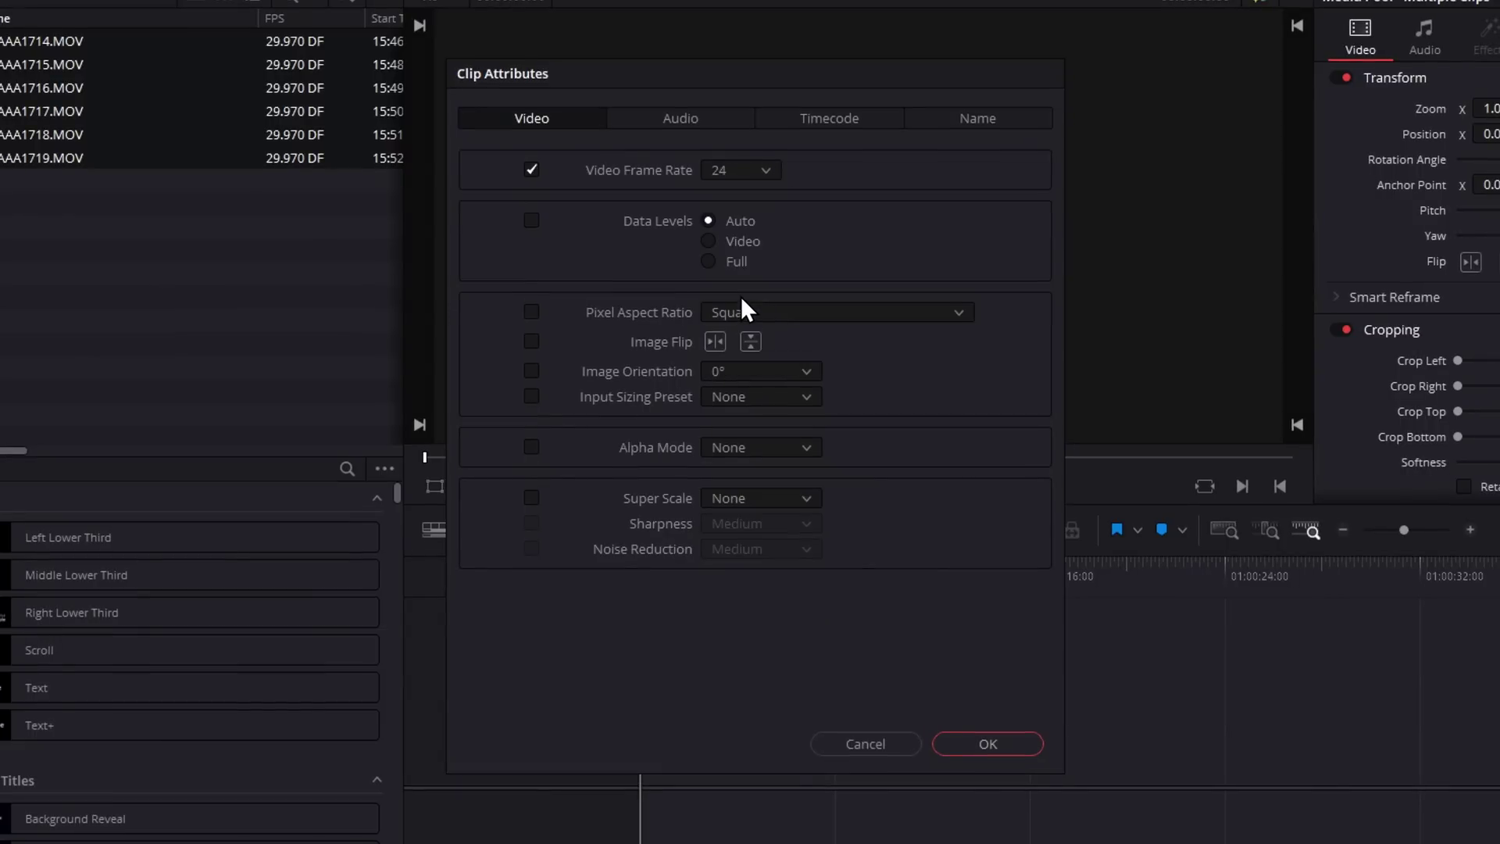
click(1001, 743)
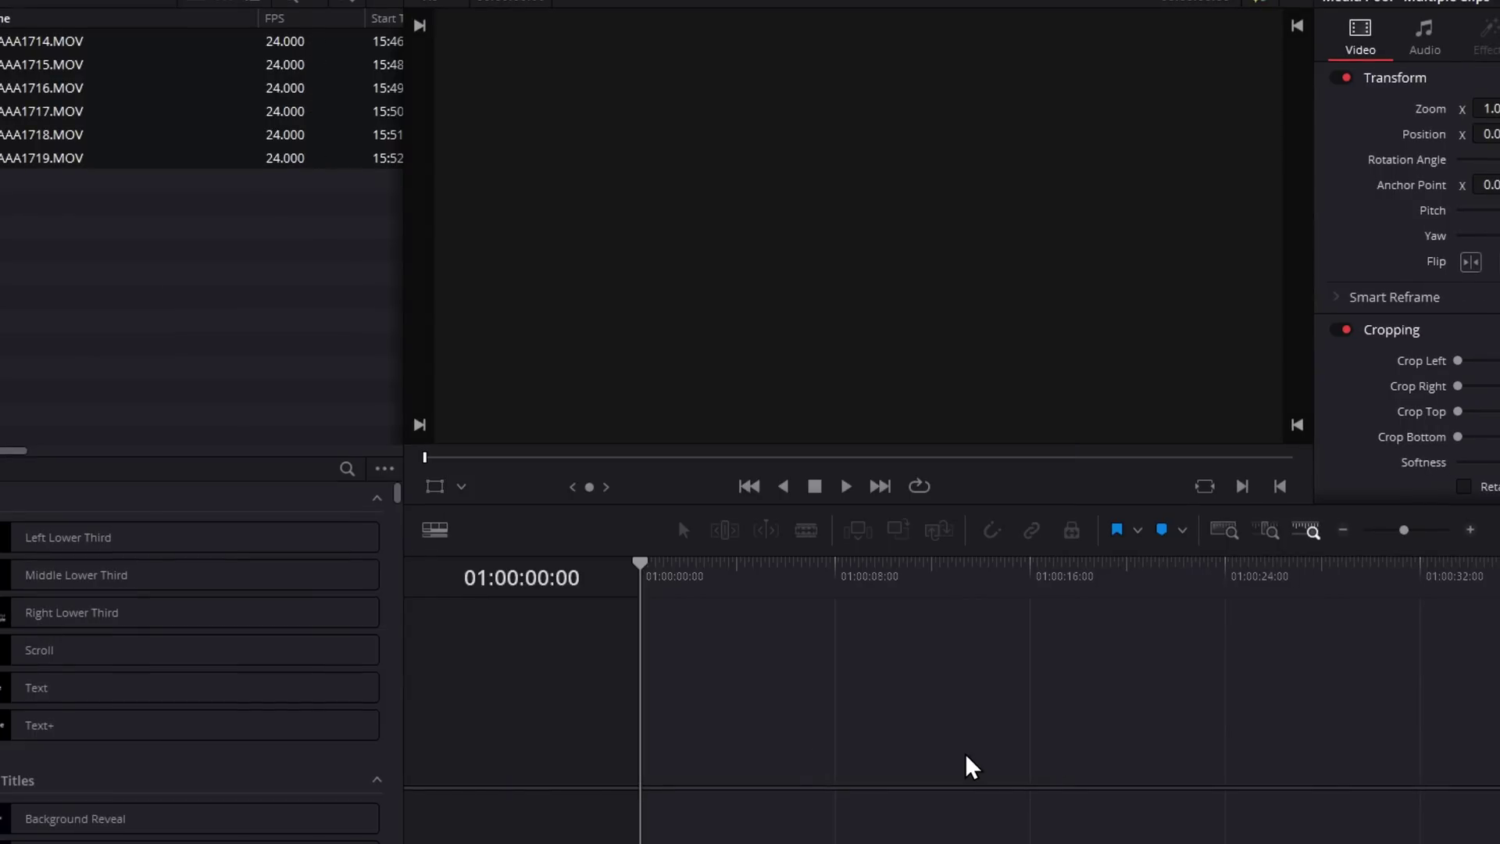
Build Timeline 1 from the six 24 fps clips and play it back
drag(63, 135, 70, 149)
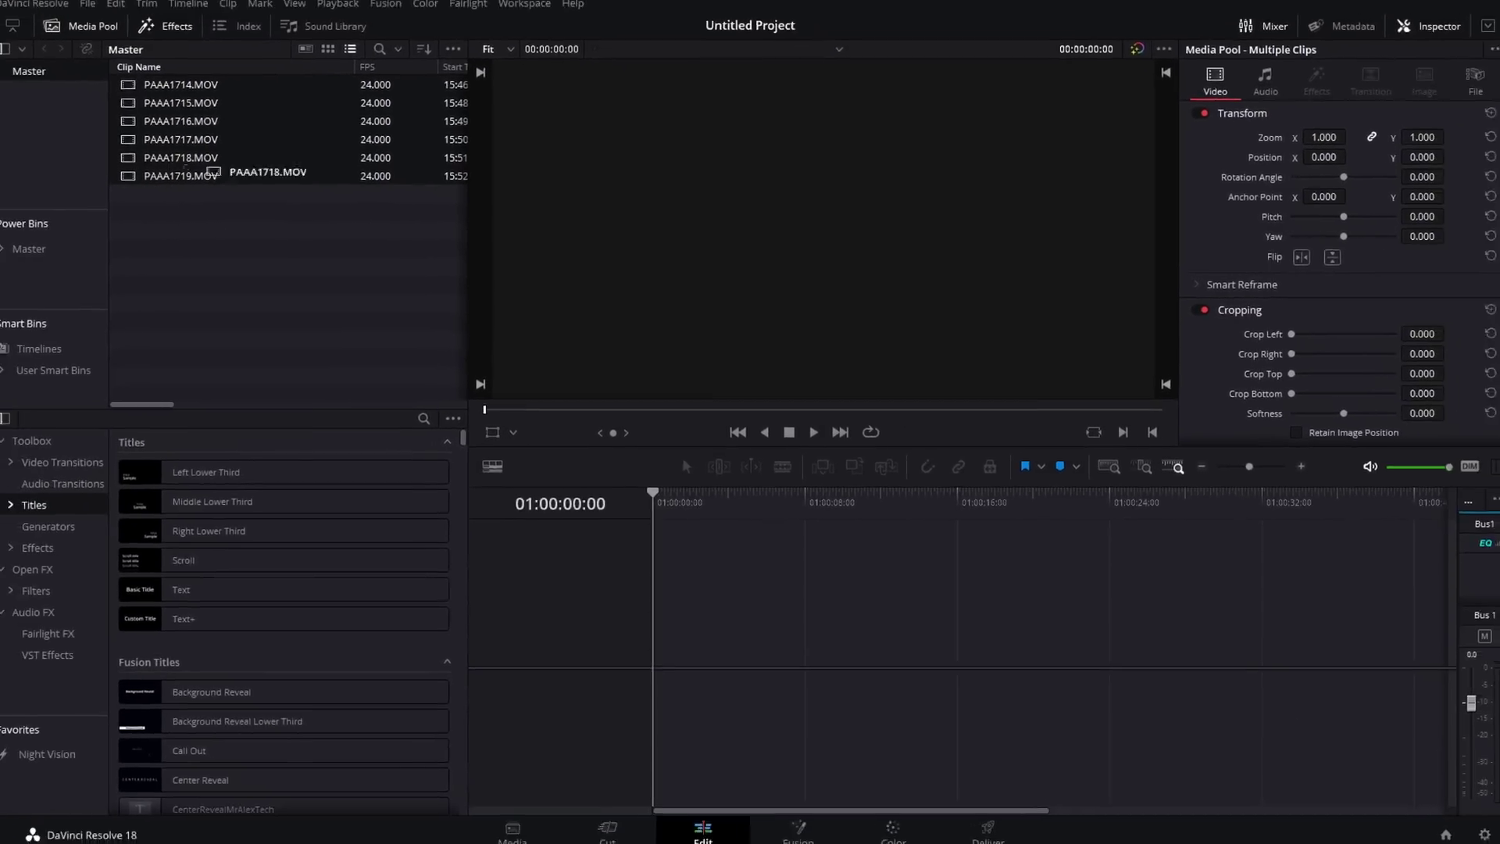
drag(211, 169, 681, 653)
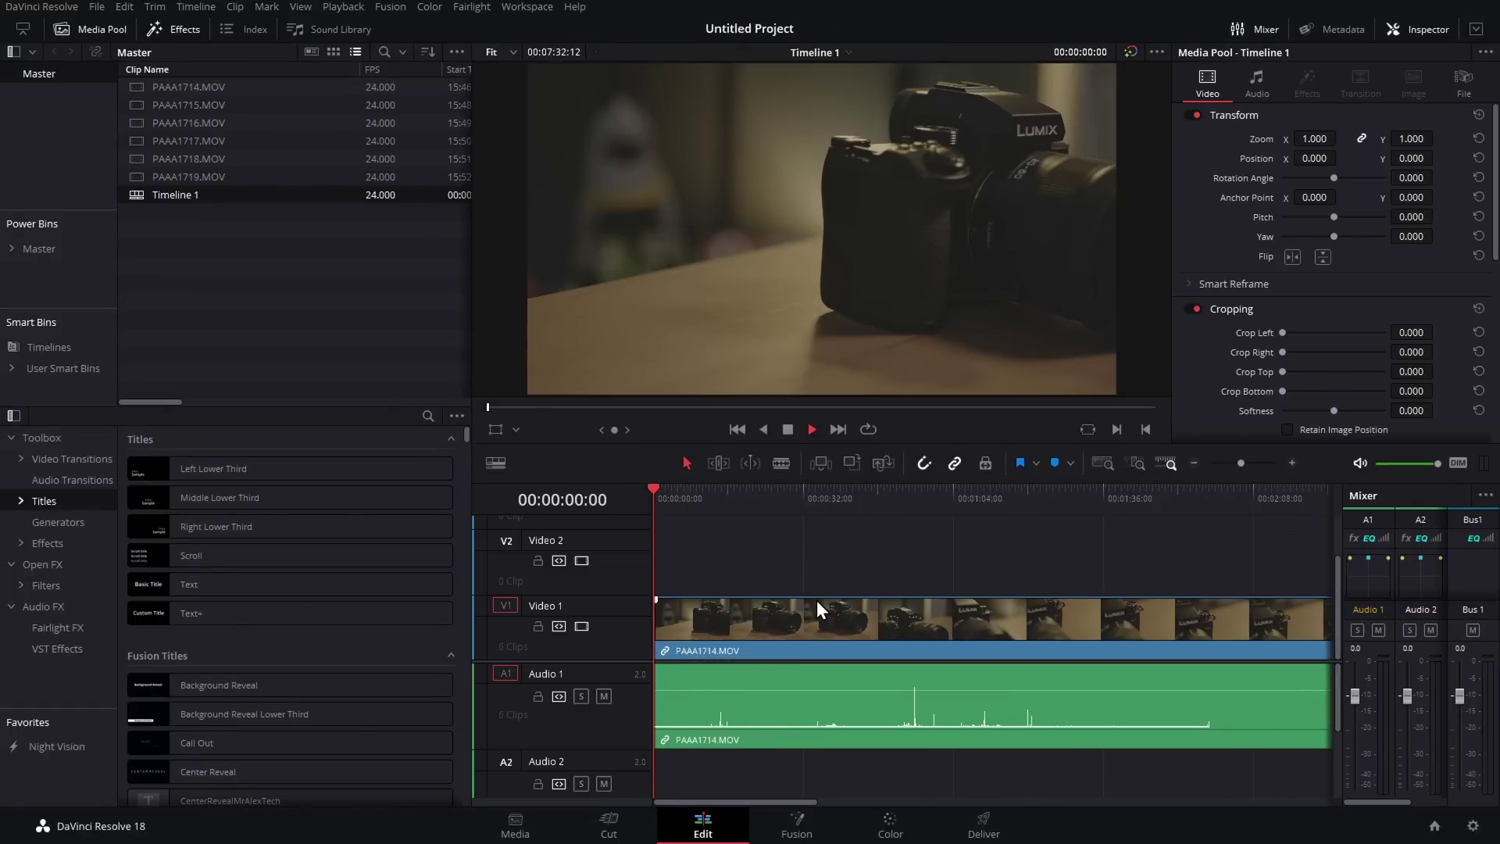
key(space)
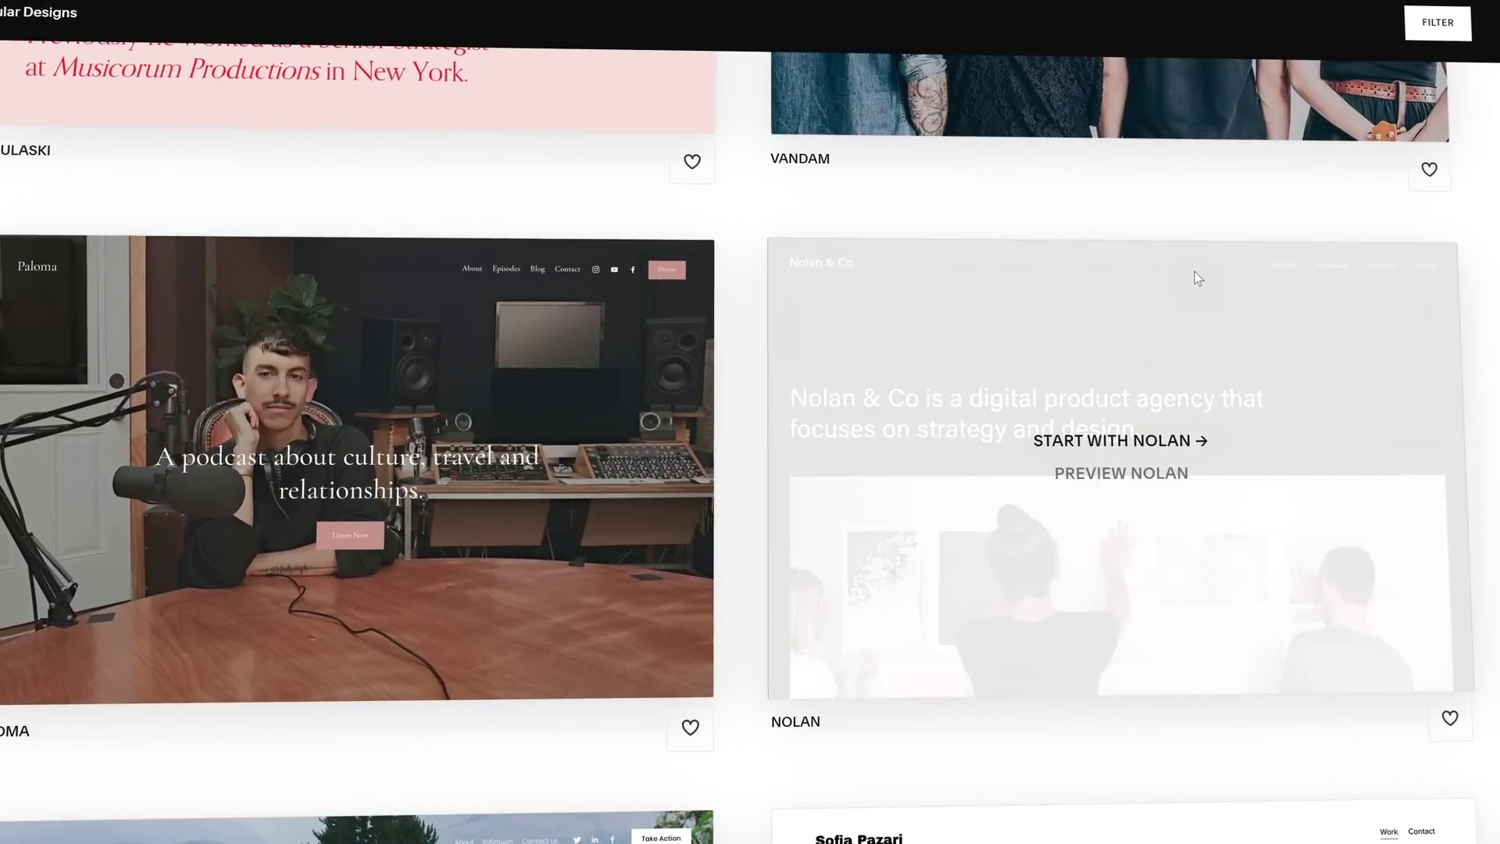
Scroll the template gallery, then make the episode summary block narrower in the site editor
scroll(1198, 277, down, 6)
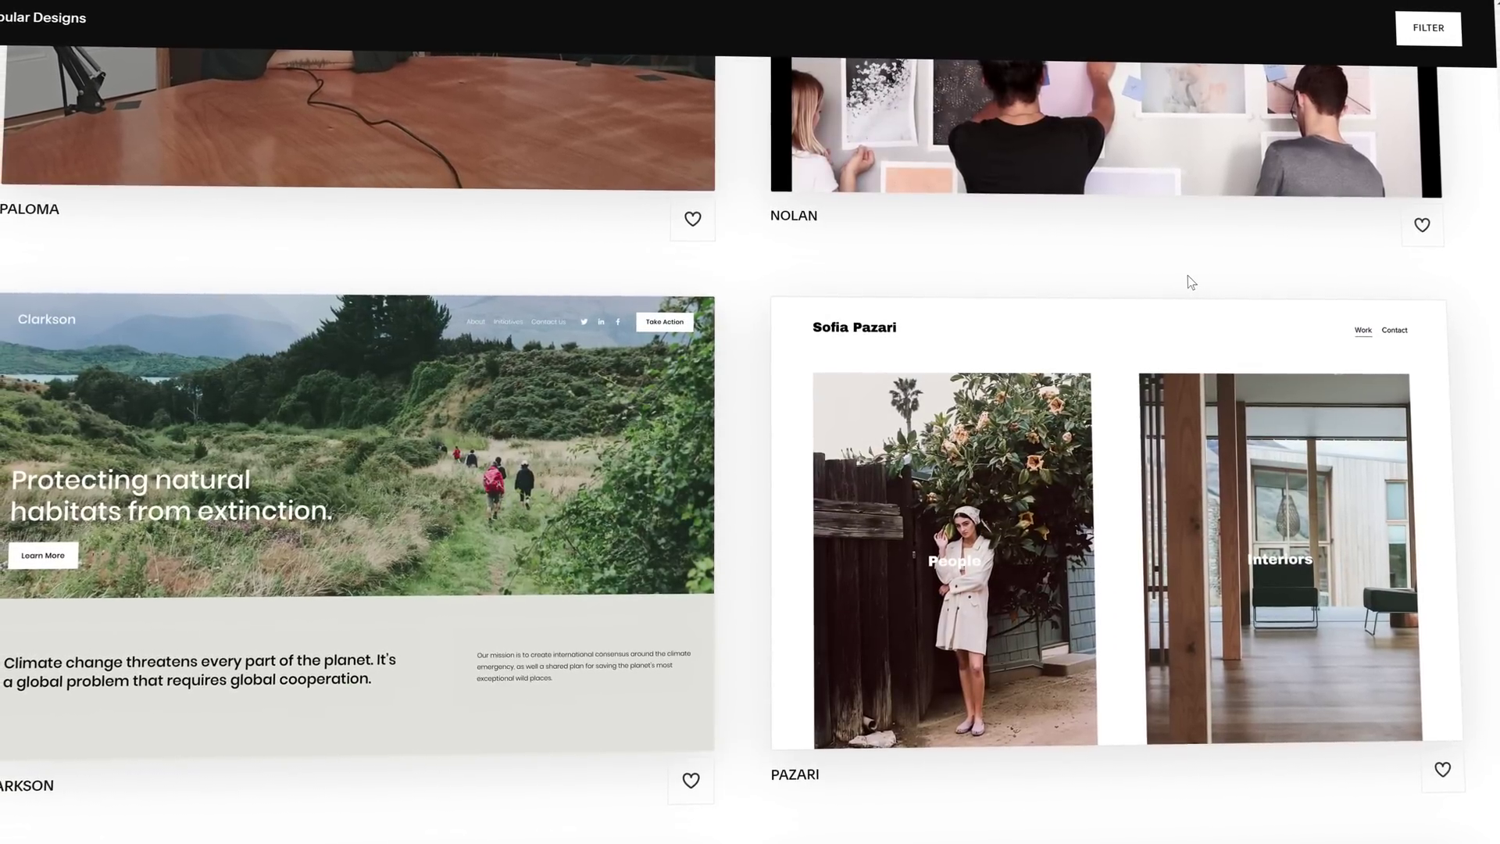
scroll(1186, 280, down, 7)
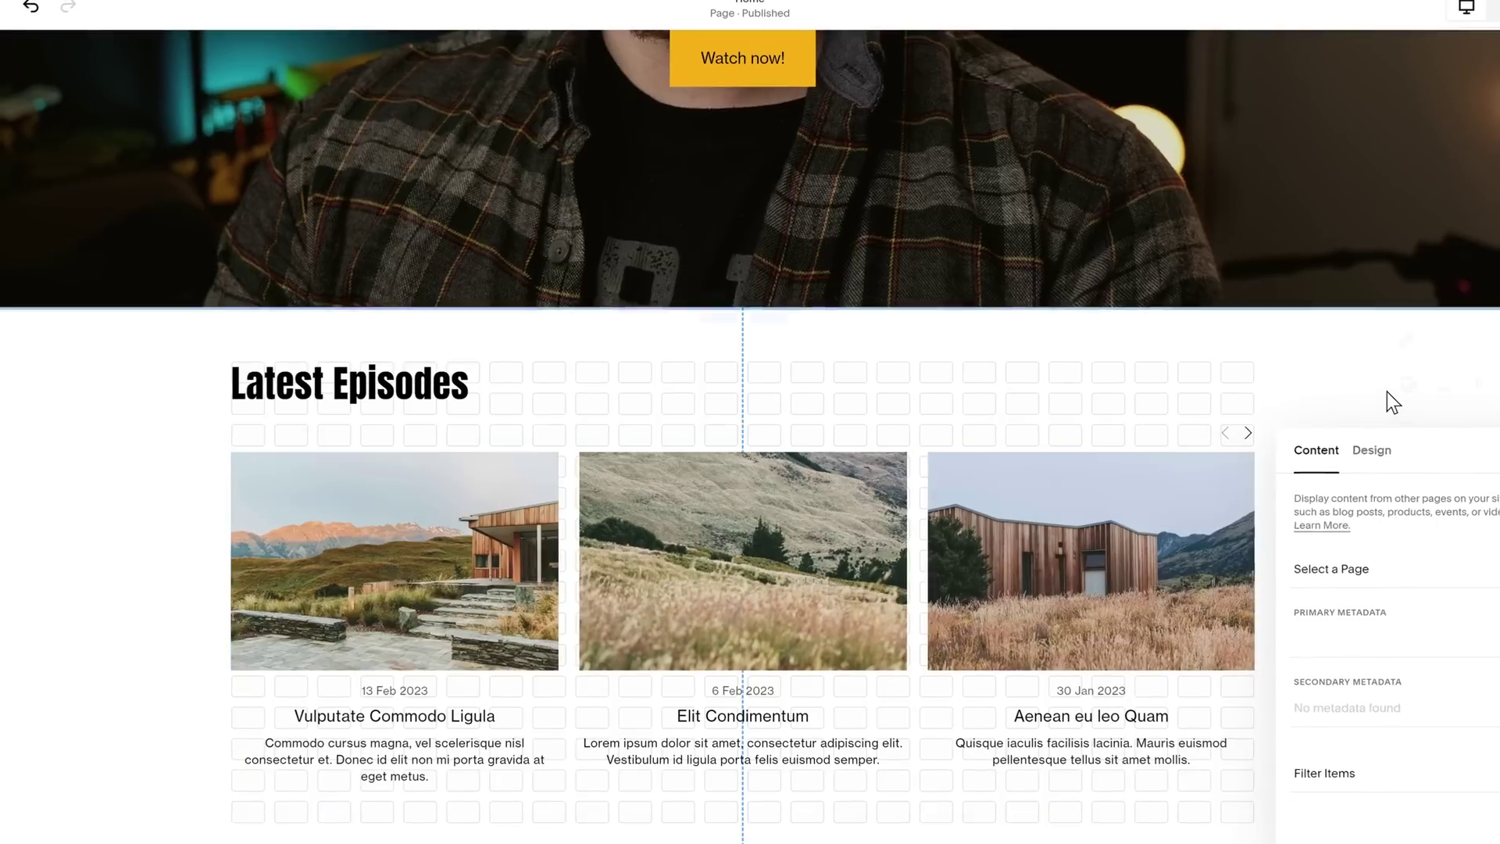
click(1386, 394)
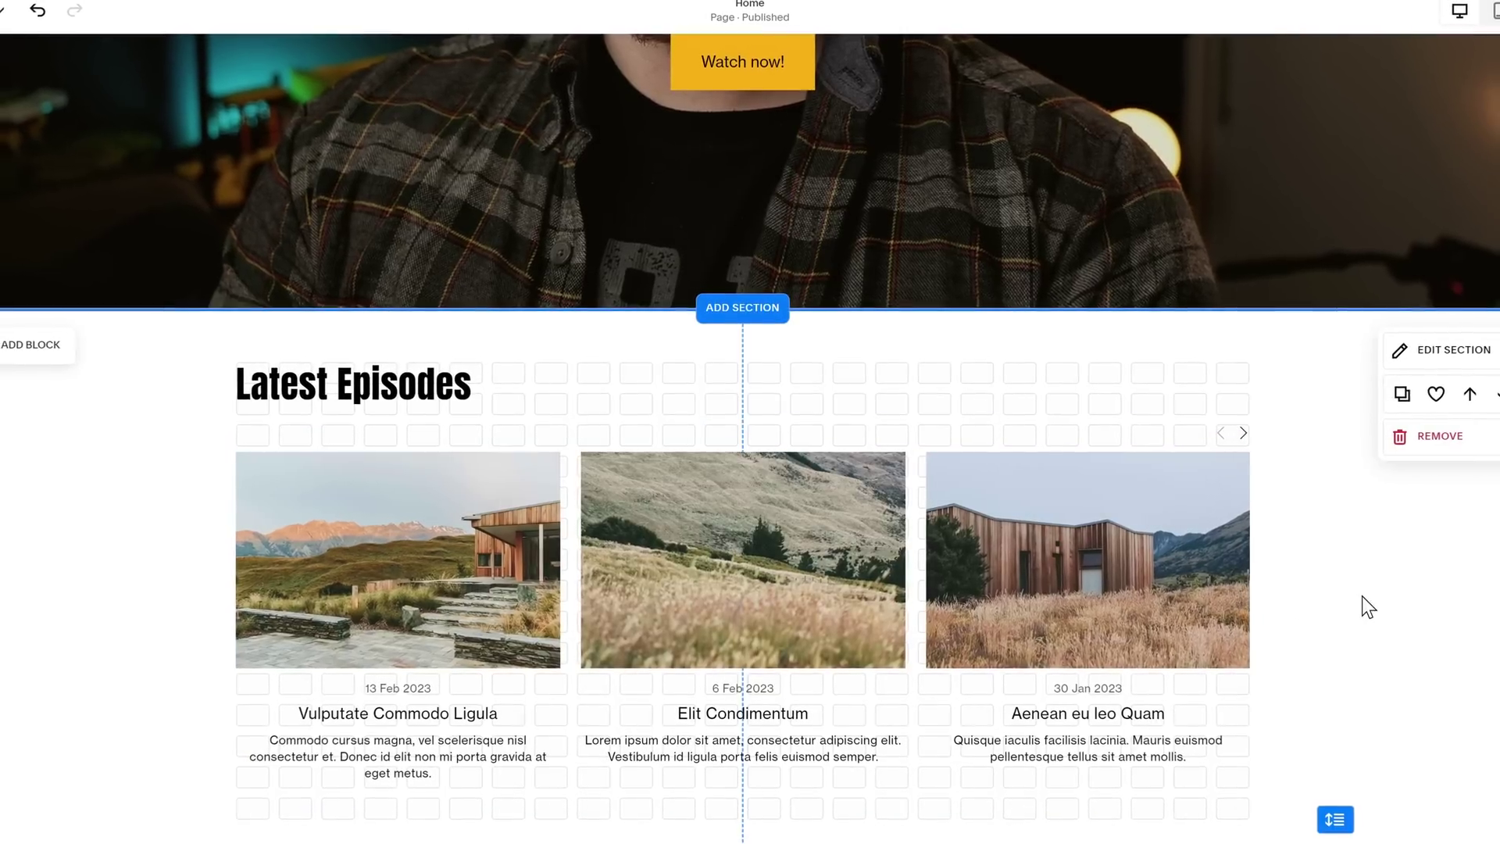
click(1137, 608)
drag(1241, 815, 735, 714)
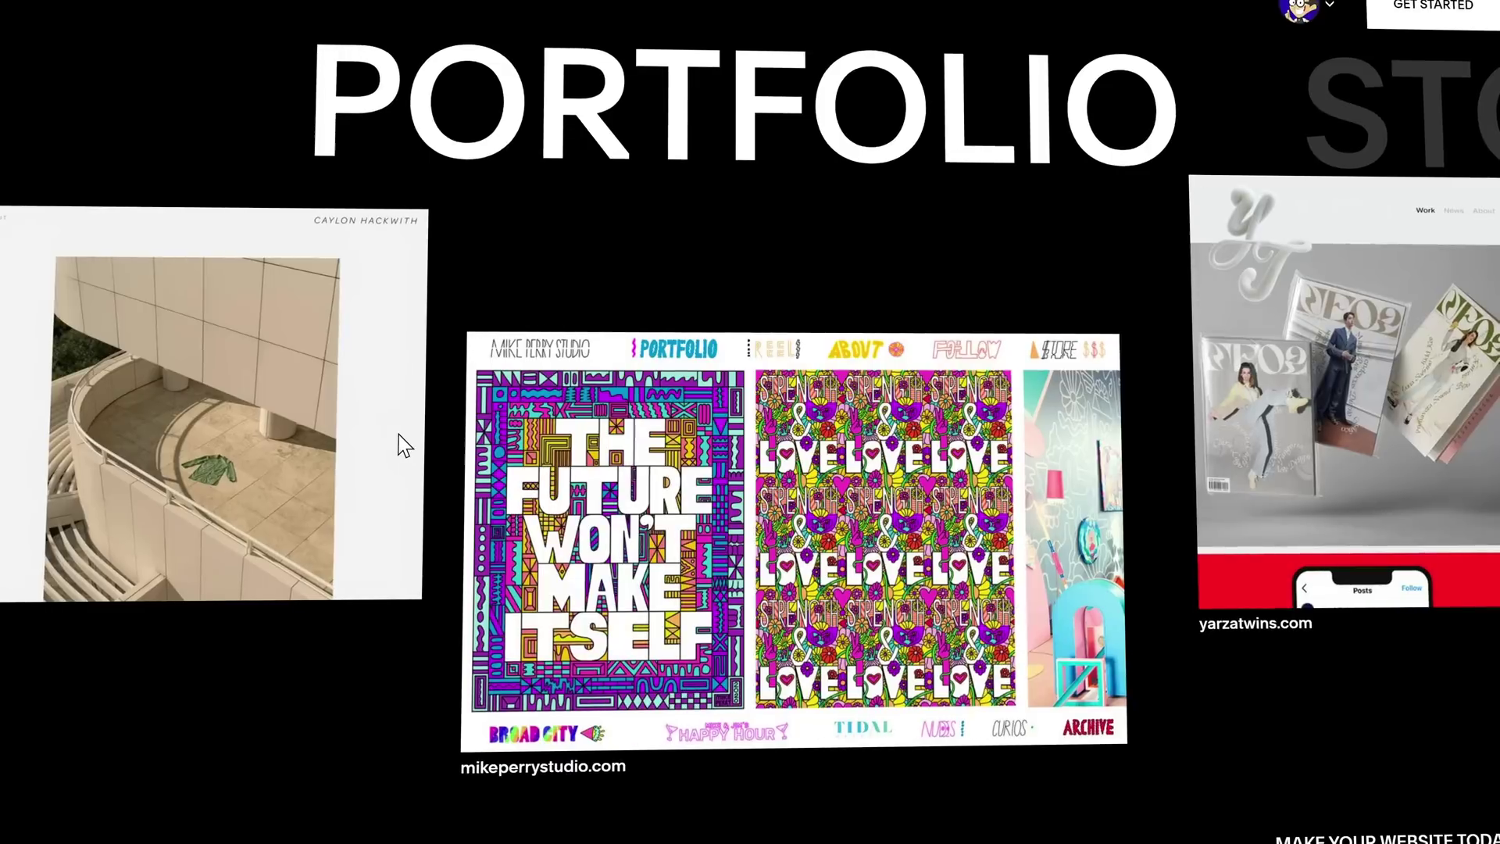
Show store sites, start a Wednesday 6:15pm appointment, then select the EVERYTHING TO SELL ANYTHING headline
click(1429, 125)
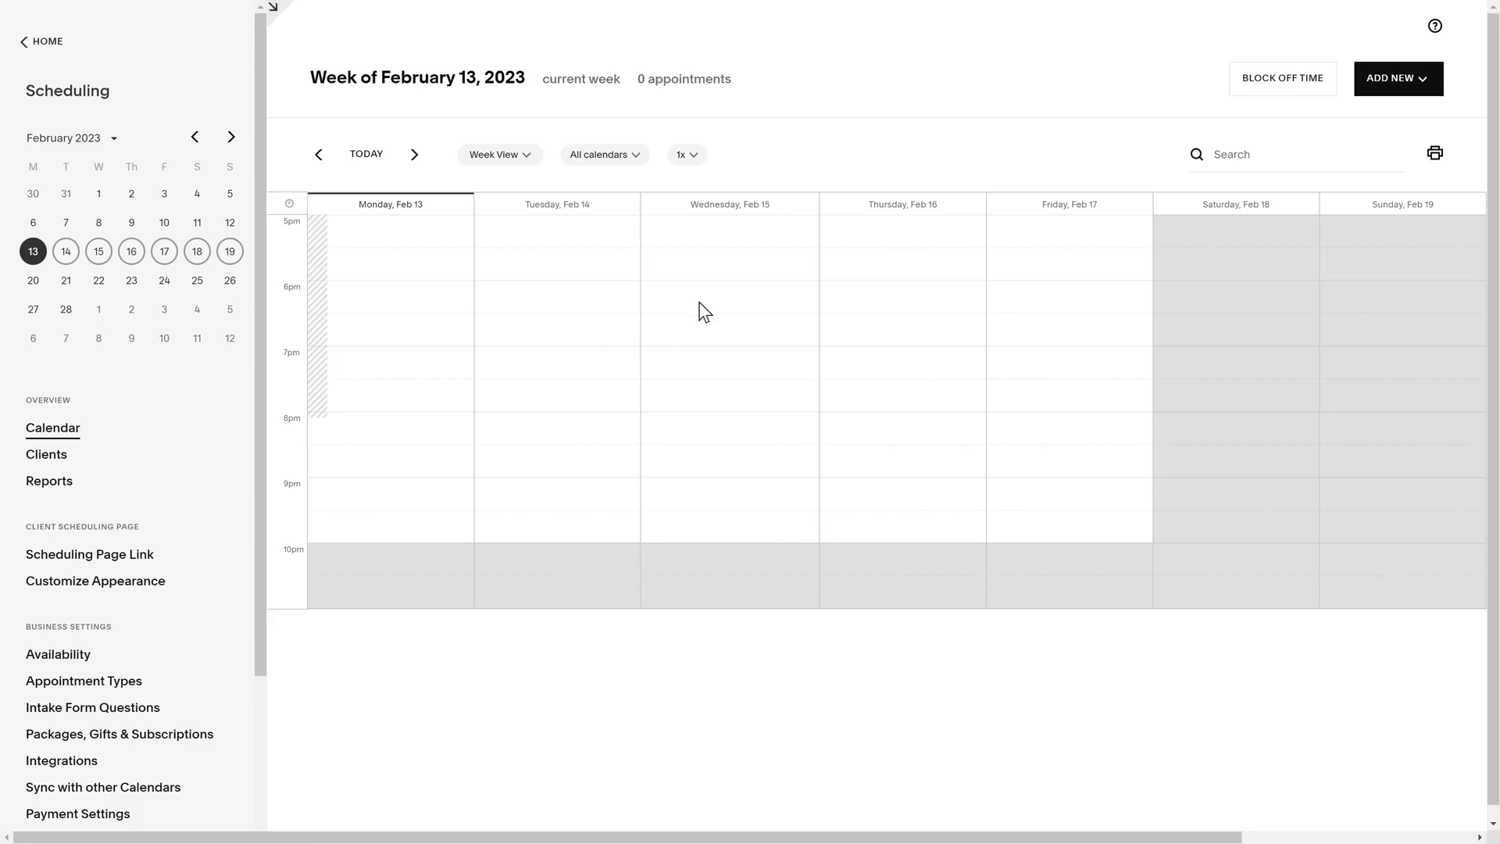
click(714, 305)
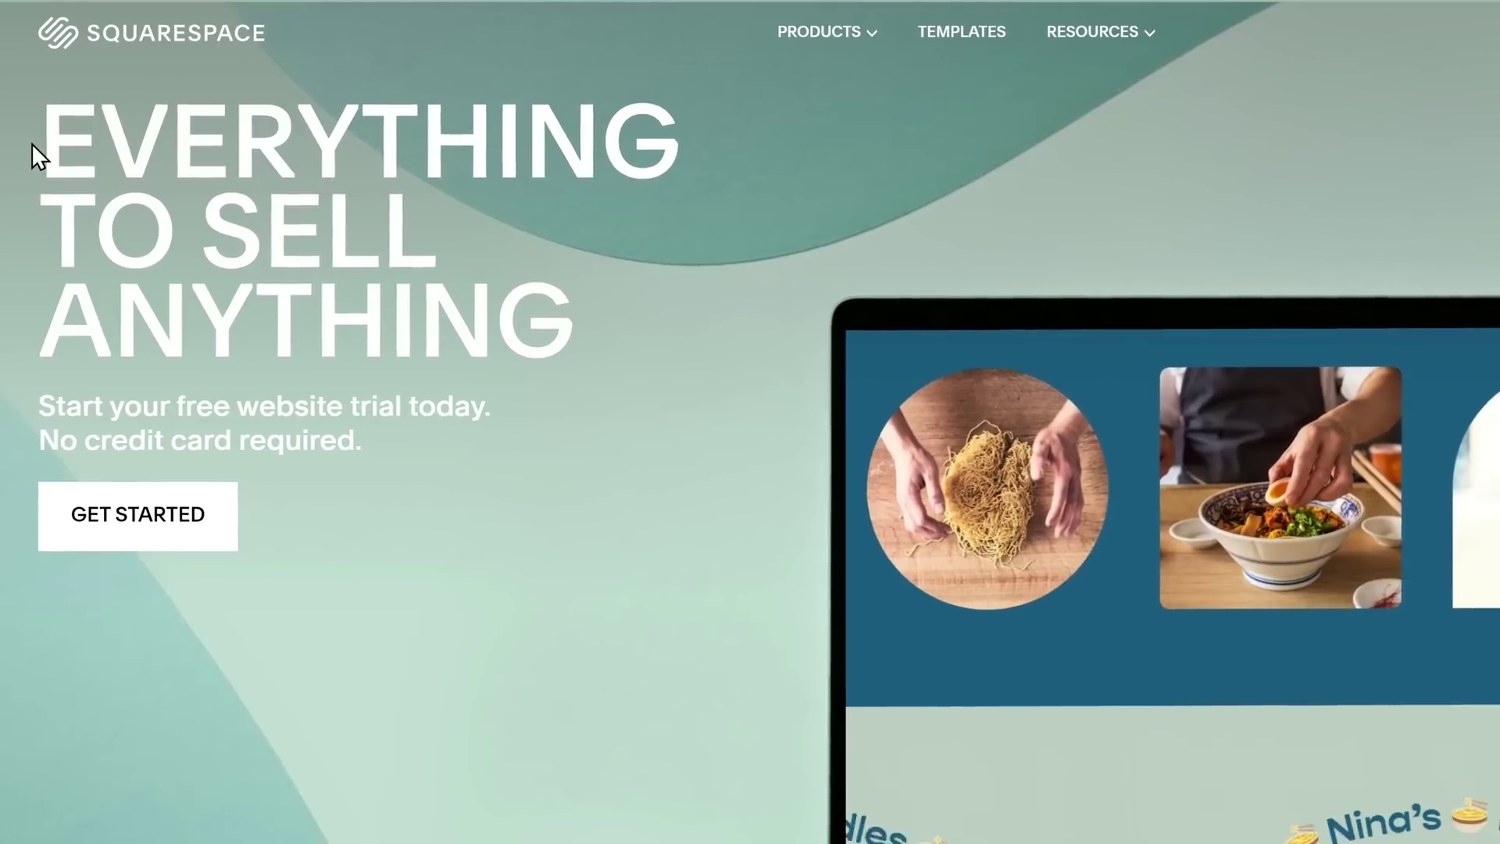
drag(33, 151, 733, 366)
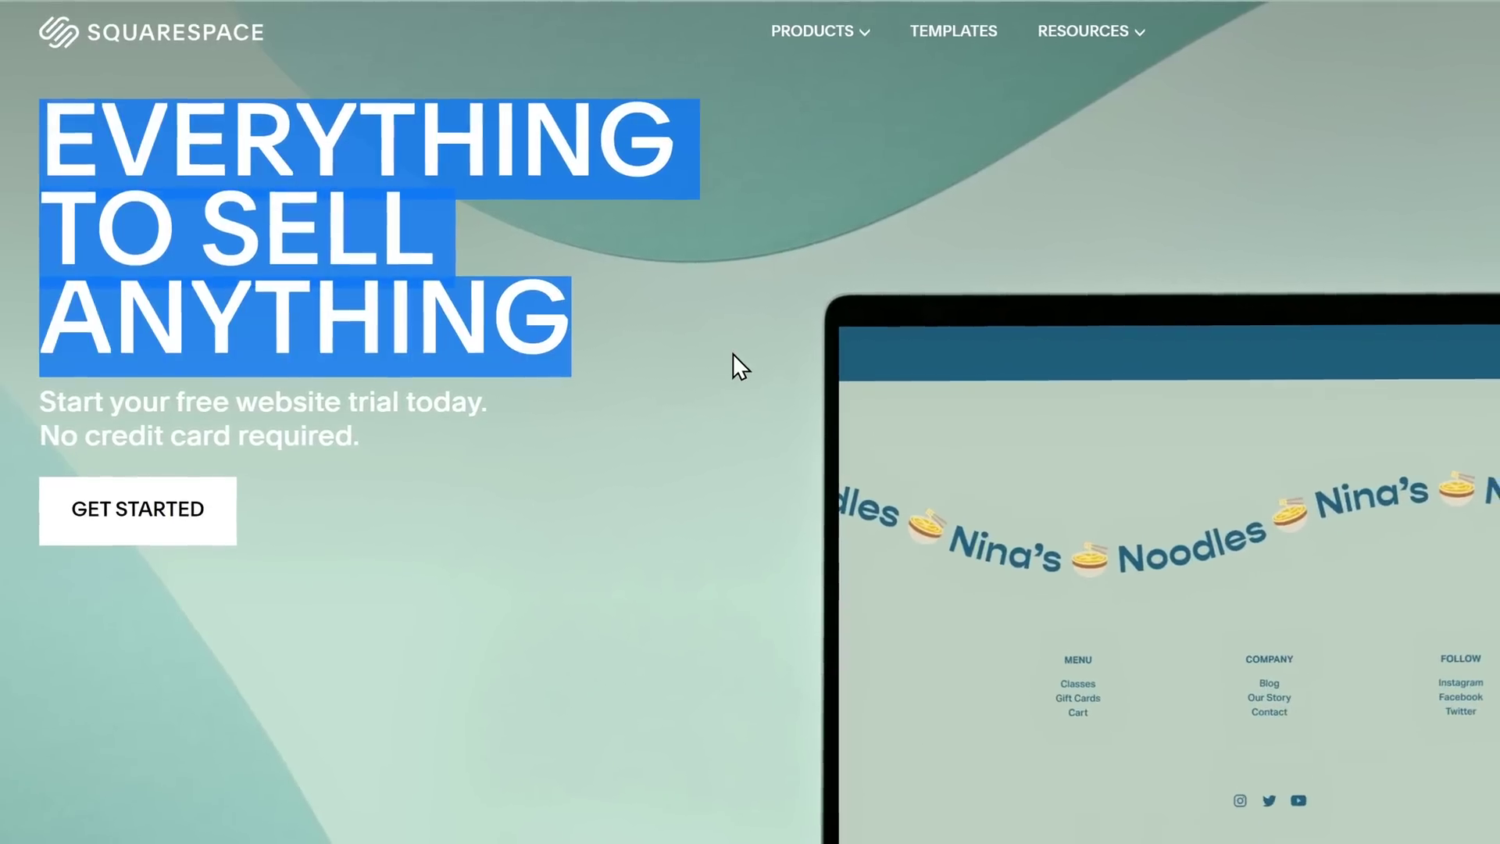
click(110, 450)
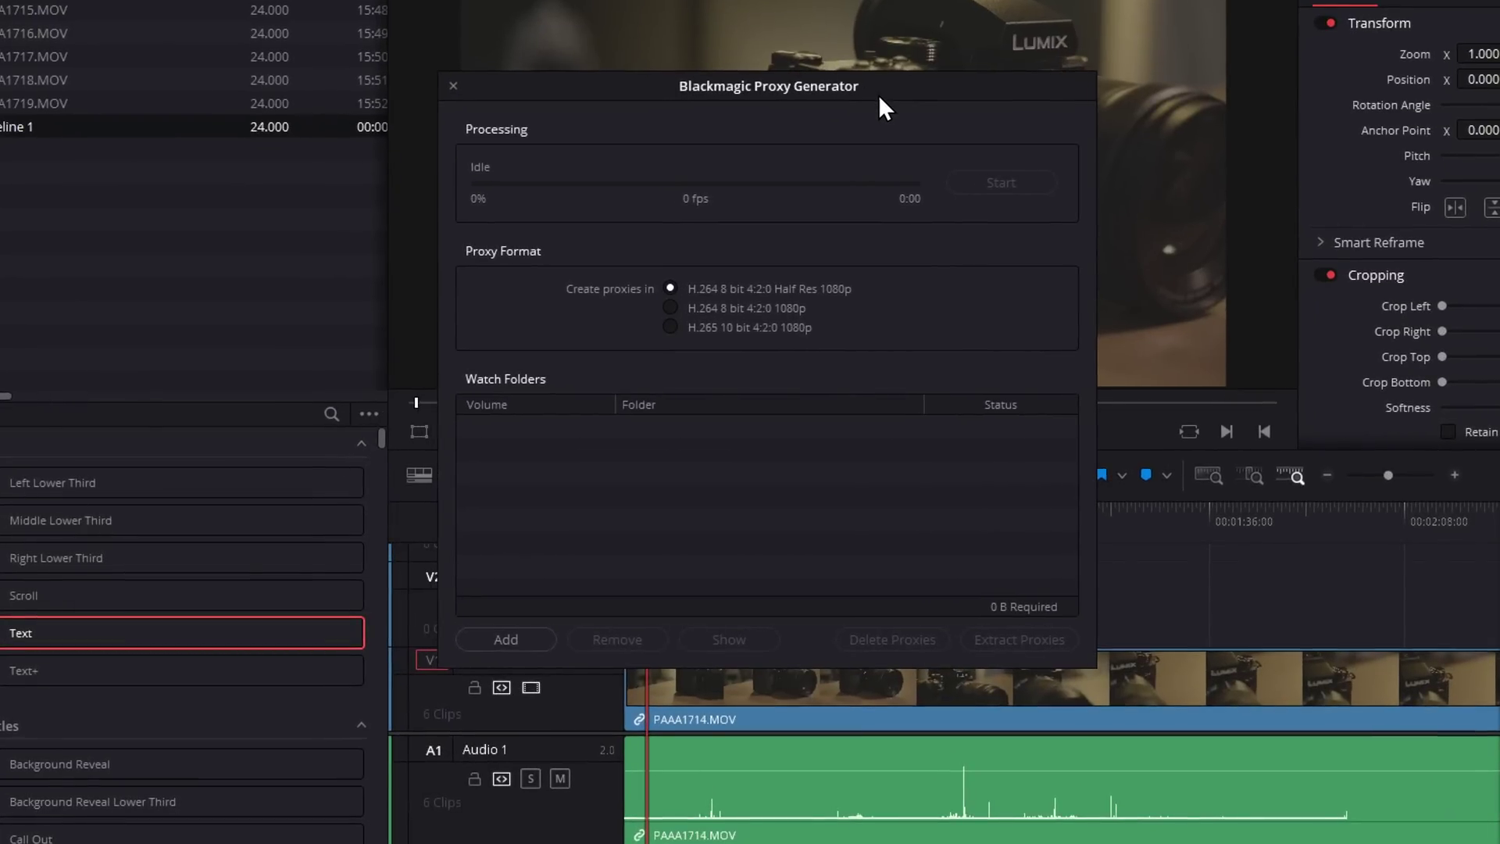
Add LowLight as a watch folder, start proxy generation, and open the folder in Explorer
drag(881, 97, 935, 144)
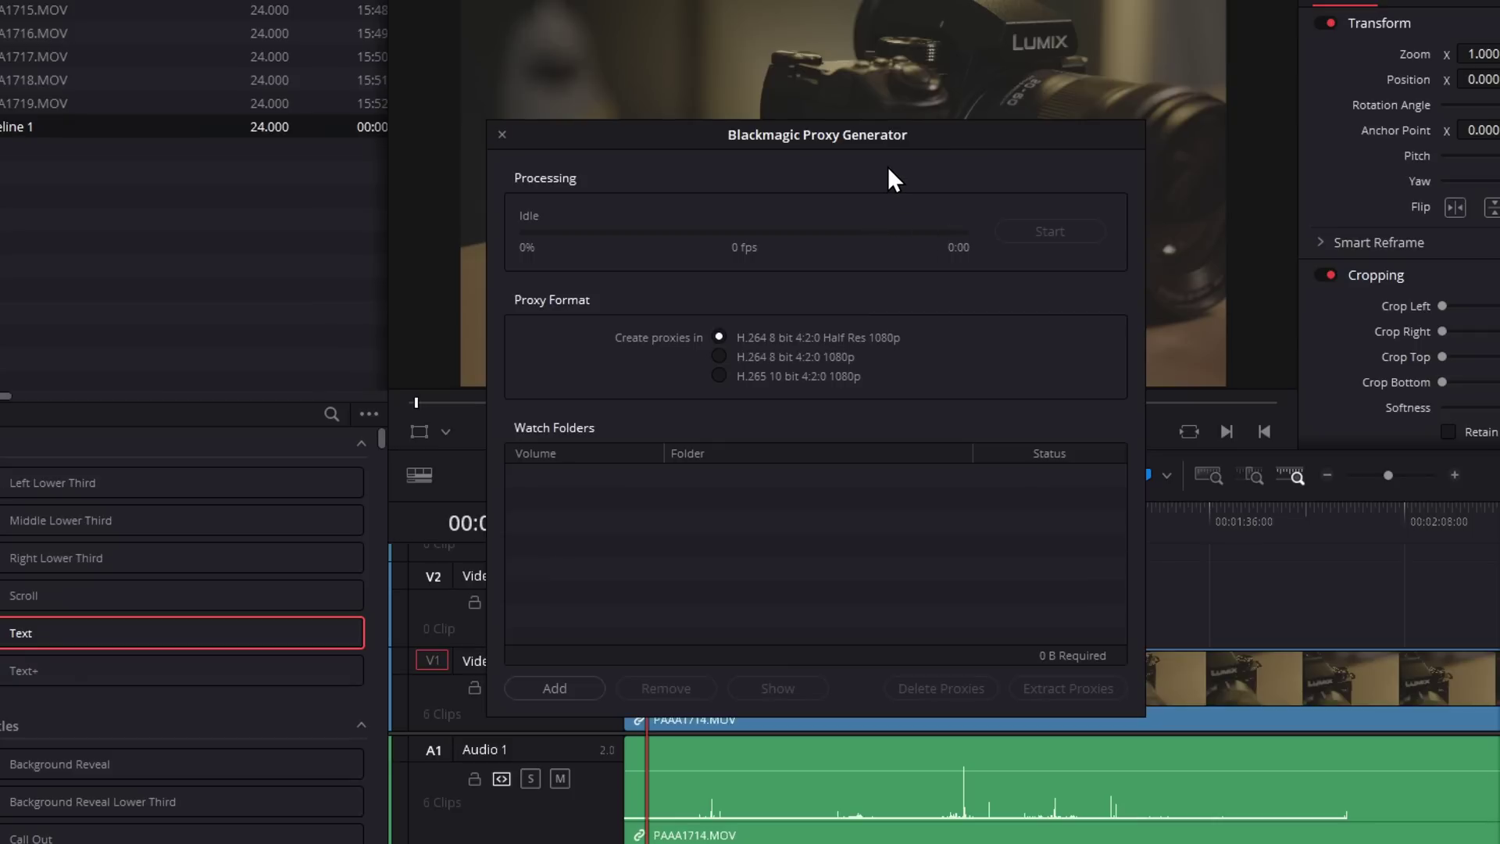
click(564, 681)
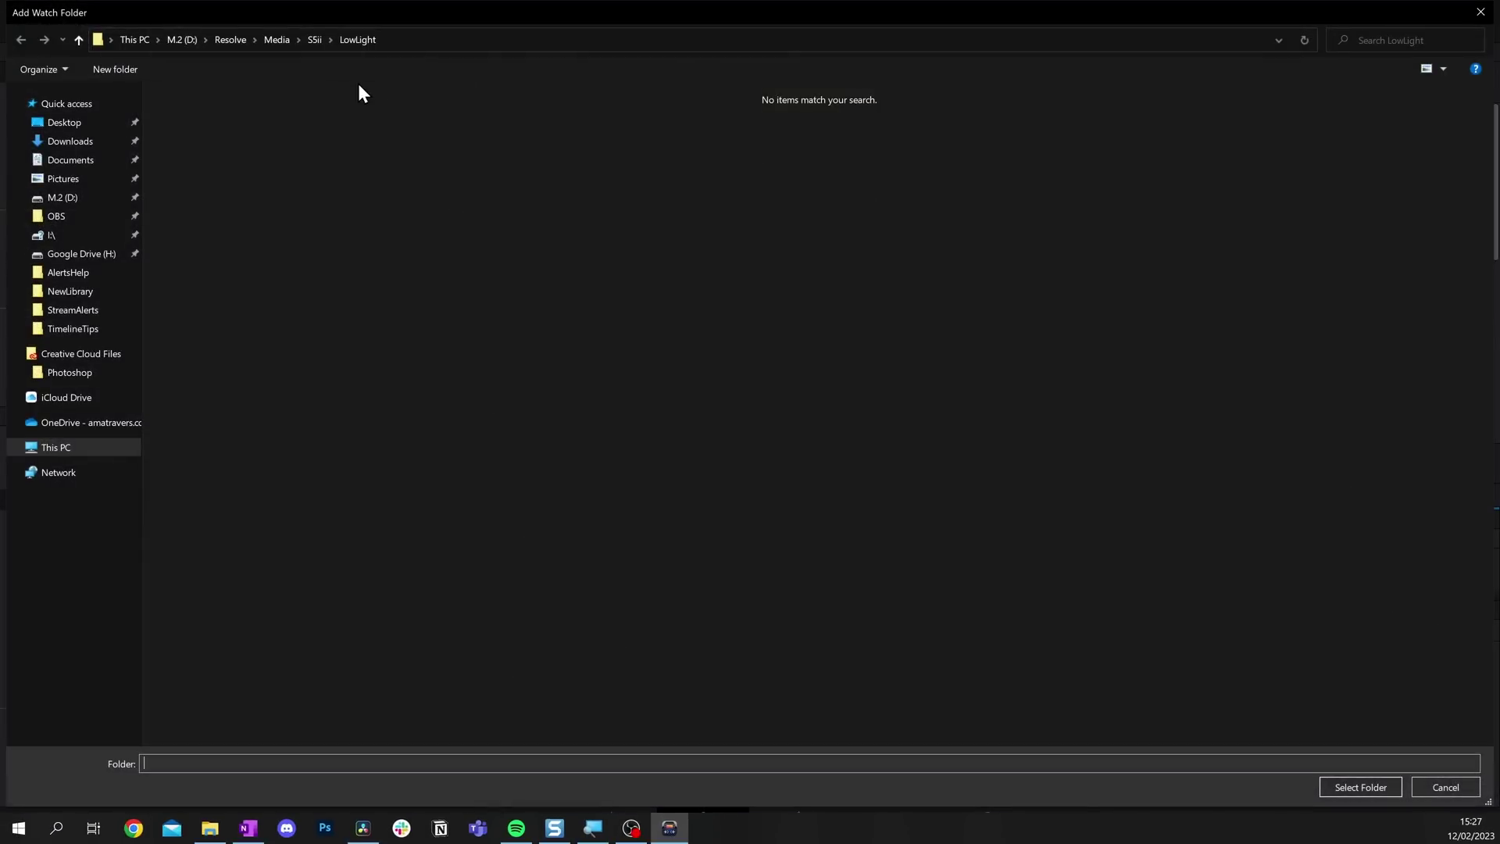
click(1362, 789)
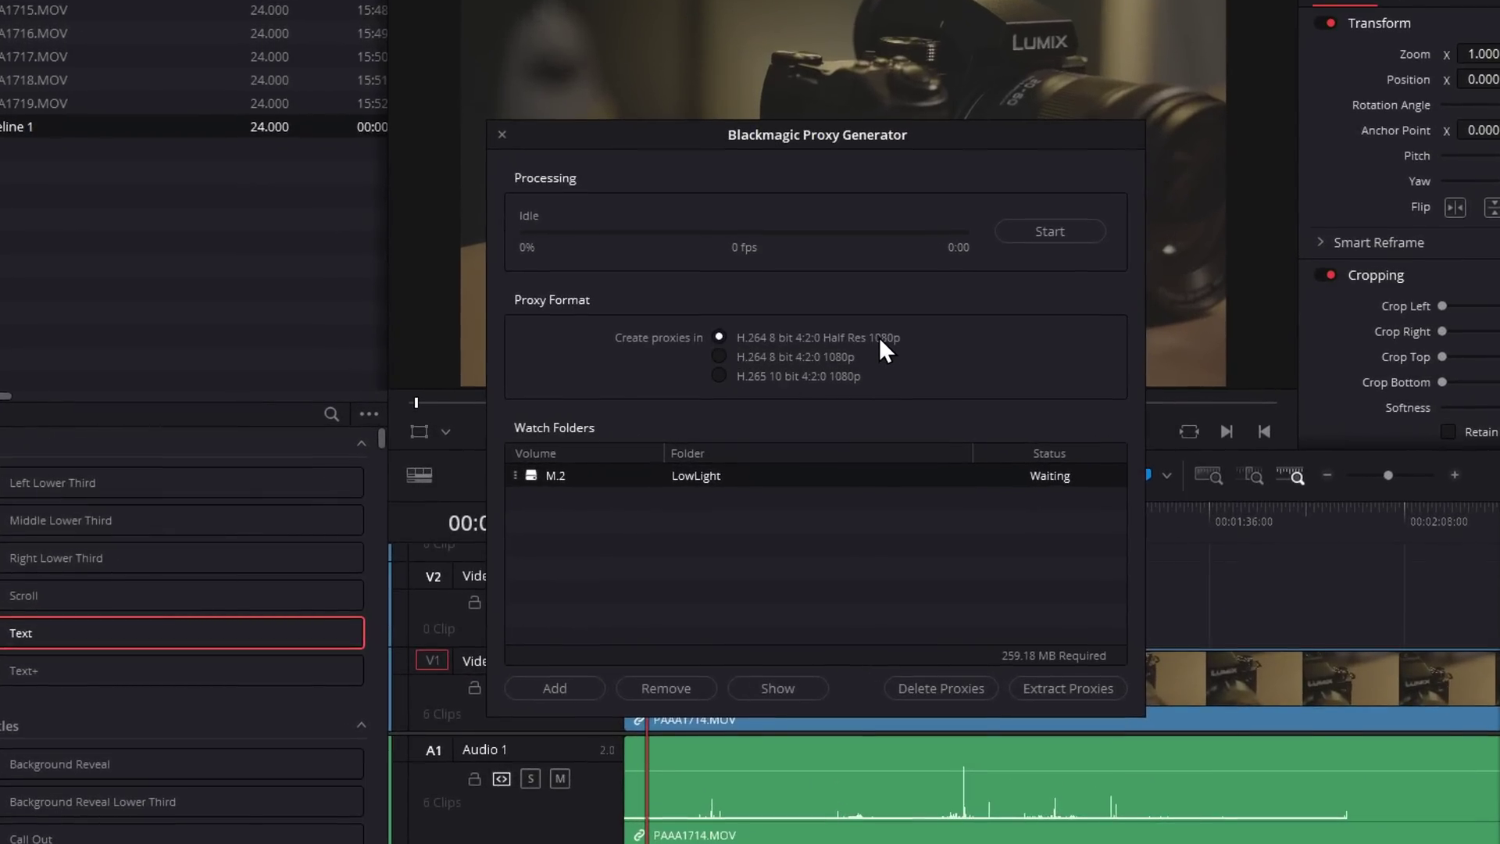
click(1068, 232)
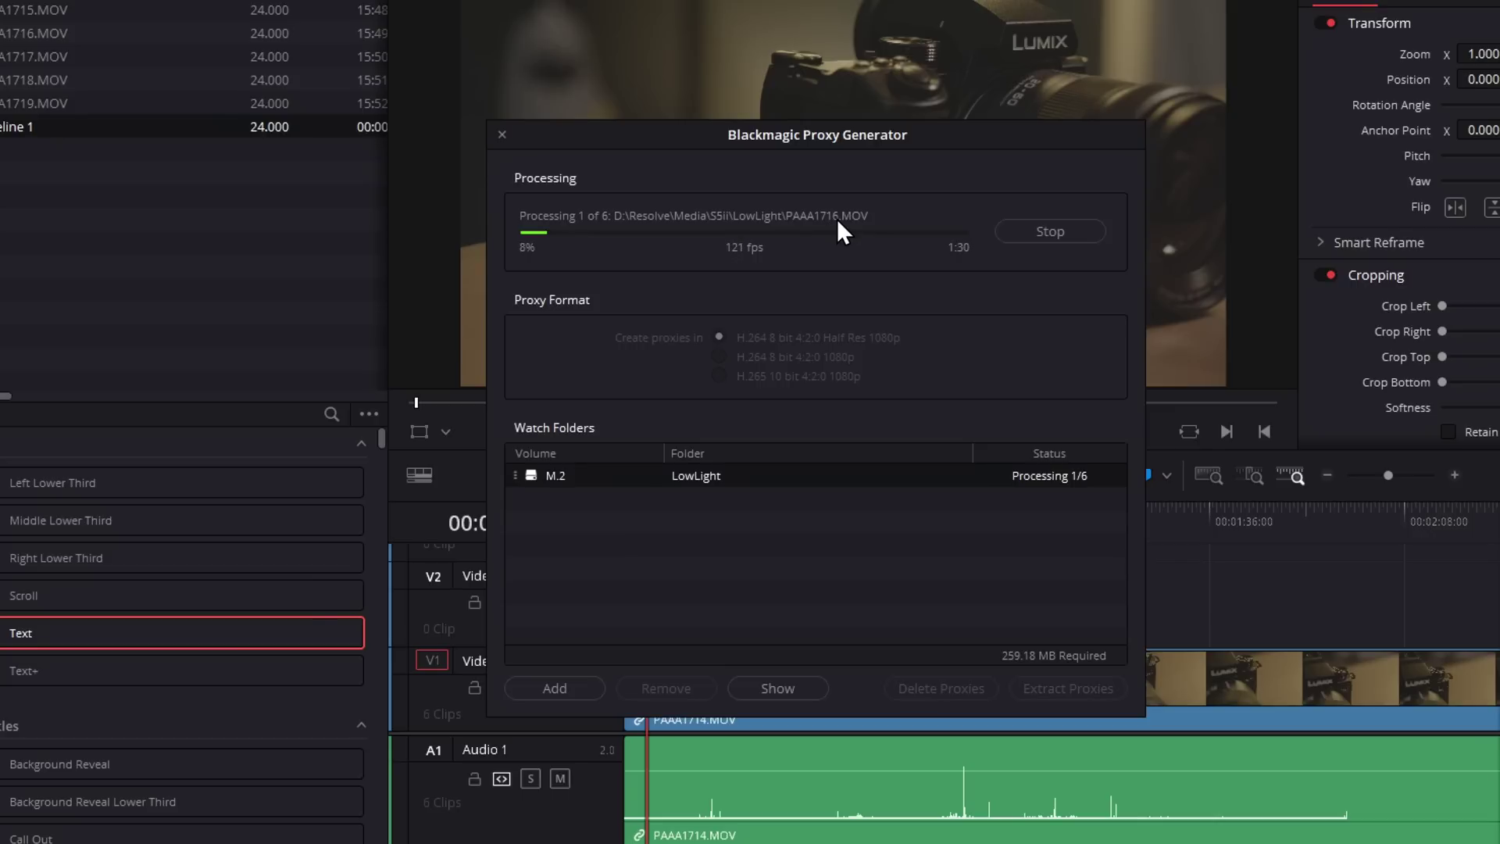
click(778, 687)
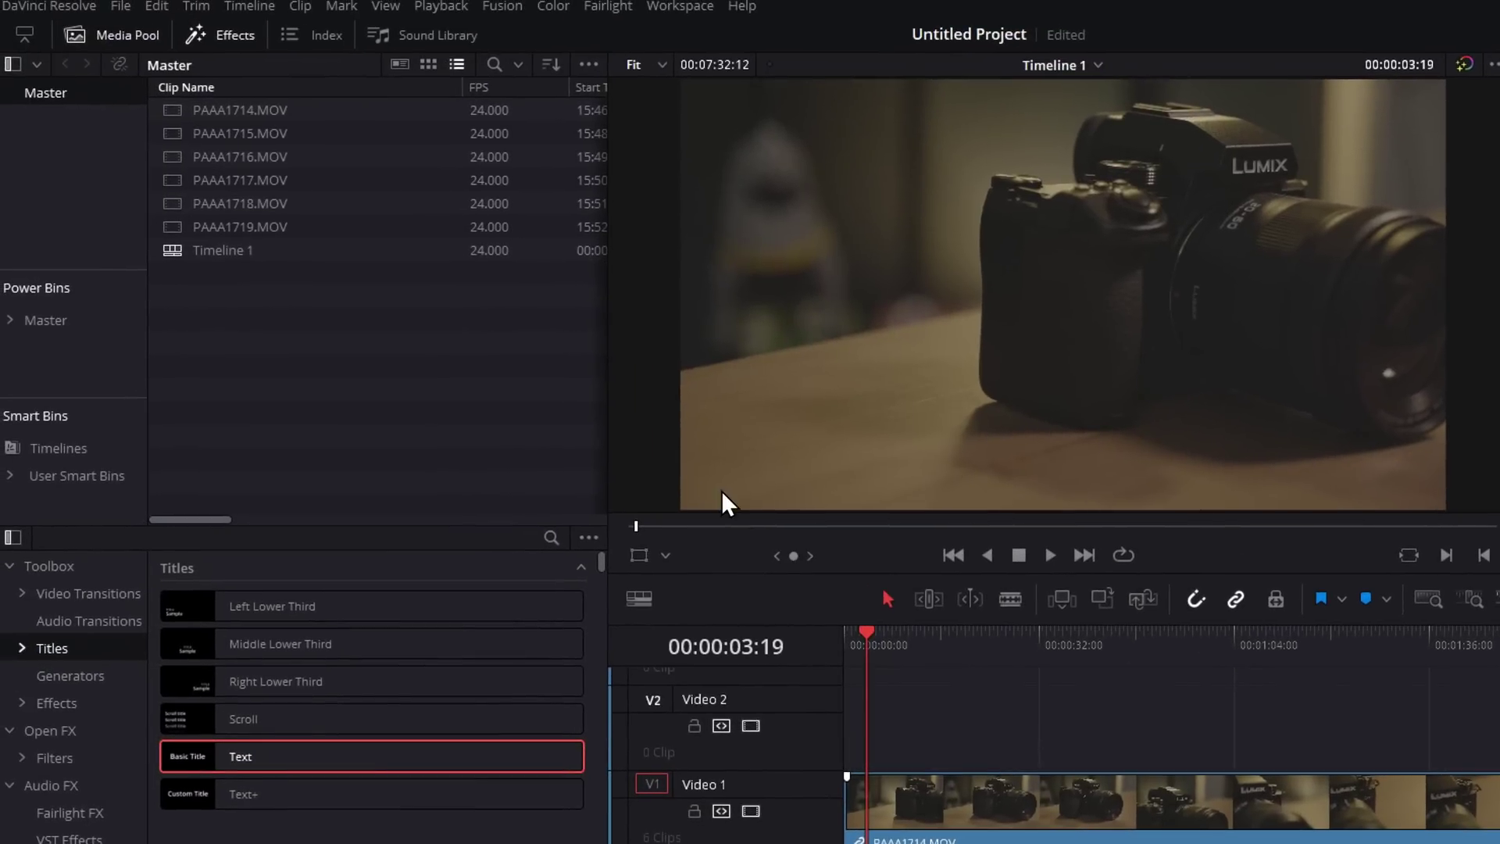
Show the Playback menu's Proxy Handling options, where Prefer Proxies is checked
click(442, 7)
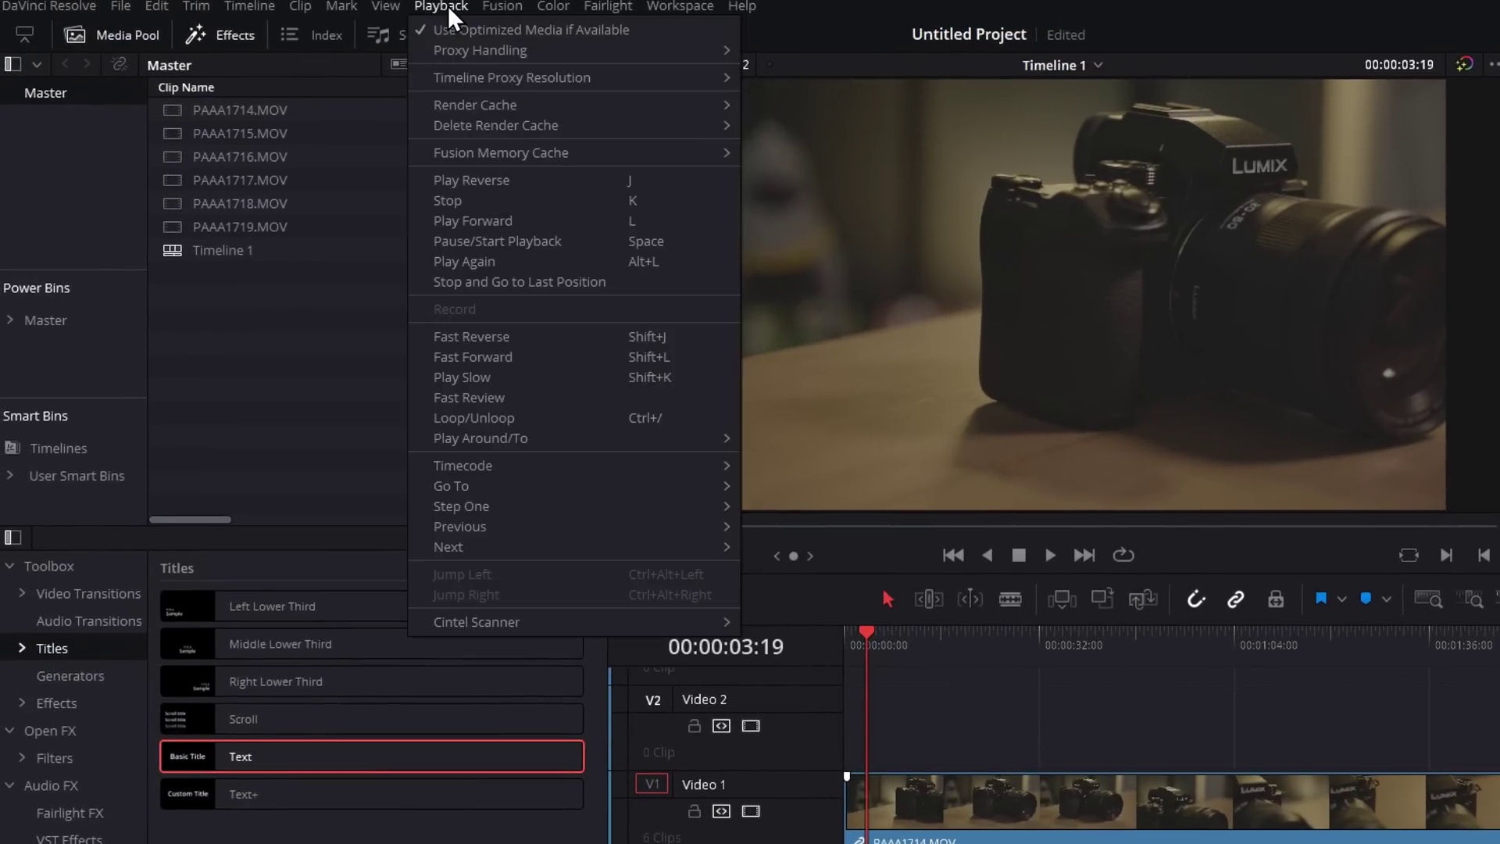
mouse_move(478, 49)
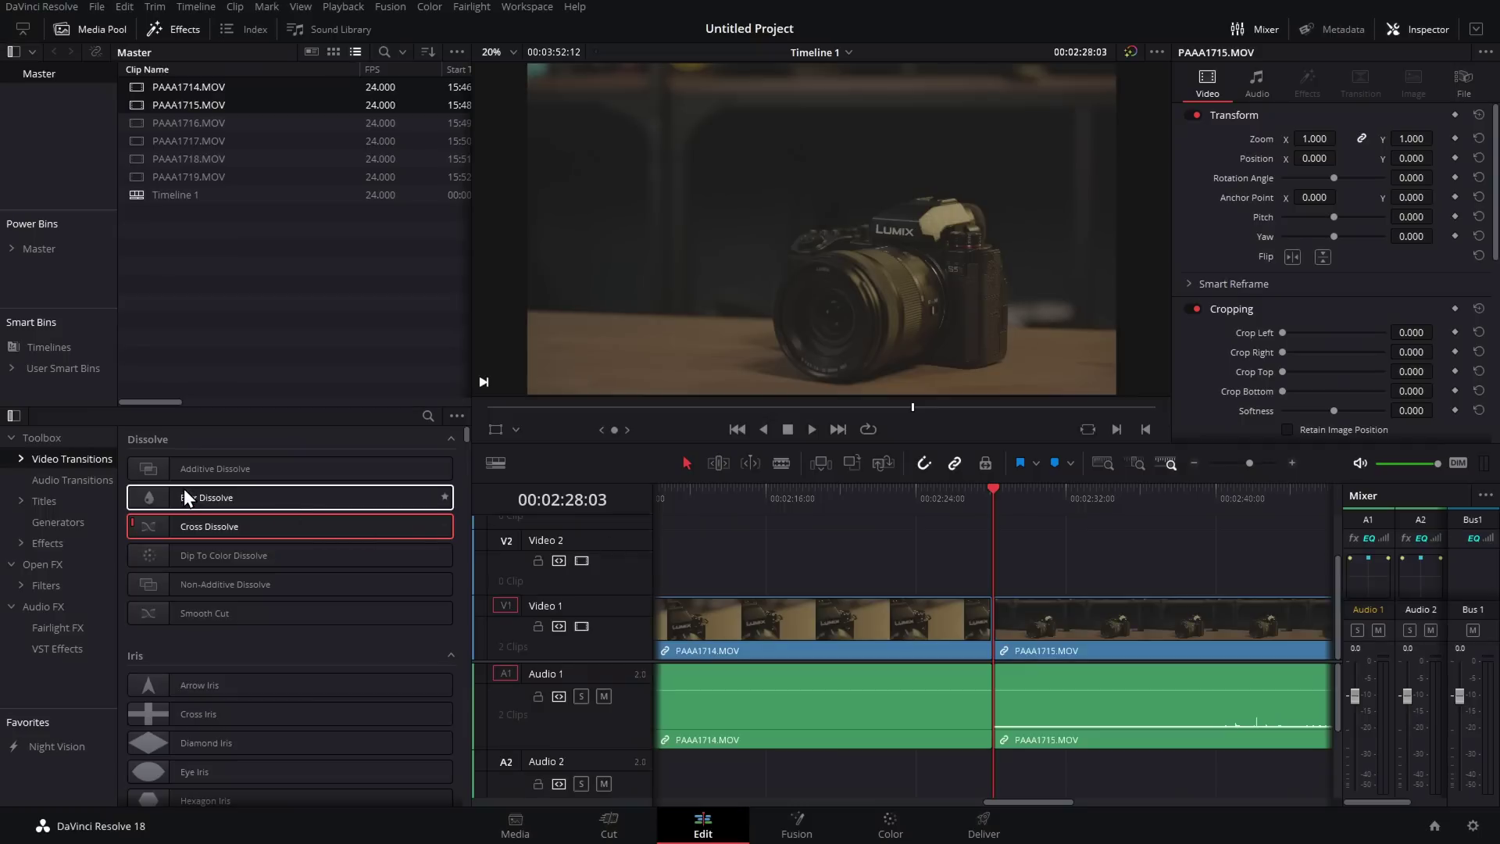
Try positioning a Blur Dissolve at the cut and trimming the PAAA1714 tail and PAAA1715 head
drag(890, 622, 855, 572)
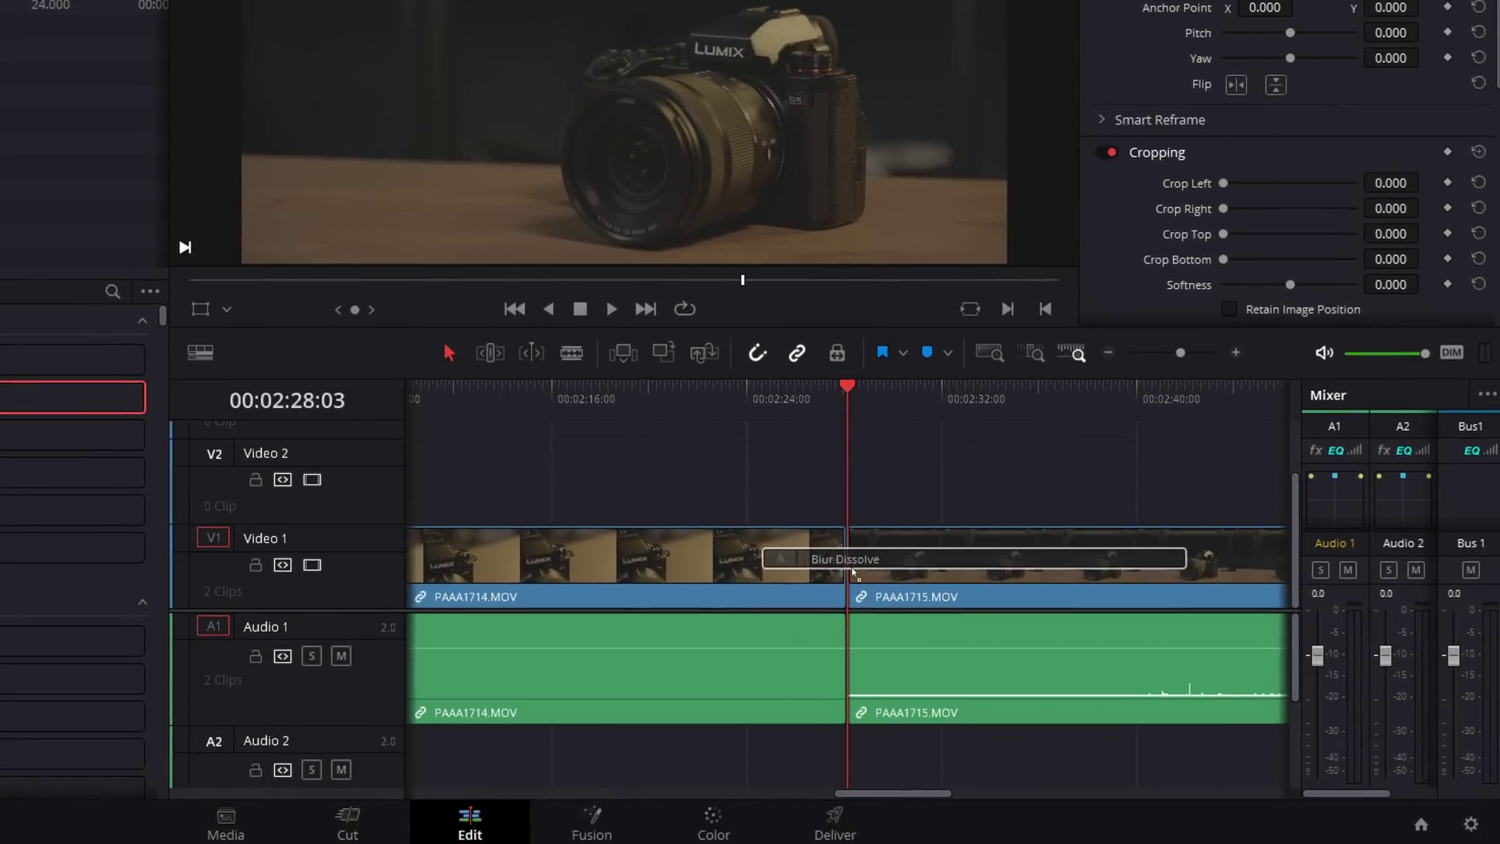
drag(853, 571, 845, 569)
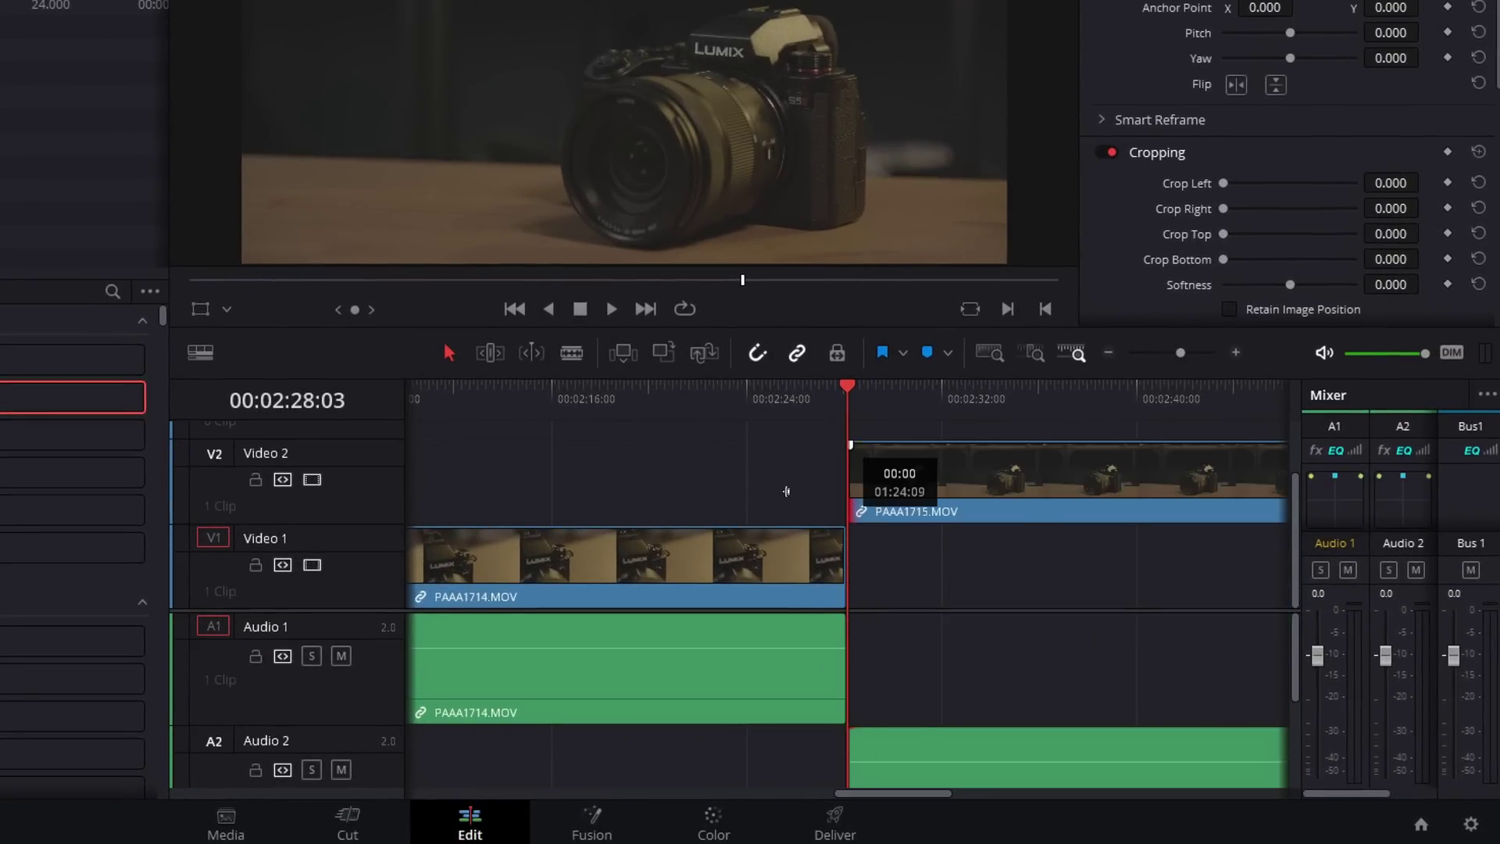
mouse_move(786, 491)
mouse_down()
mouse_move(930, 483)
mouse_move(792, 483)
mouse_up()
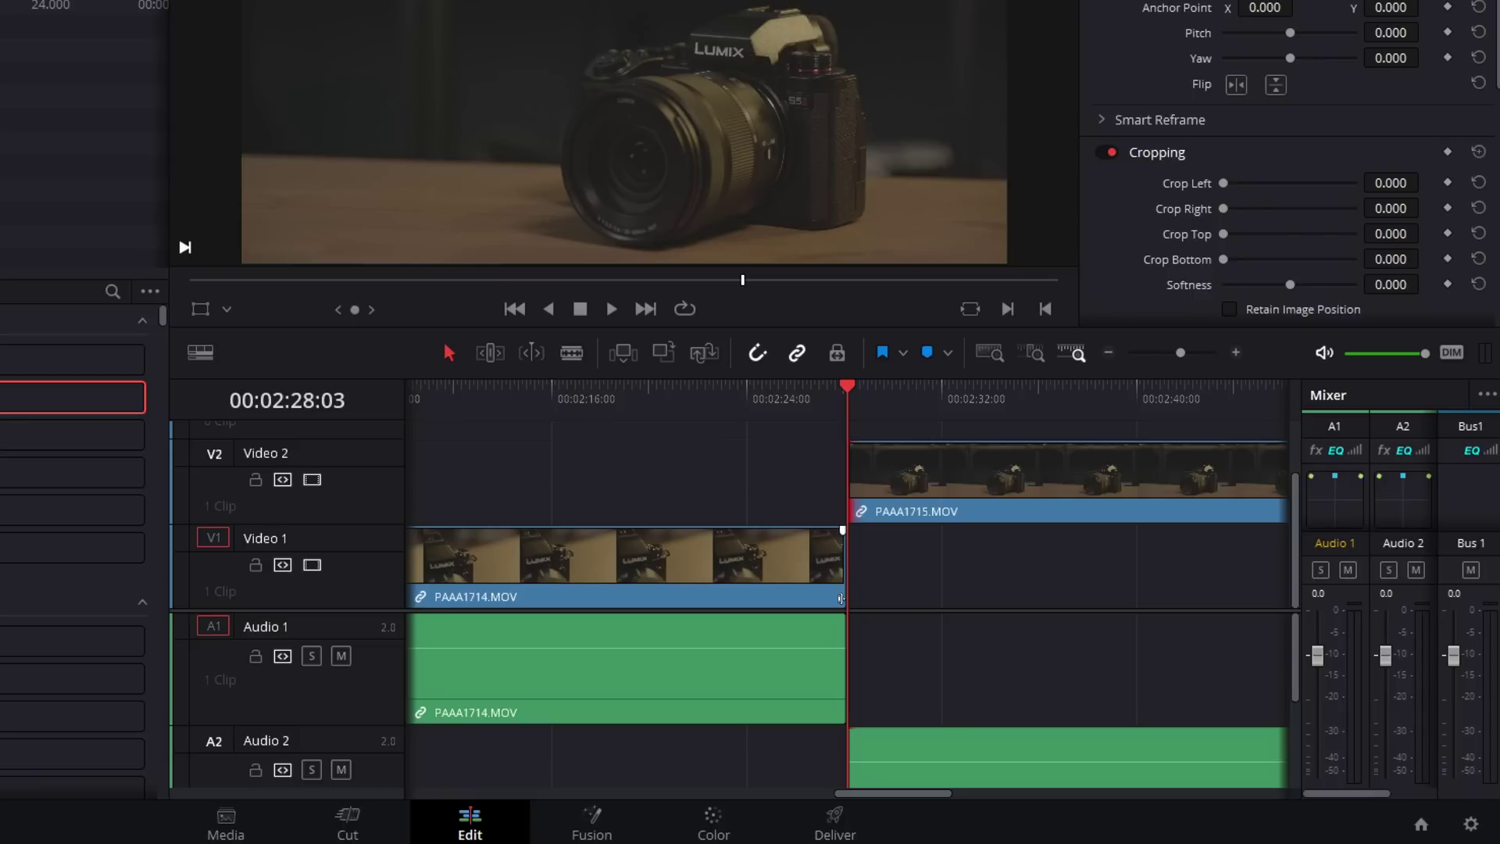
drag(979, 564, 1047, 600)
drag(1052, 515, 905, 515)
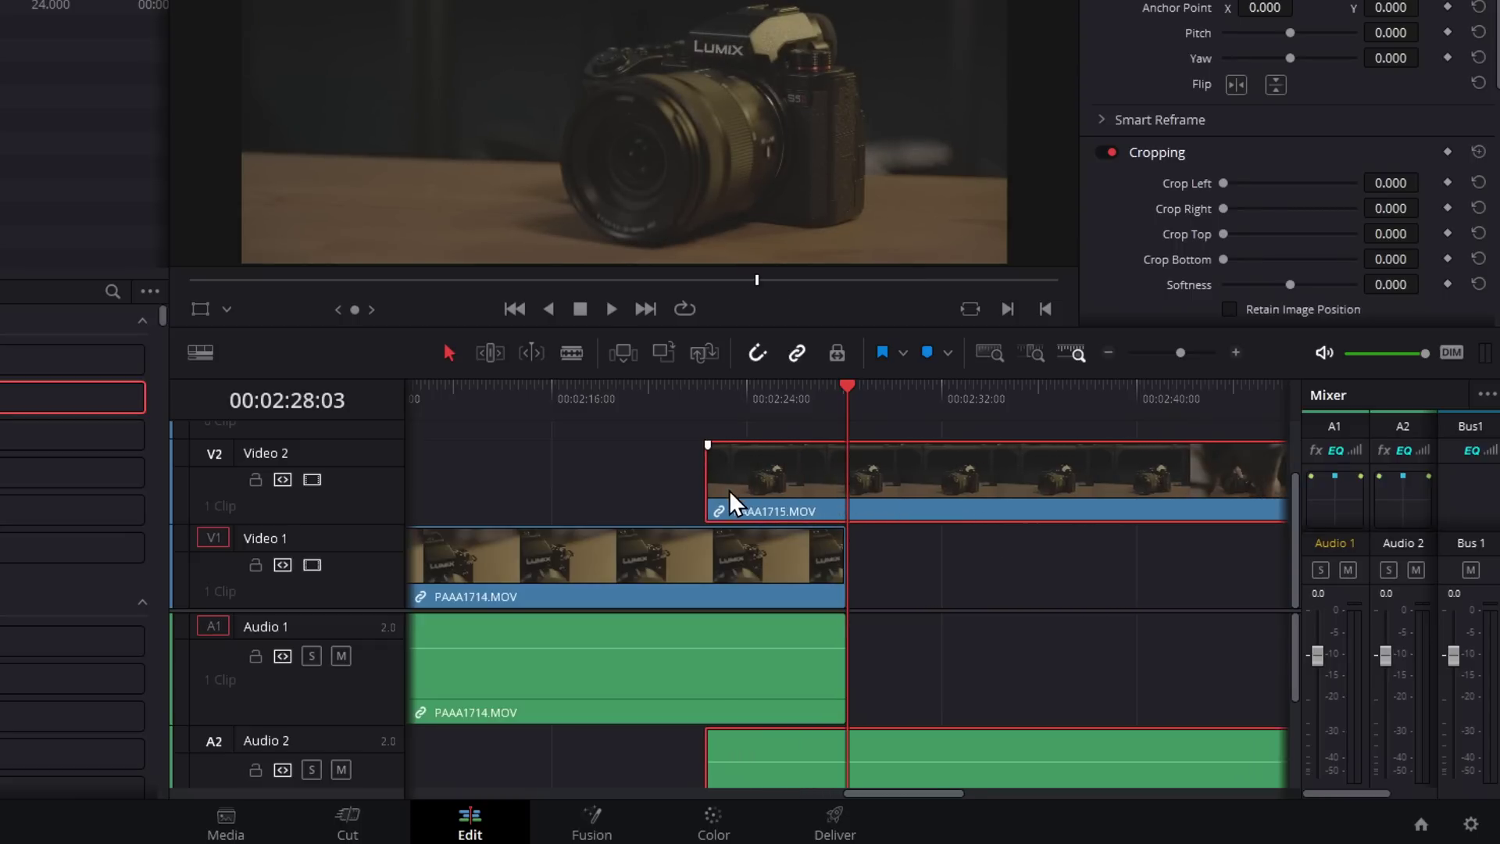
drag(707, 485, 796, 485)
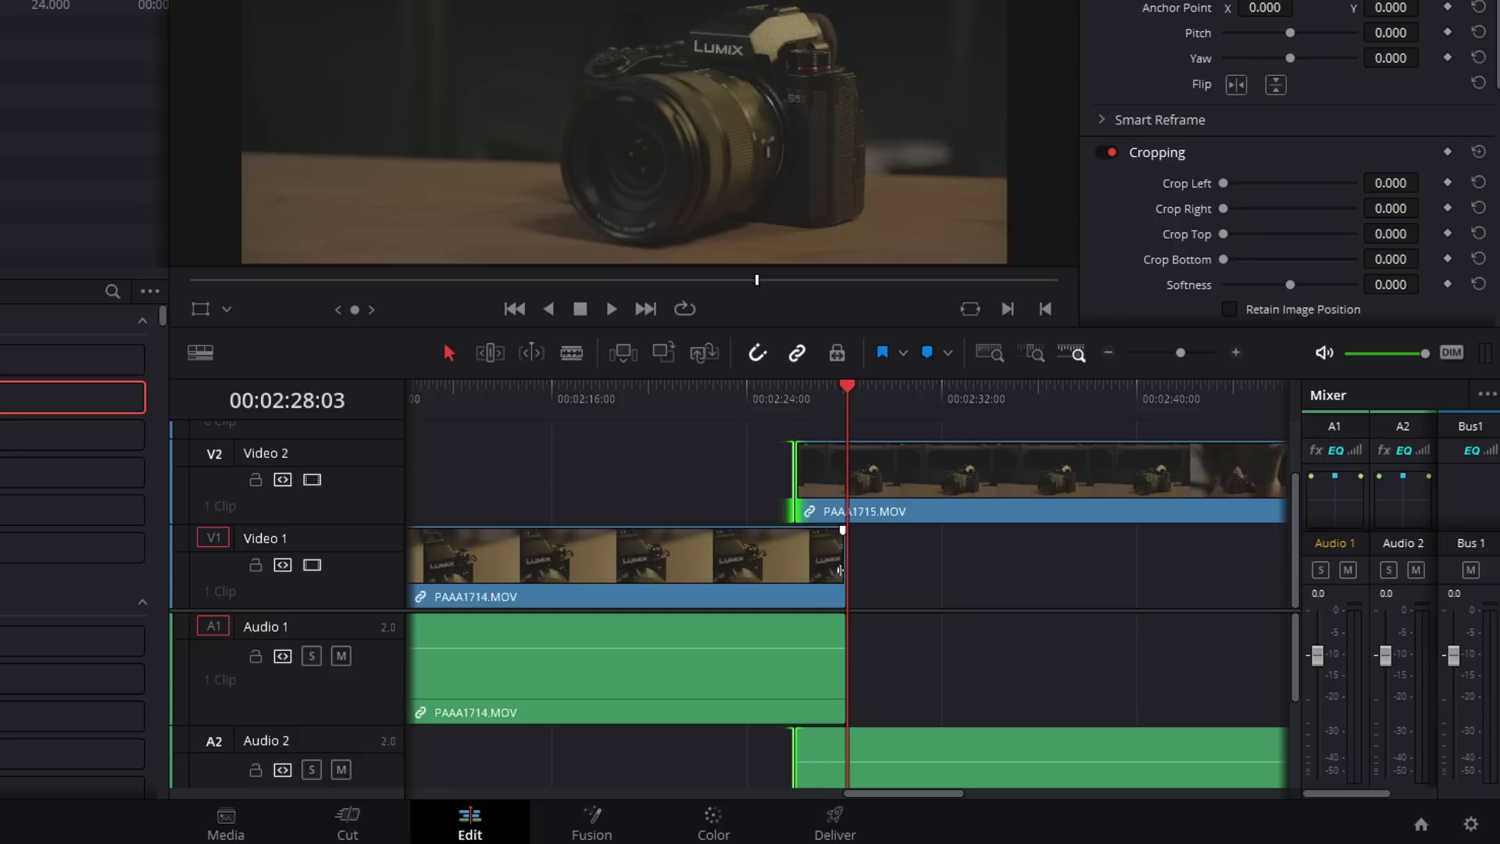
drag(841, 569, 799, 568)
Move PAA1715.MOV onto Video 1 after PAA1714.MOV and drop a Blur Dissolve on the cut
click(871, 516)
drag(871, 526, 871, 571)
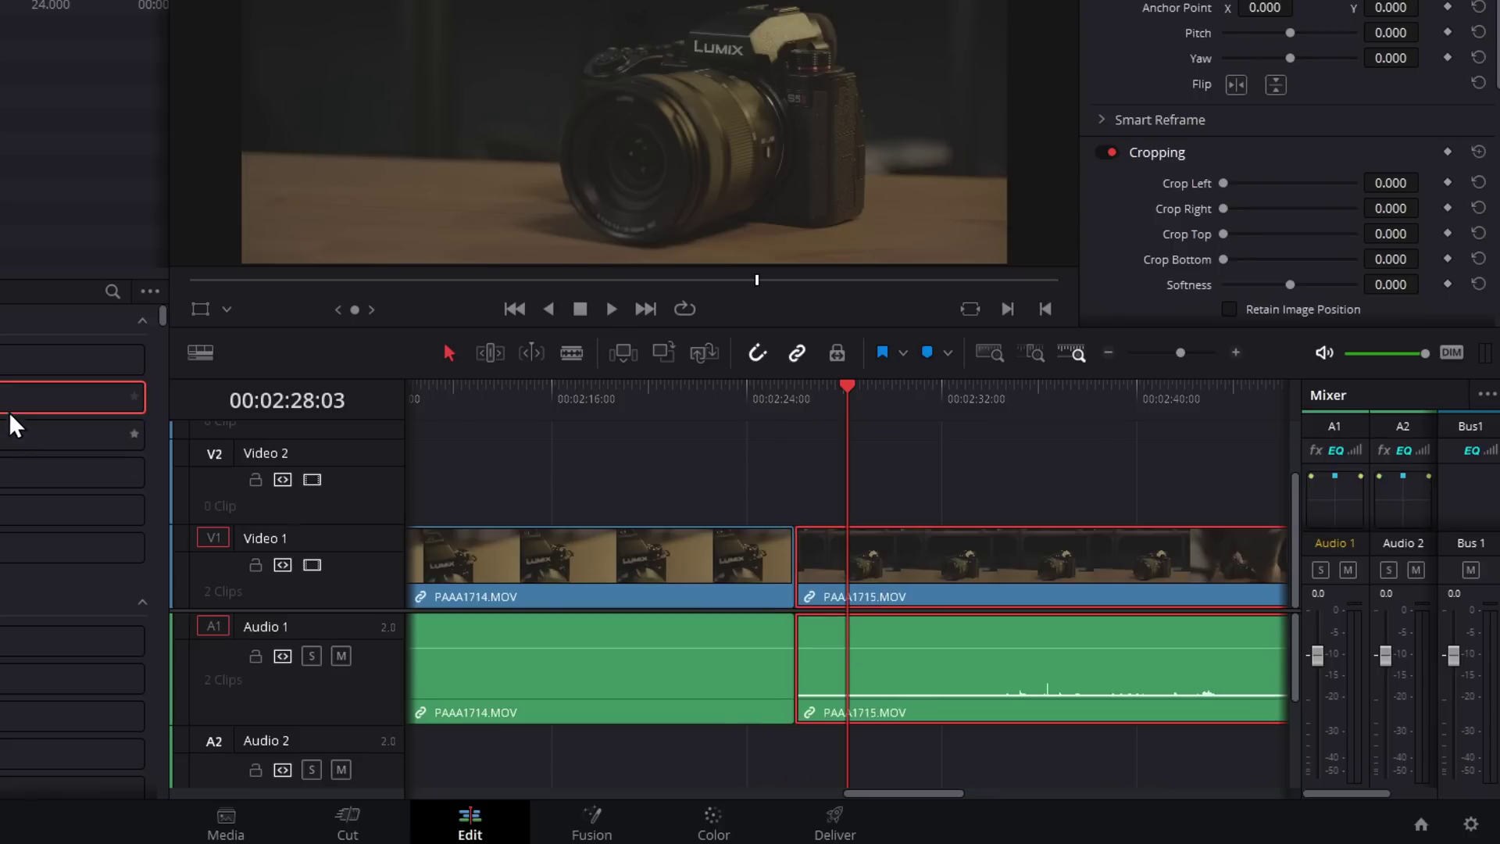
drag(449, 475, 976, 552)
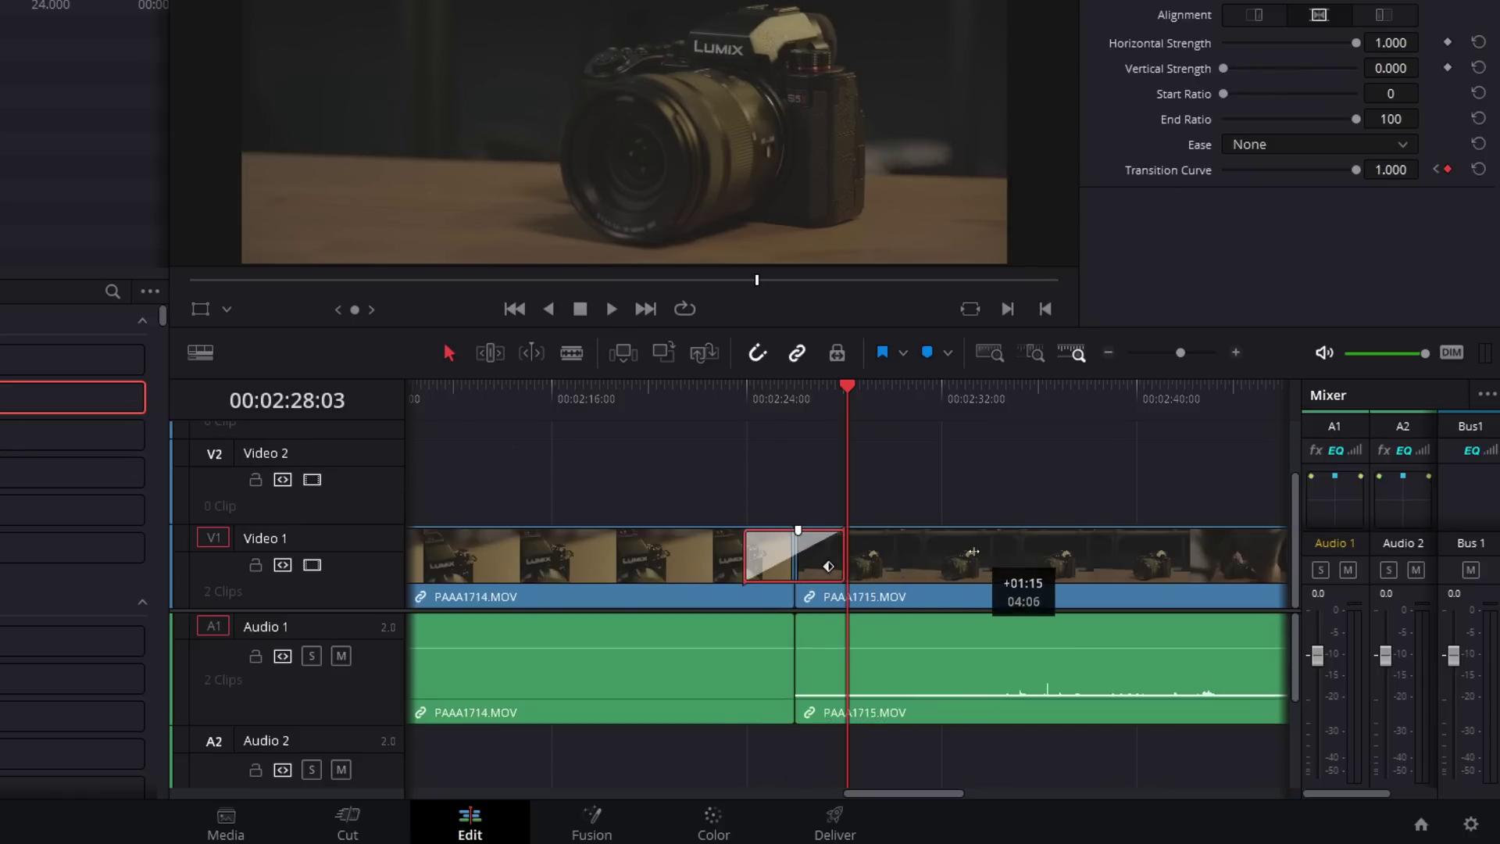
drag(823, 556, 950, 557)
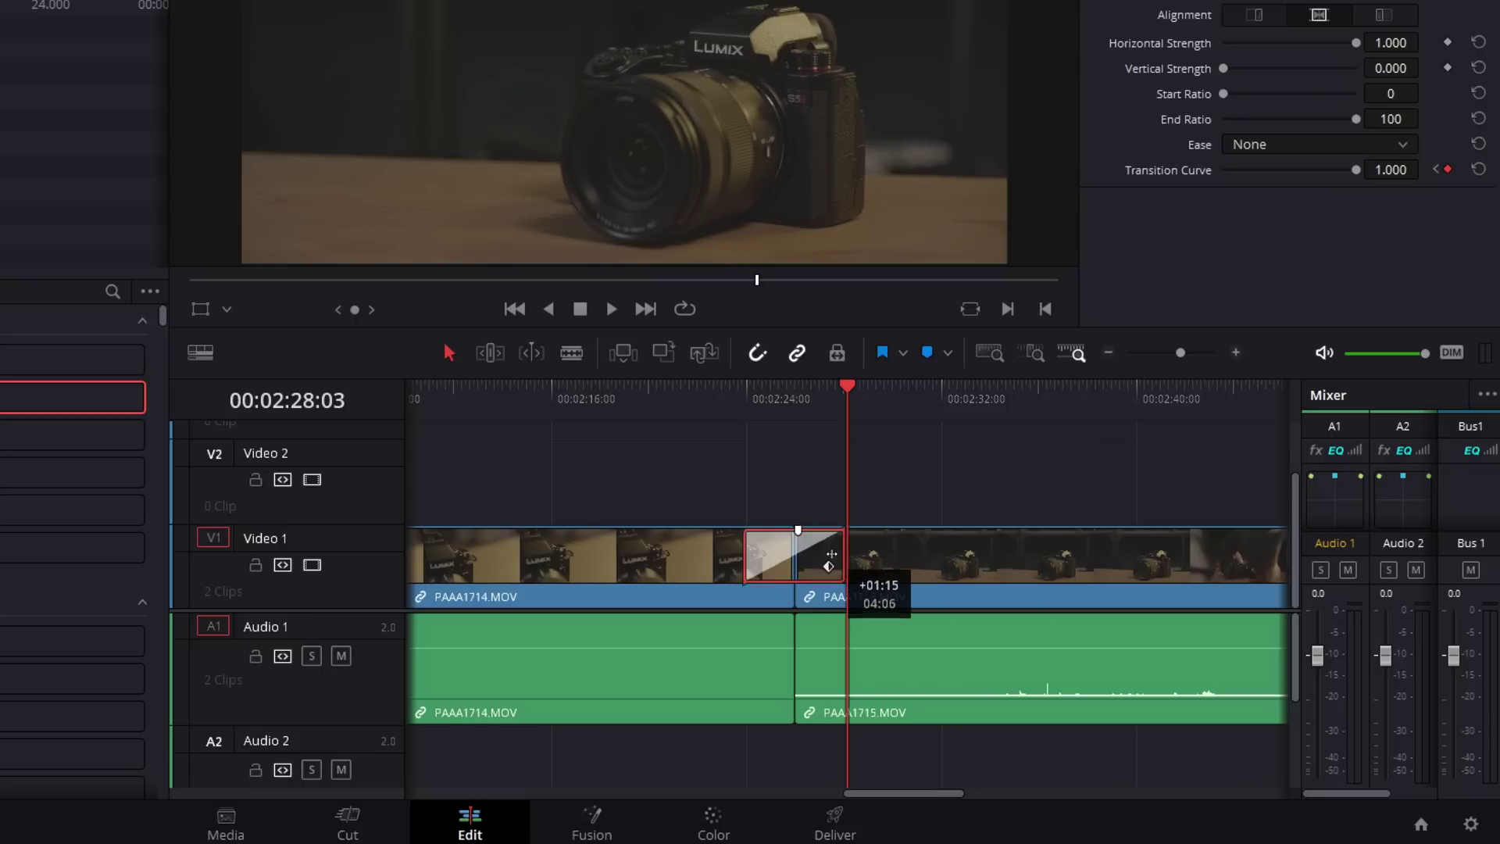
mouse_move(830, 556)
mouse_down()
mouse_move(957, 556)
mouse_move(805, 557)
mouse_move(949, 556)
mouse_move(830, 556)
mouse_up()
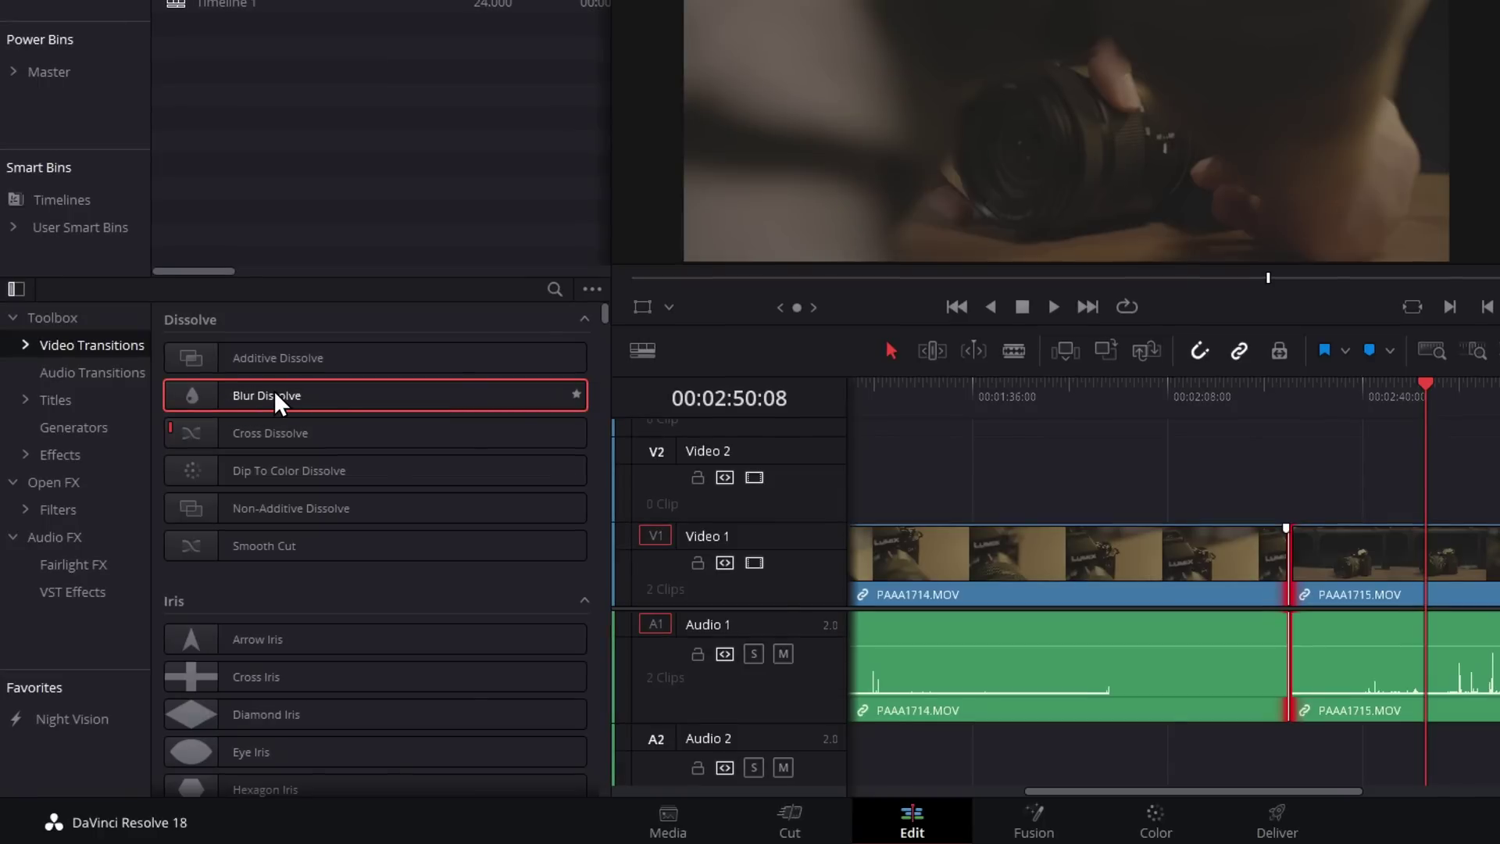
Add Blur Dissolve to the selected edit point, choosing Trim Clips to create handles
right_click(275, 394)
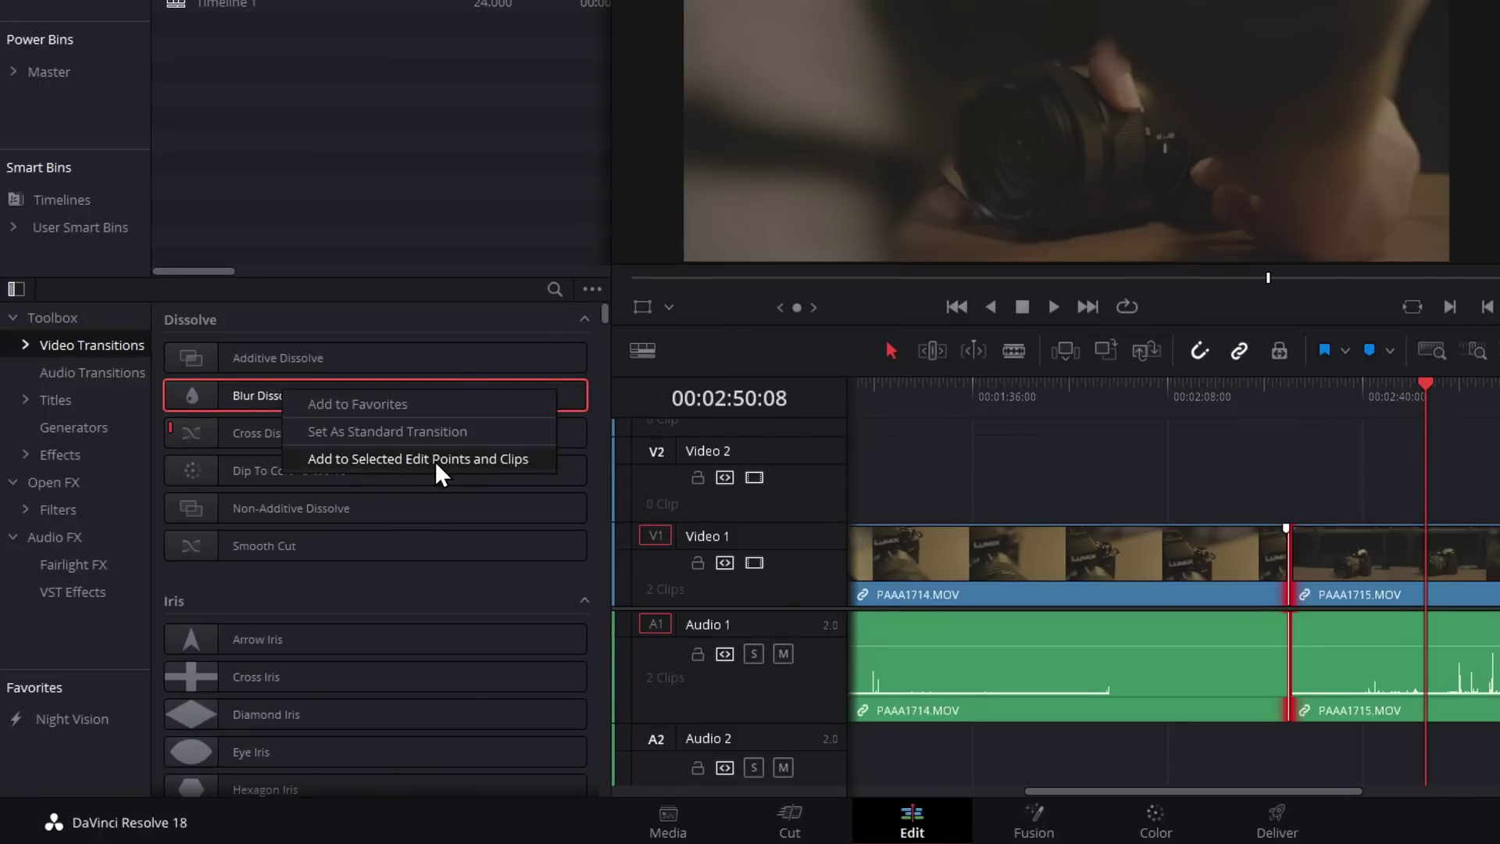
click(457, 460)
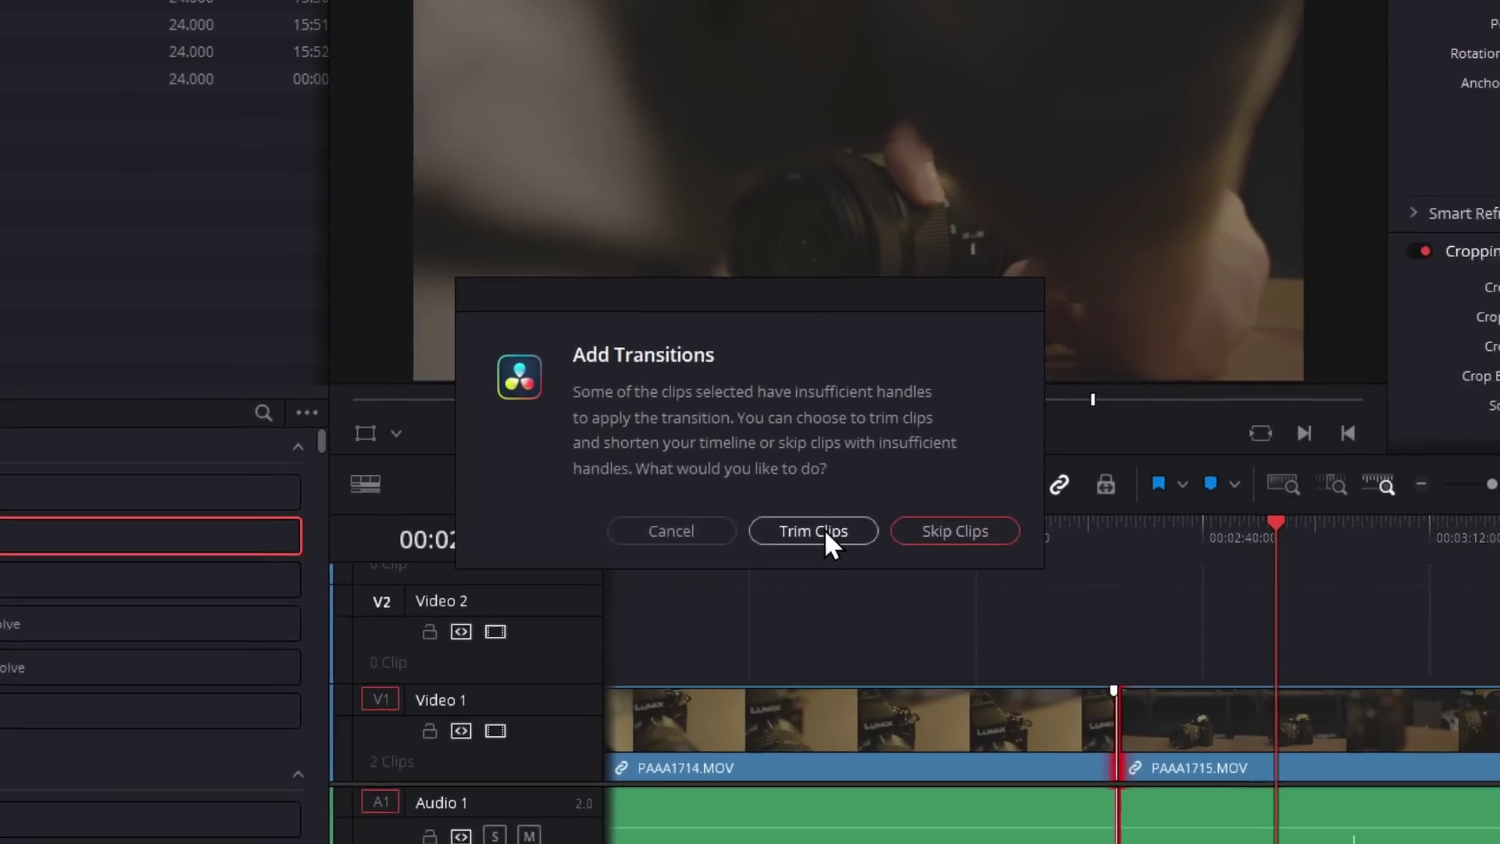
click(825, 531)
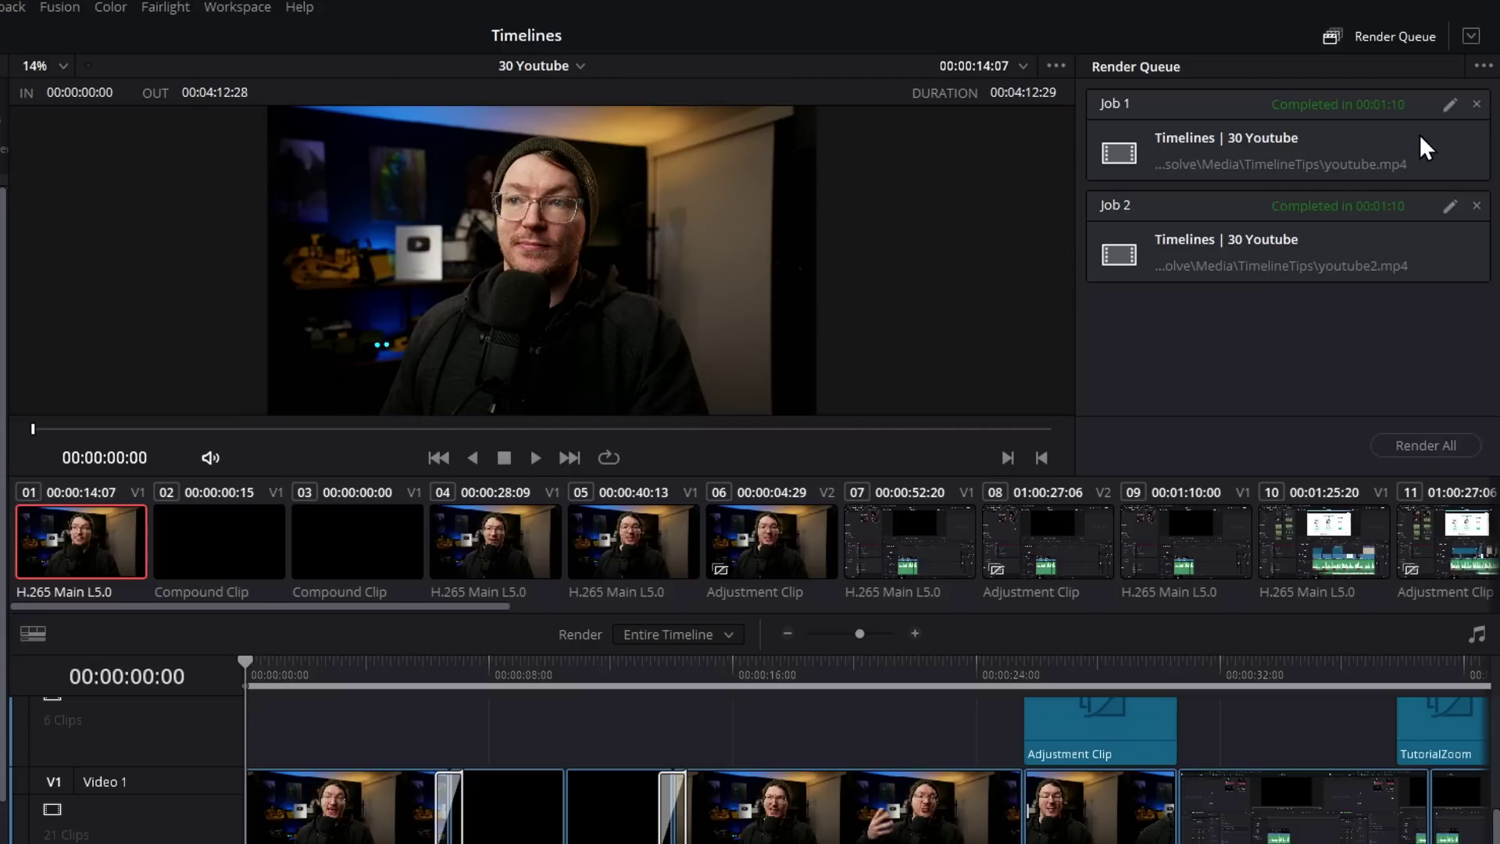
Show render jobs from all projects, then Clear All so the queue reads No jobs in queue
click(1483, 67)
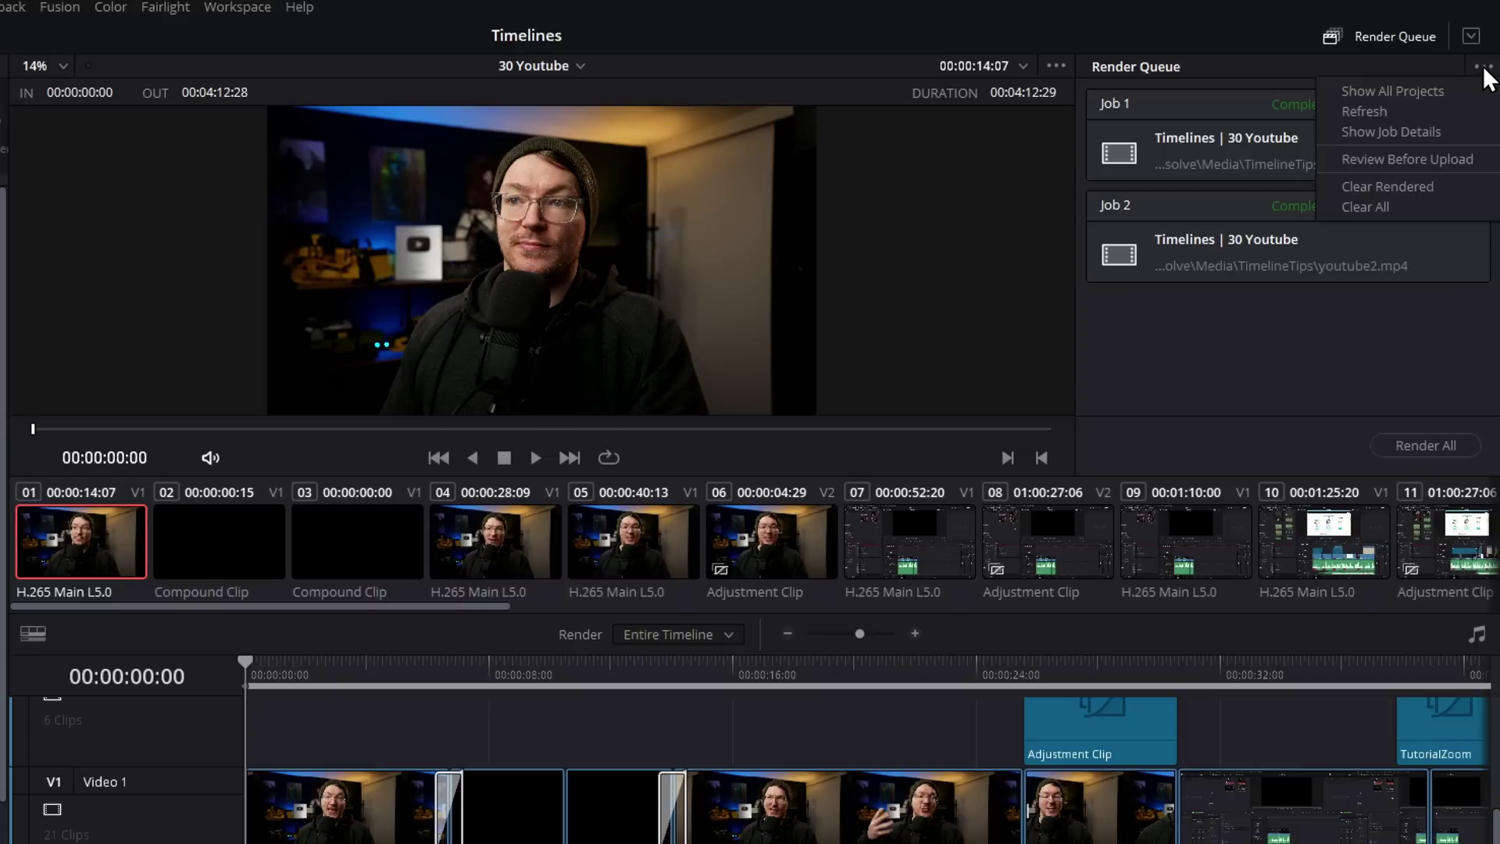
click(1425, 91)
mouse_move(1492, 100)
mouse_down()
mouse_move(1494, 412)
mouse_move(1495, 86)
mouse_up()
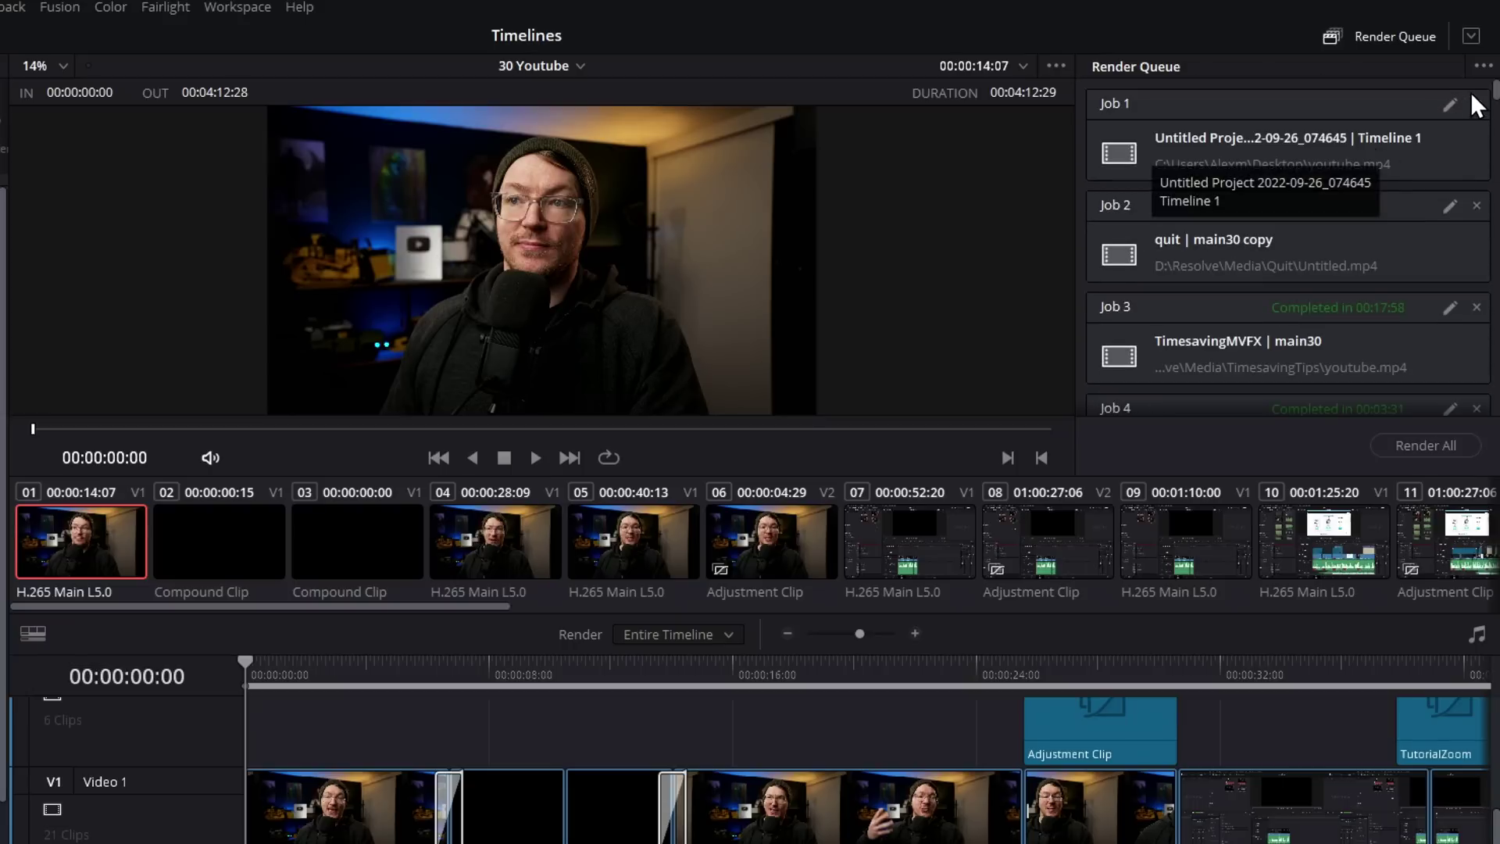
click(1483, 67)
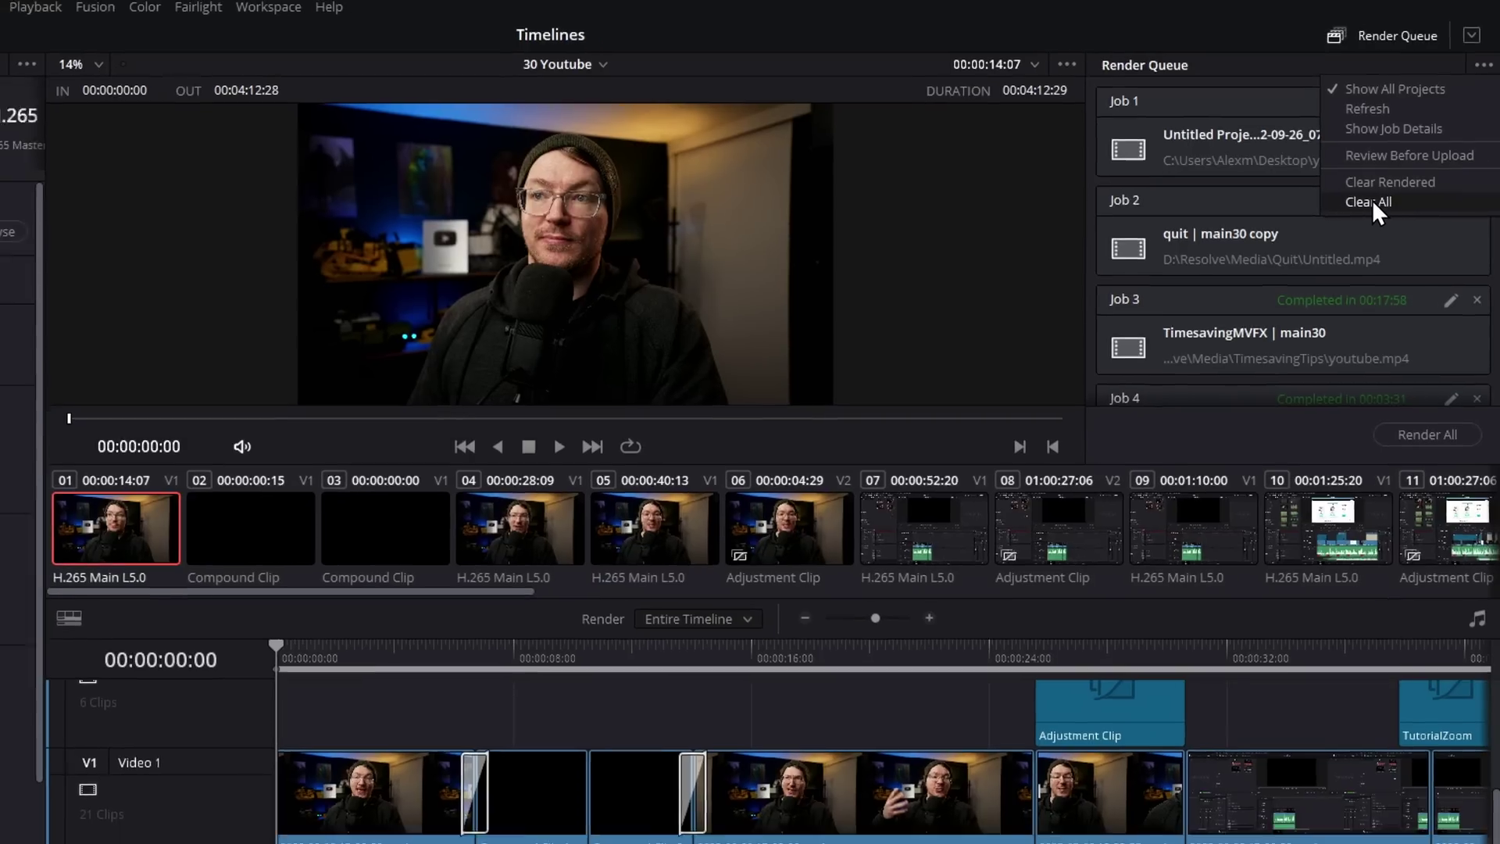
click(1369, 205)
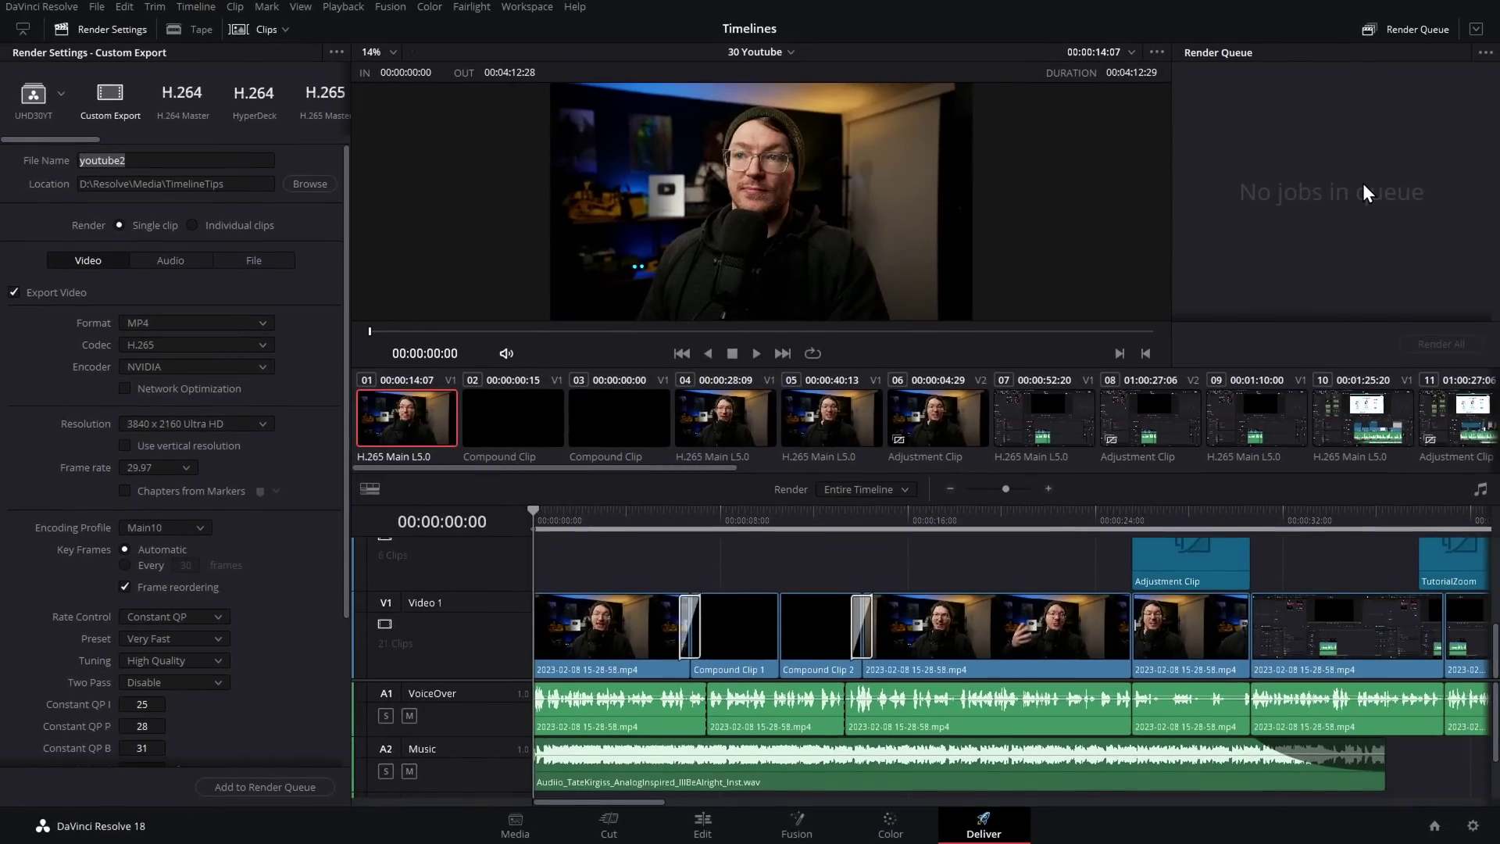
Queue youtube2.mp4 from Timelines, switch to Transform, show all projects and queue Untitled.mp4
click(242, 789)
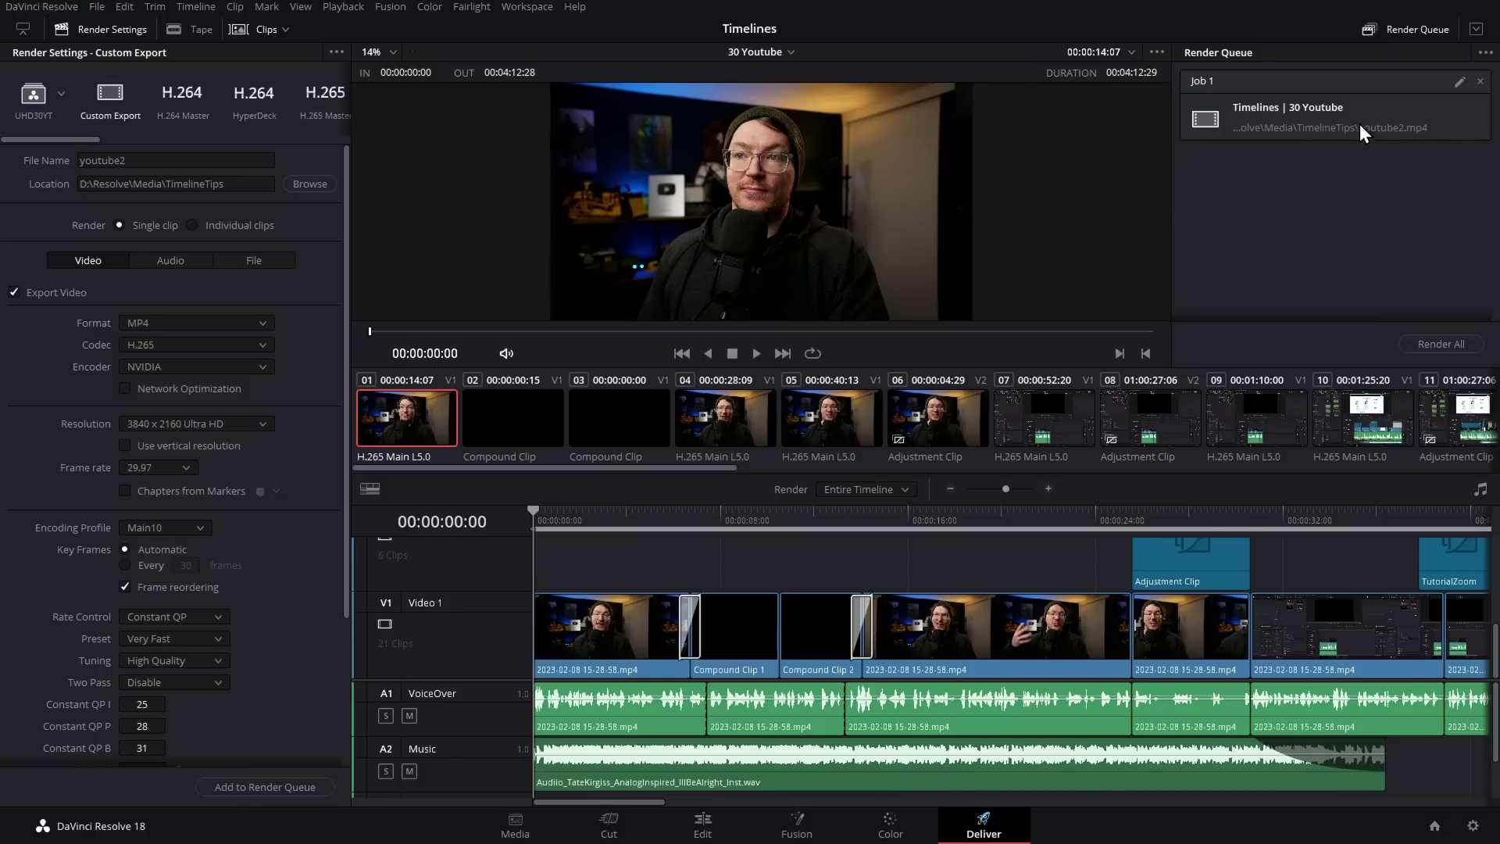
click(1434, 825)
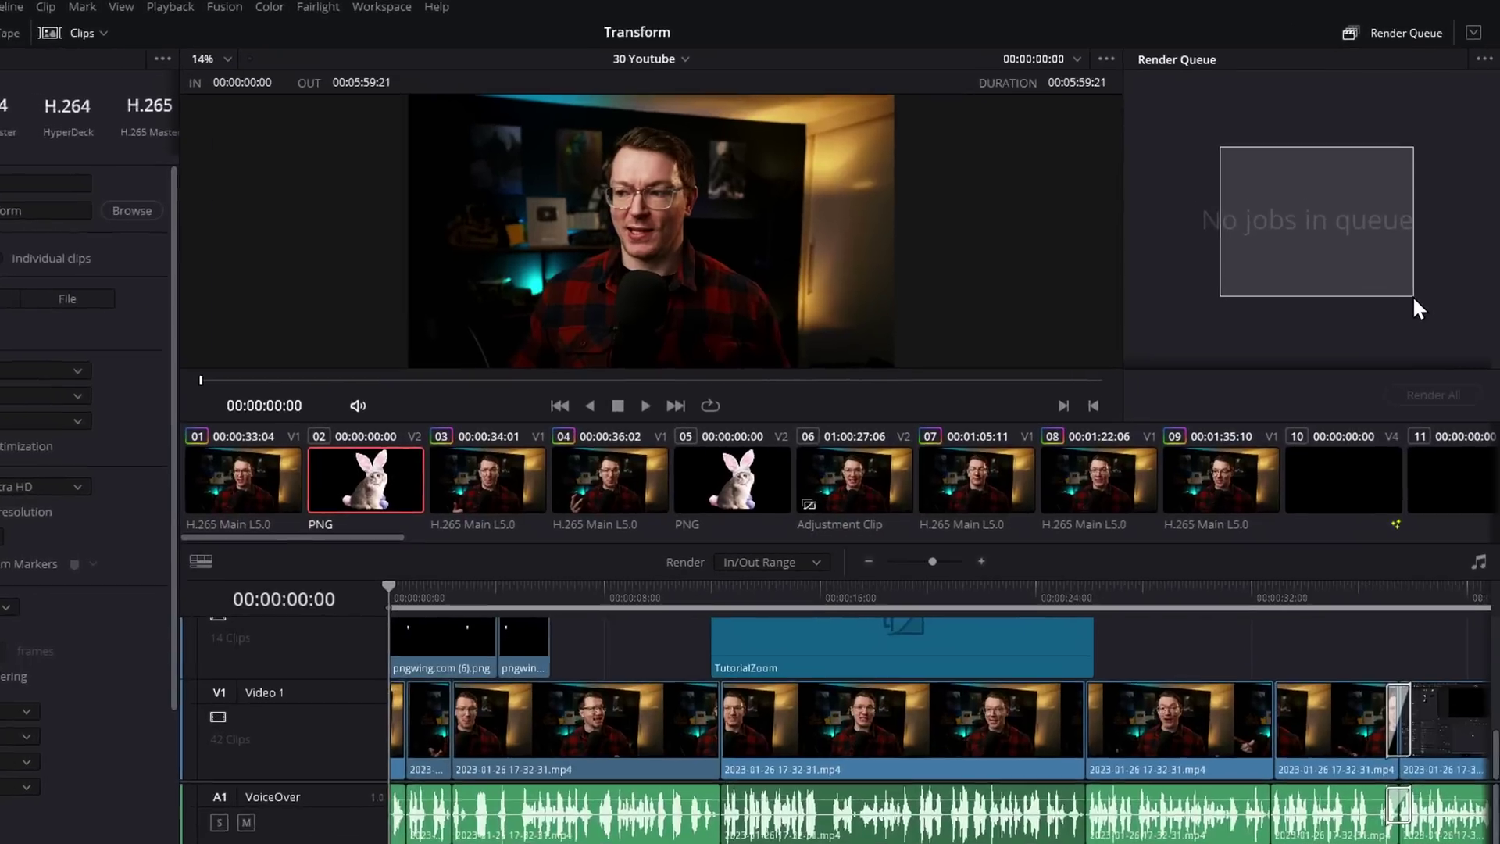
click(1485, 60)
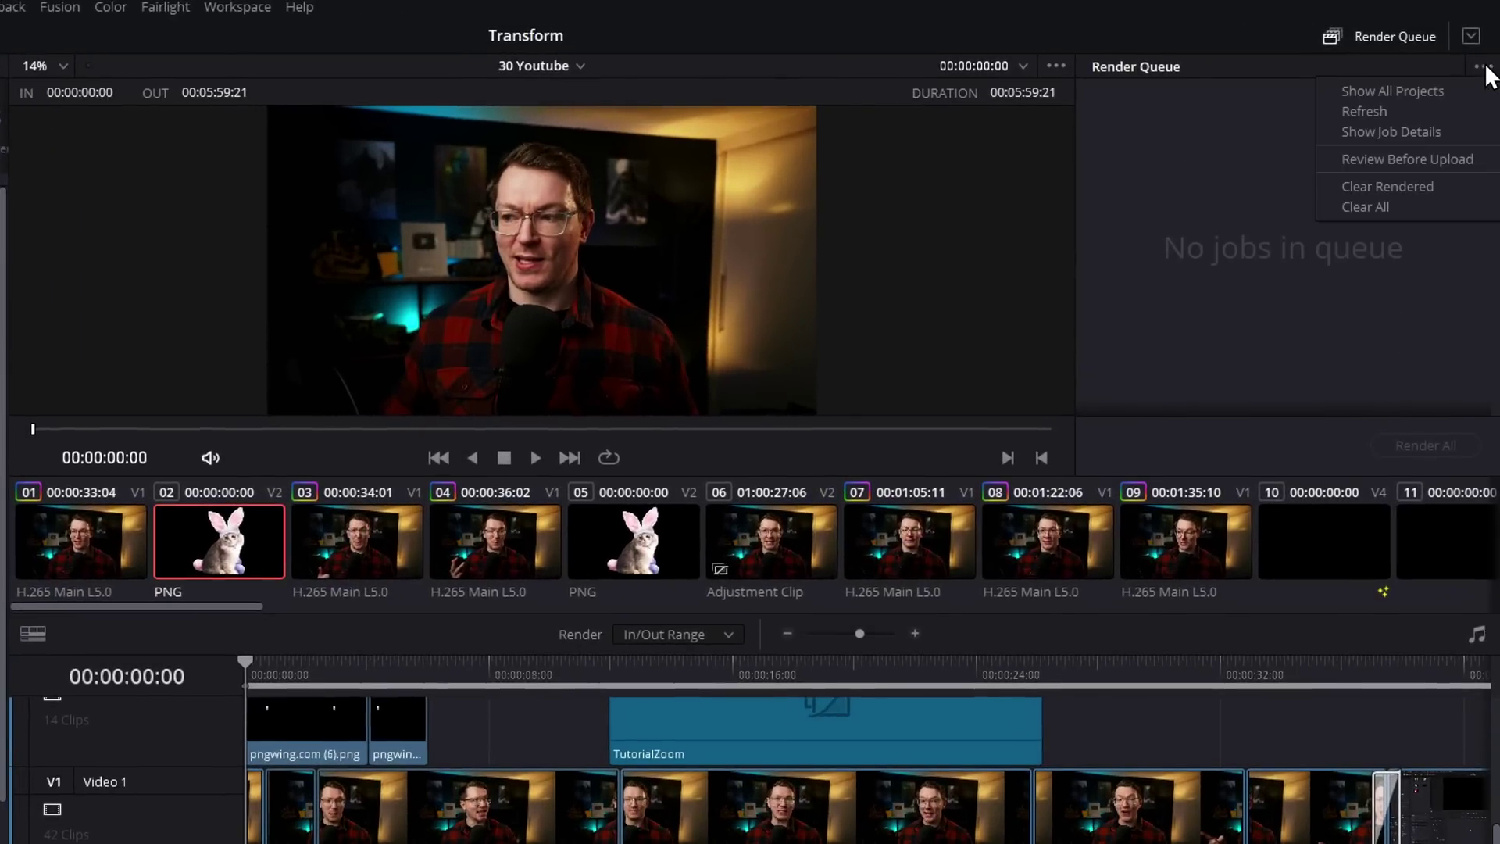
click(1437, 92)
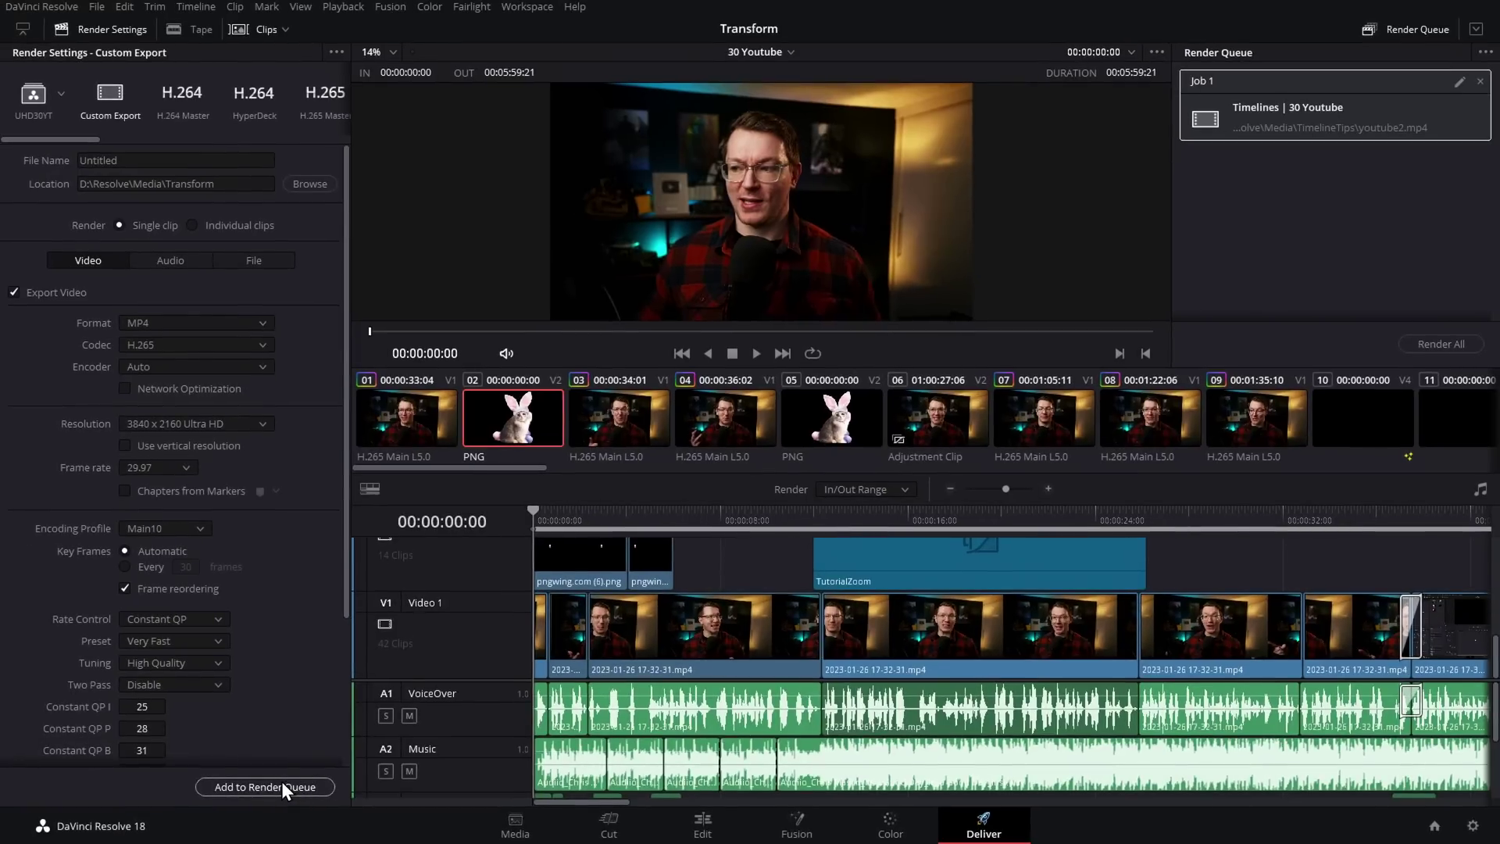
click(283, 785)
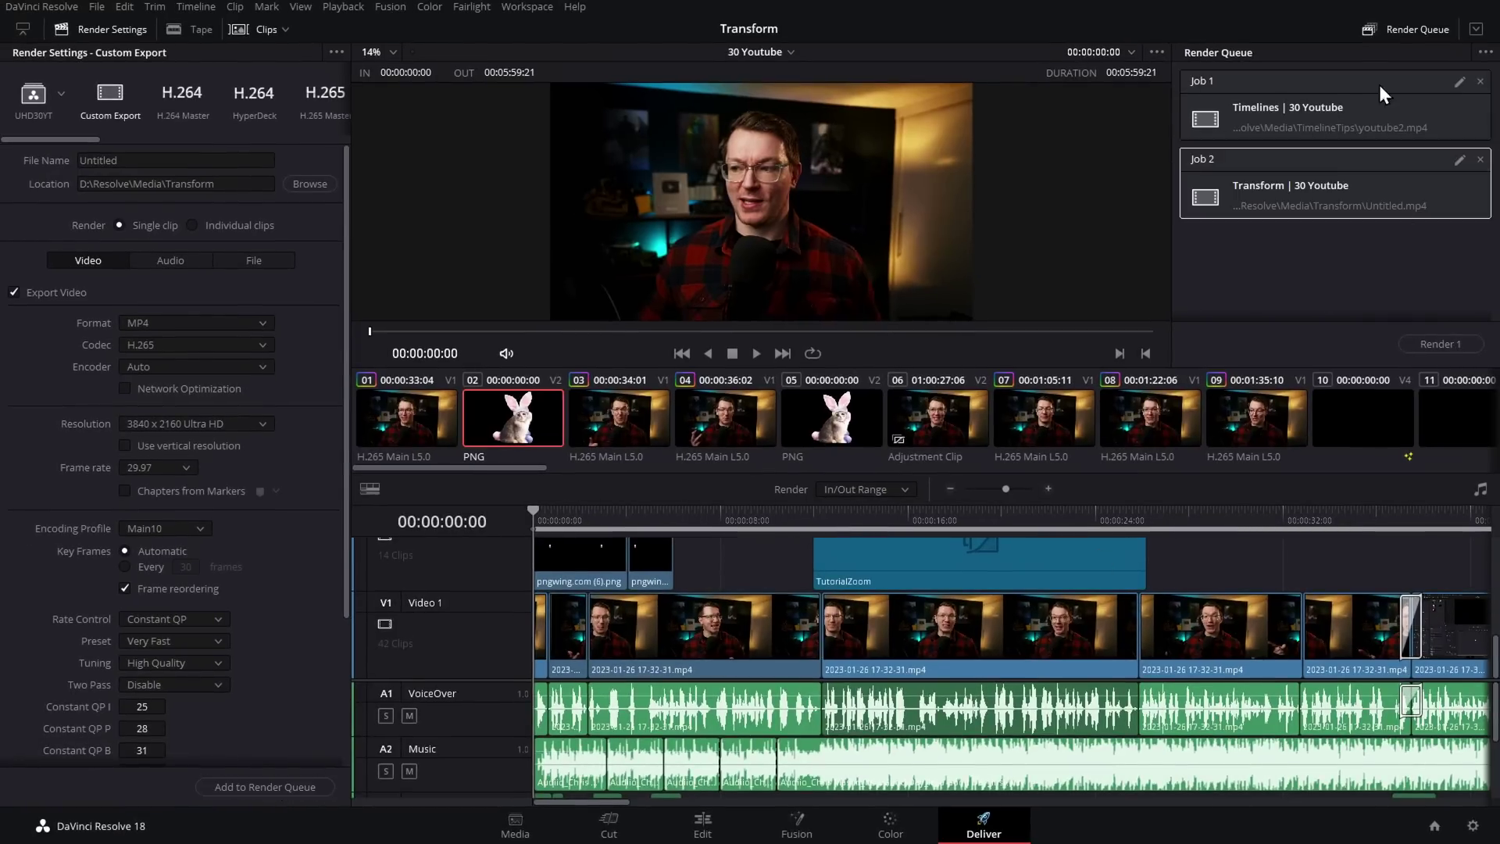
shift+click(1315, 186)
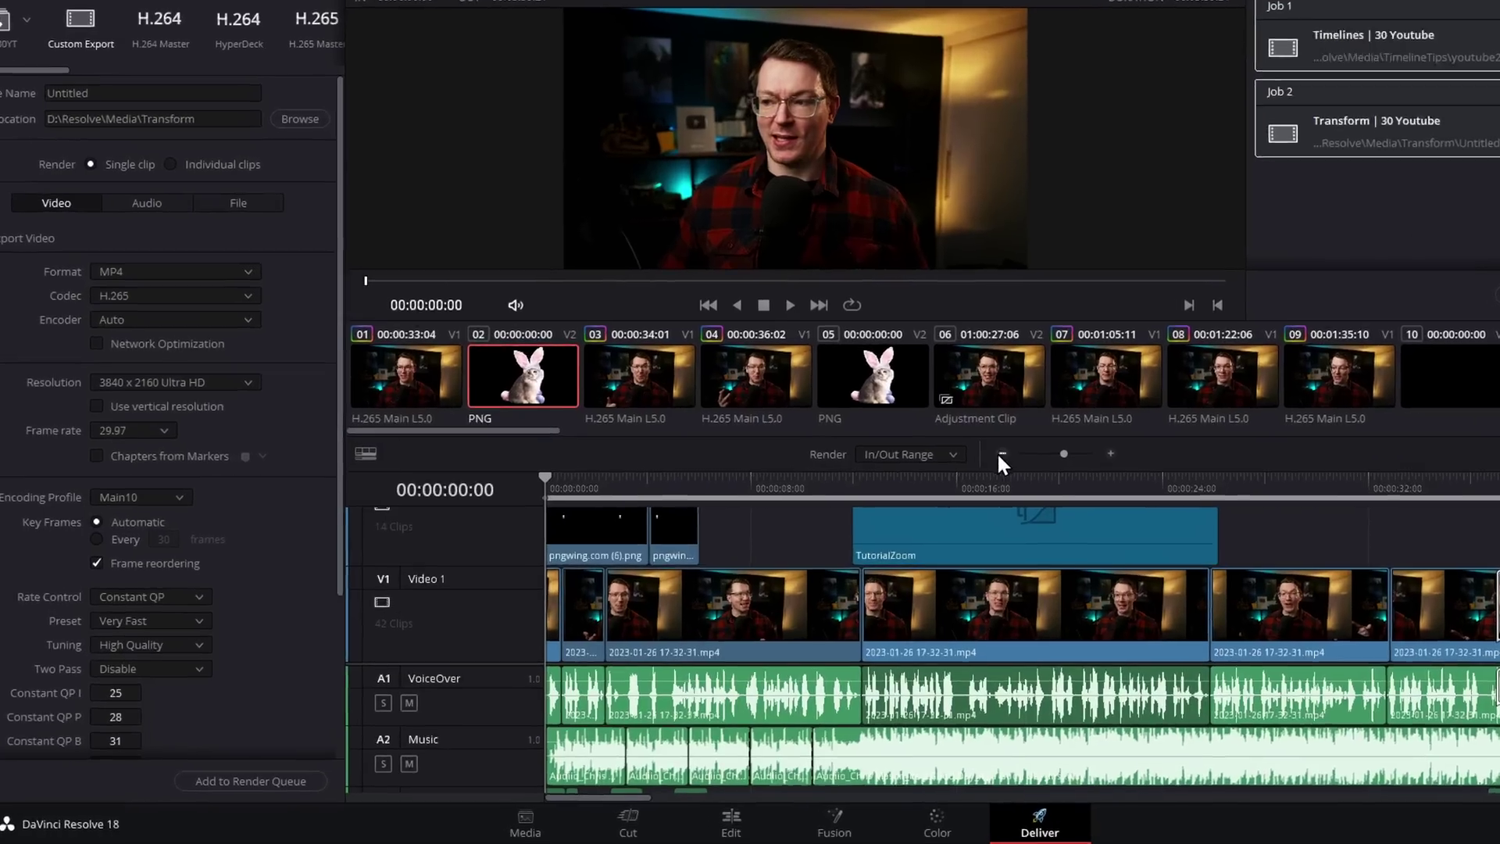
click(950, 489)
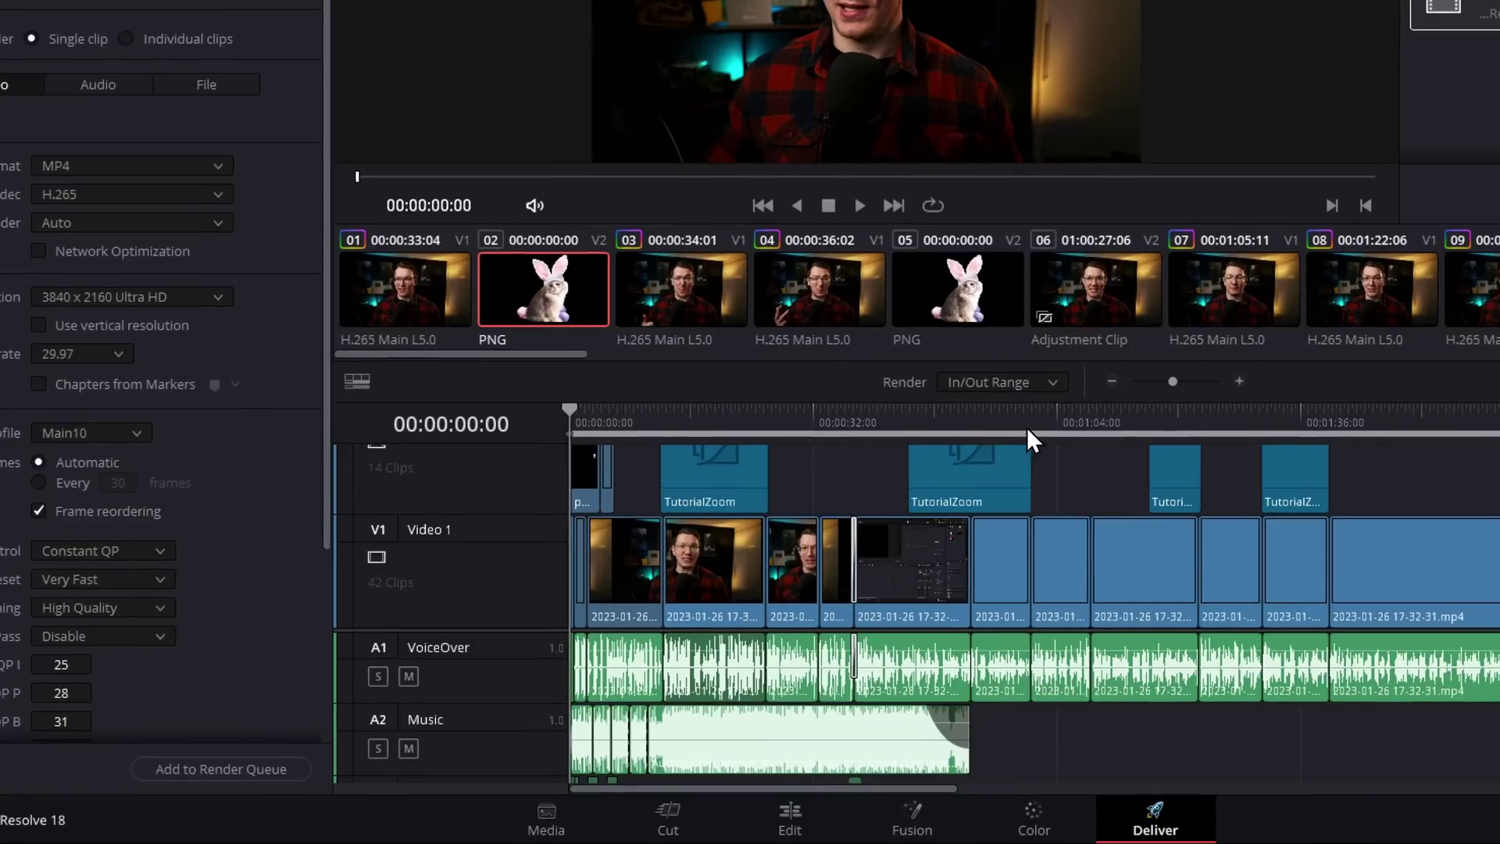
Mark an Out point at 00:00:26:06 and queue that range as first30.mp4
click(609, 434)
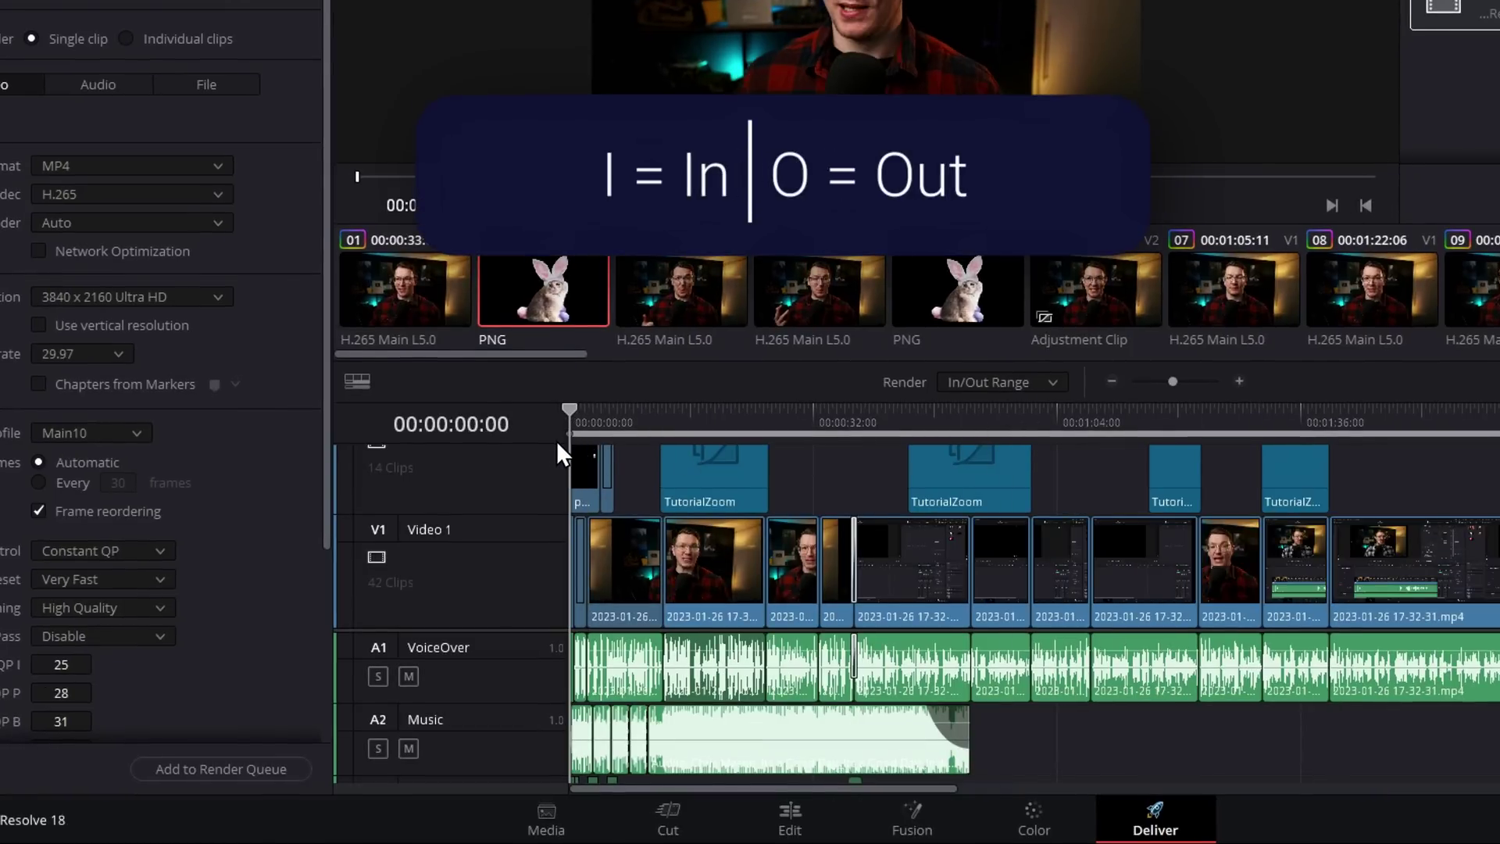
drag(557, 440, 777, 443)
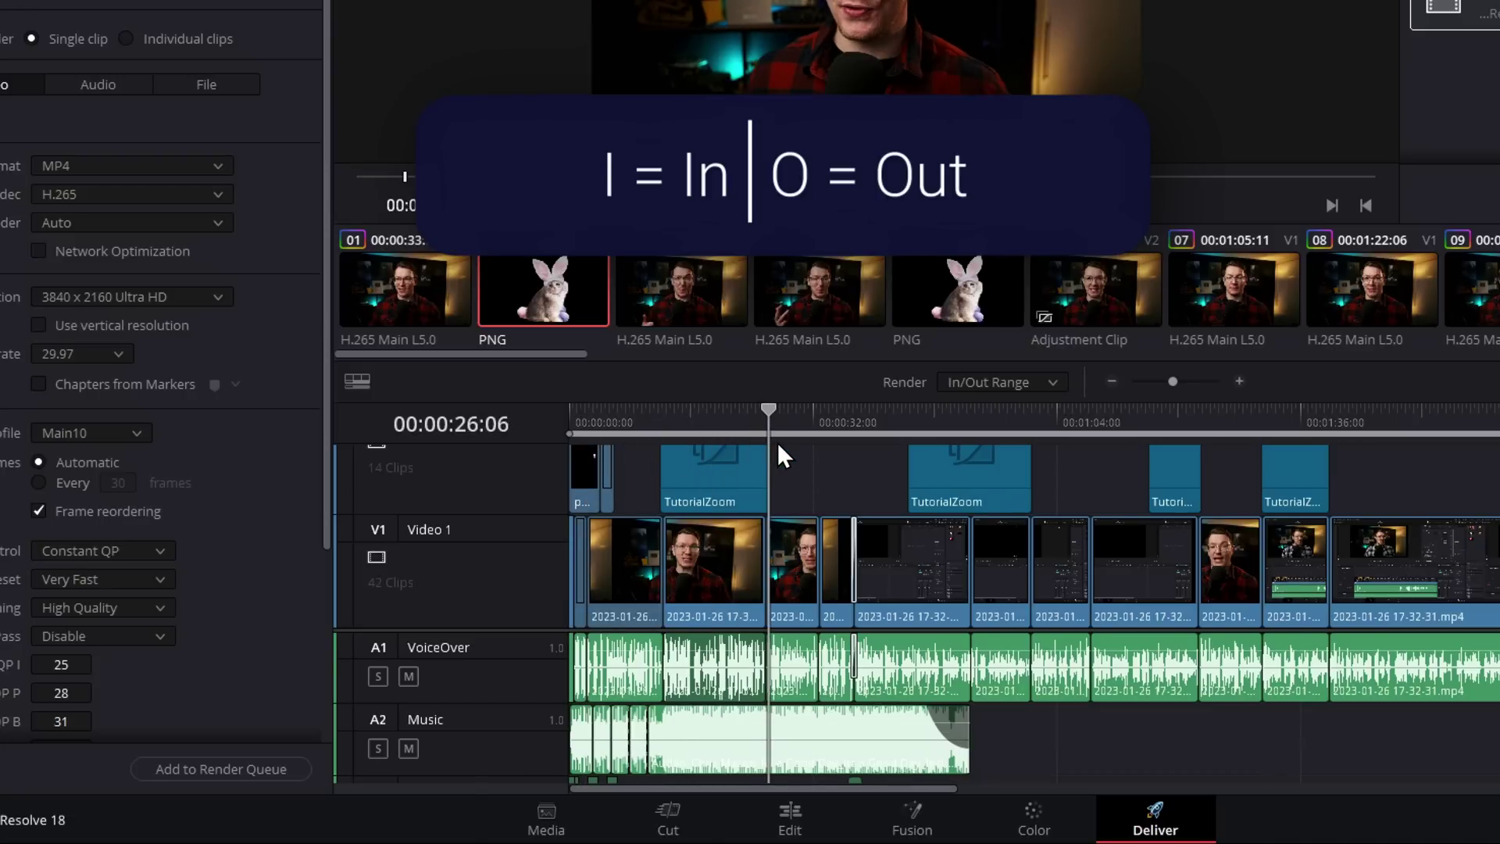
key(o)
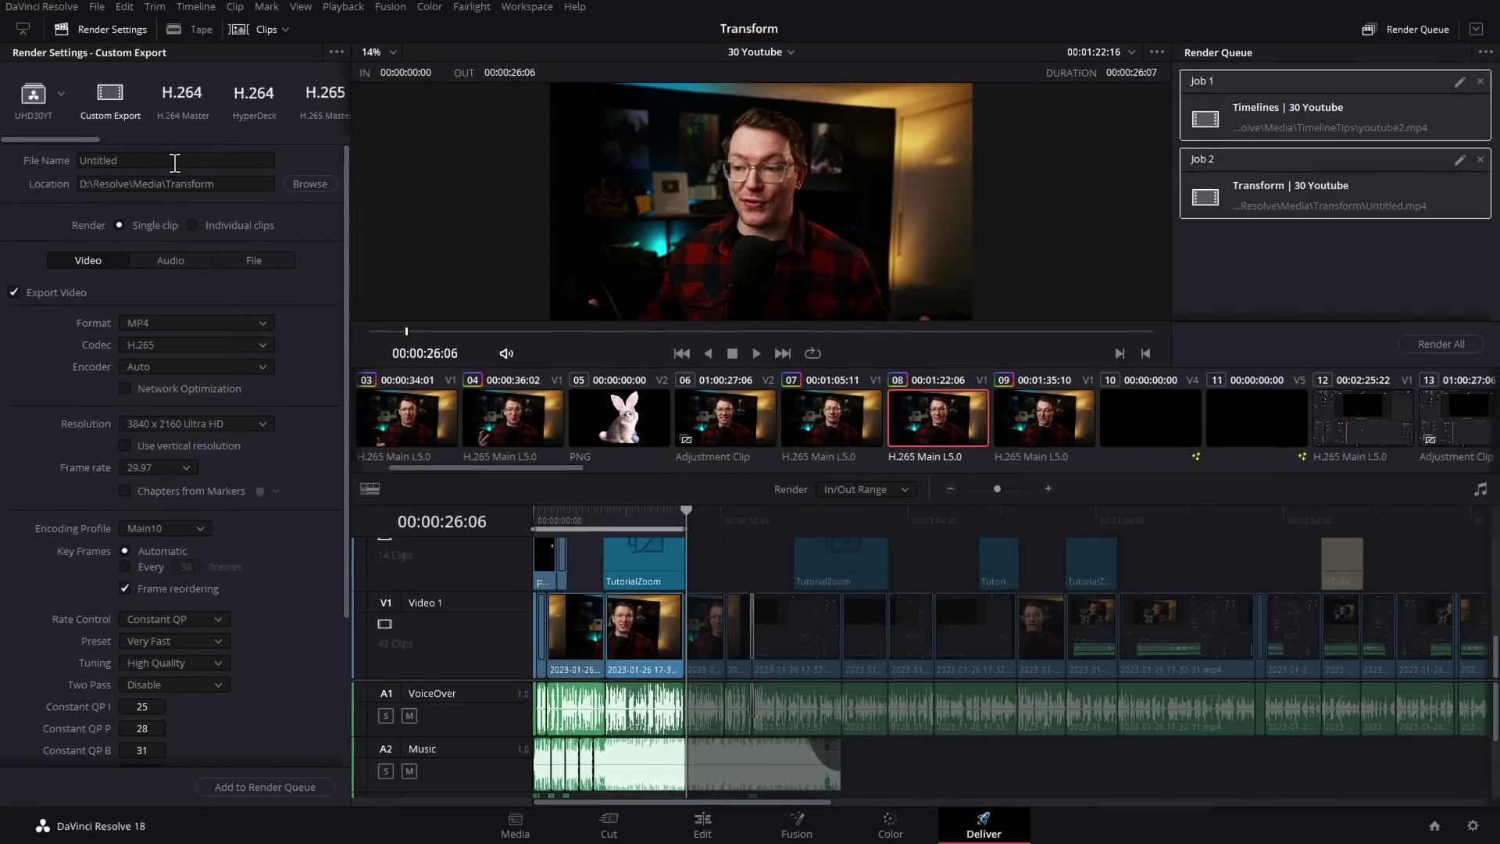
double_click(175, 160)
text(first30)
click(266, 787)
Mark In at 00:00:44:14 and Out at 00:01:23:00, and queue it as middle.mp4
drag(815, 521, 1028, 527)
key(i)
key(o)
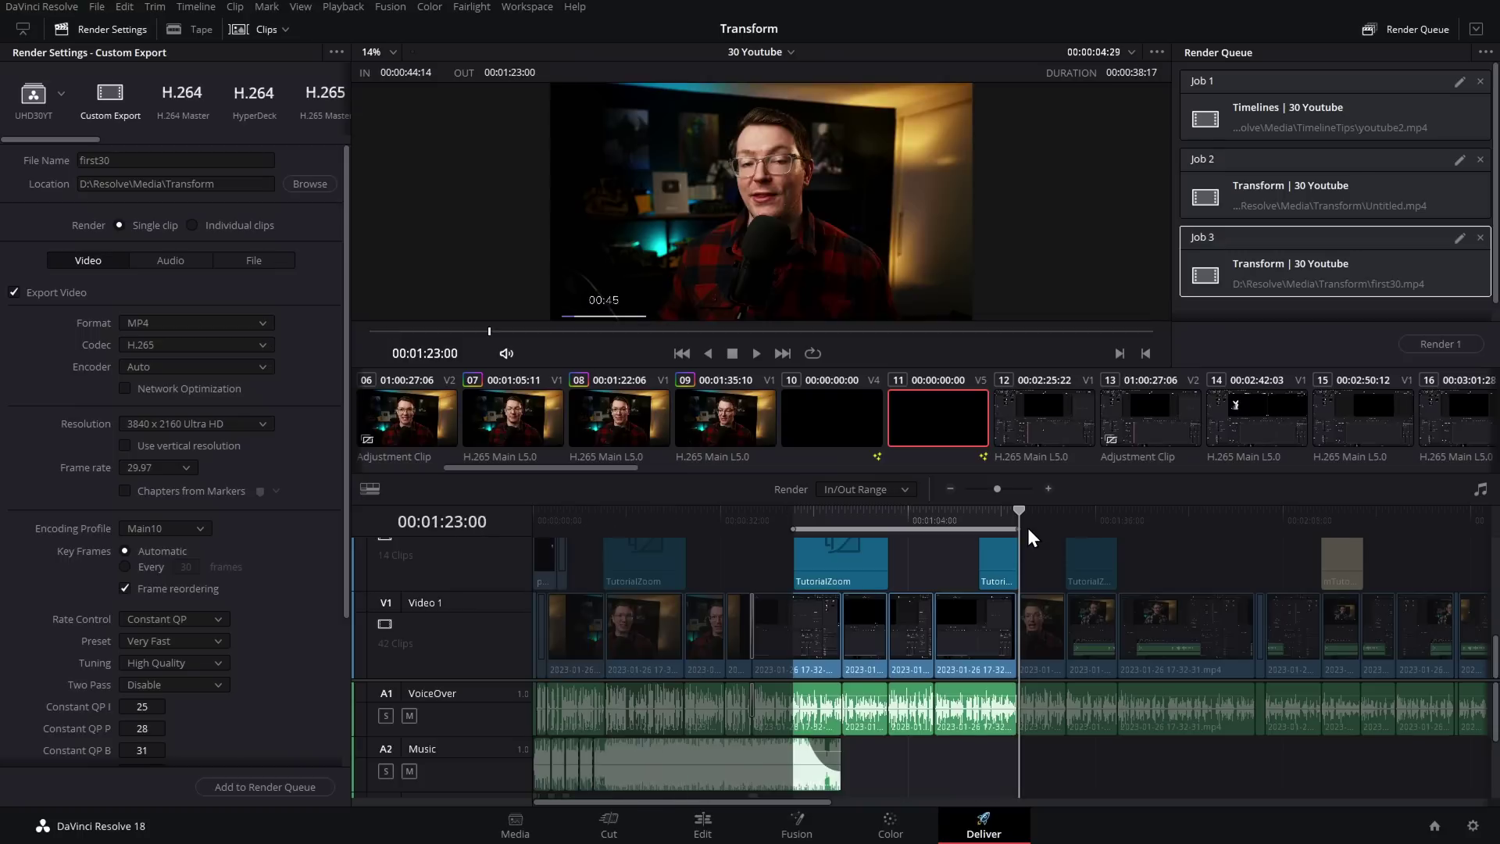
double_click(156, 160)
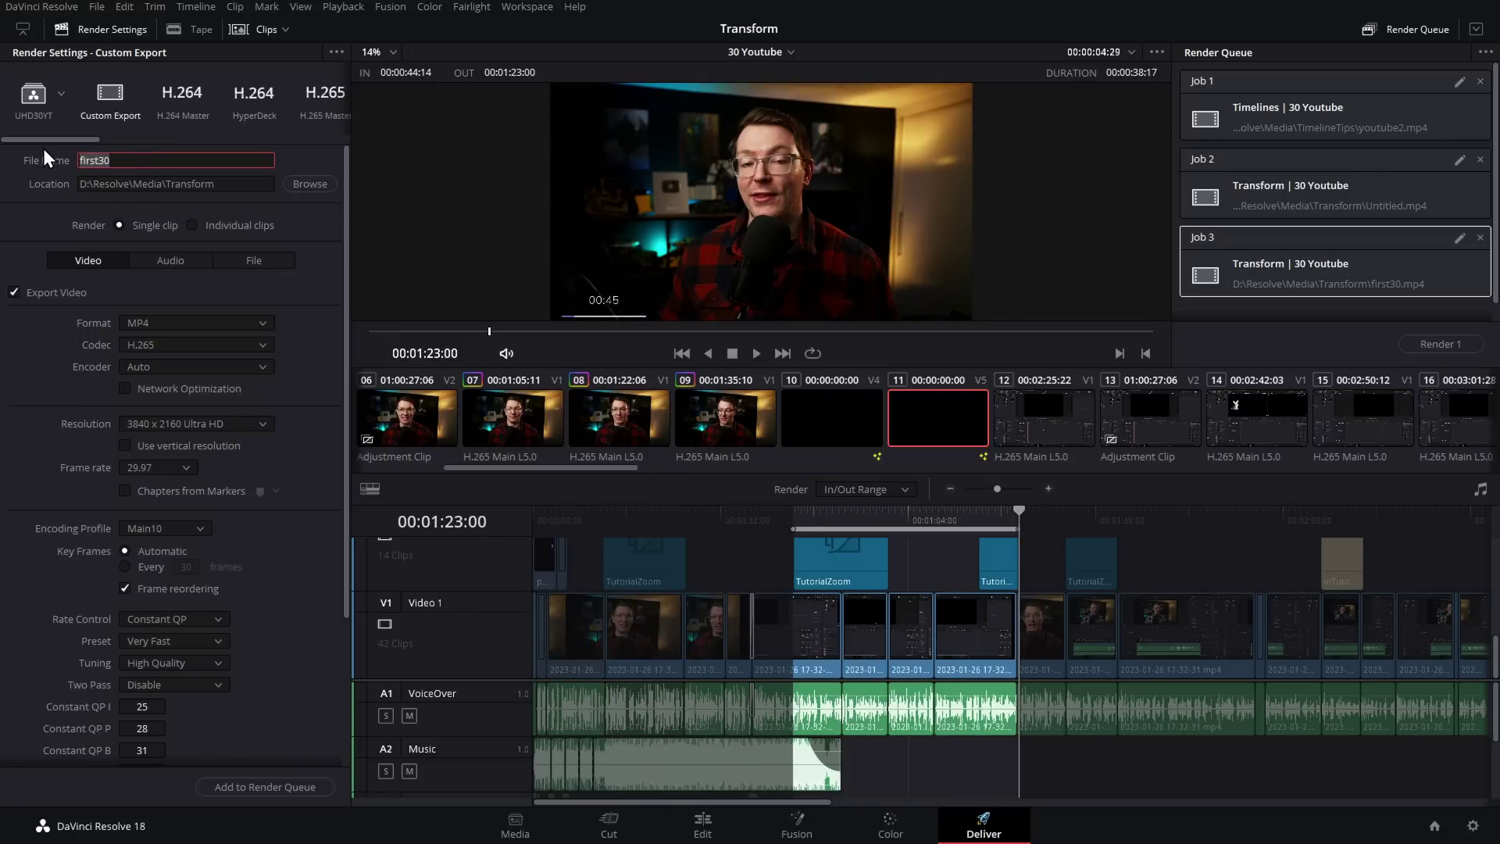
text(middle)
click(246, 786)
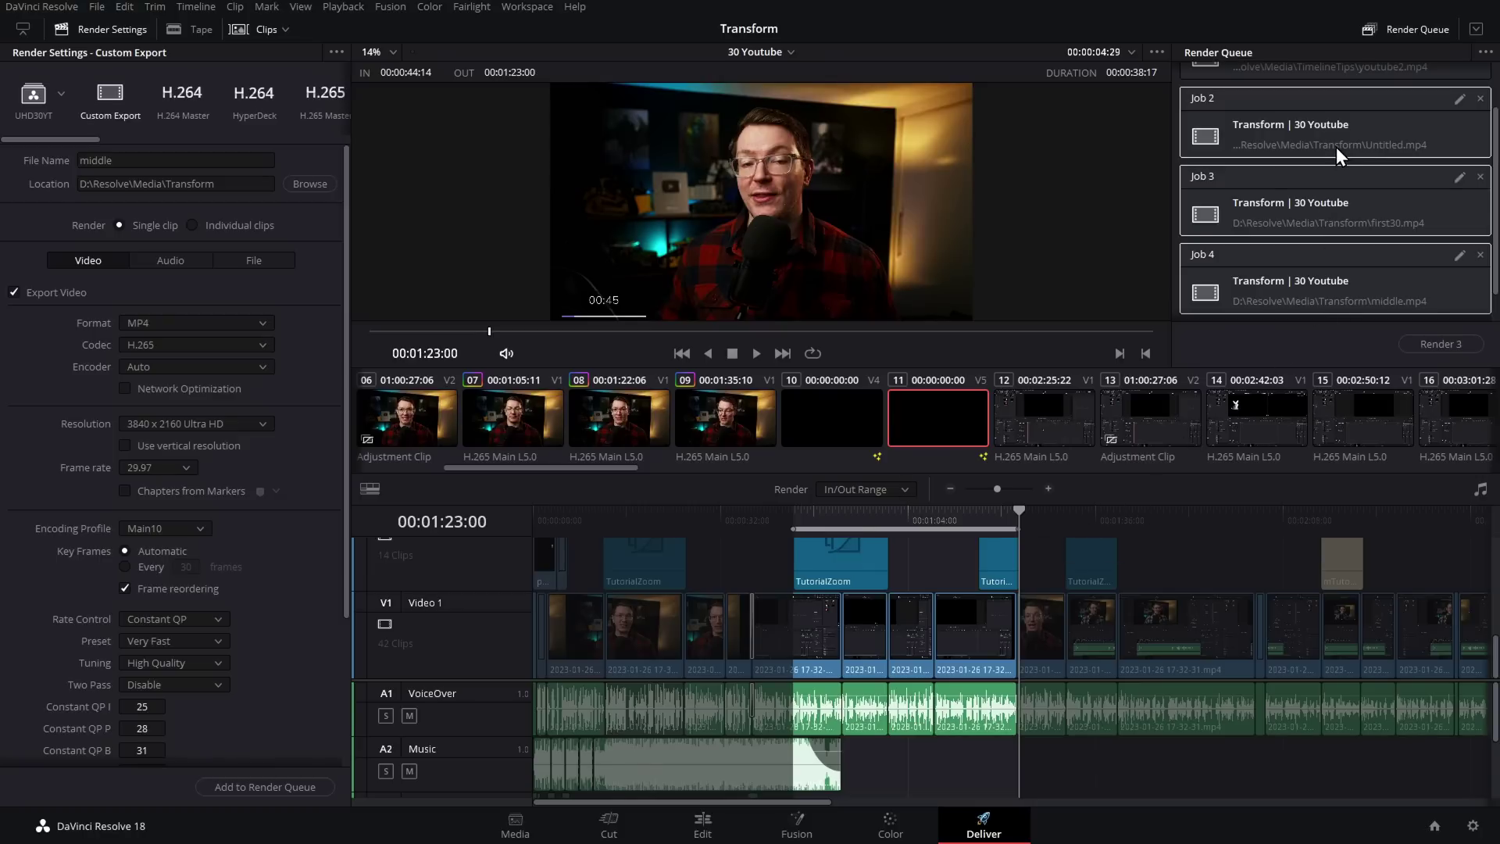
Render all four queued jobs
scroll(1338, 144, up, 2)
scroll(1347, 191, down, 1)
click(1437, 343)
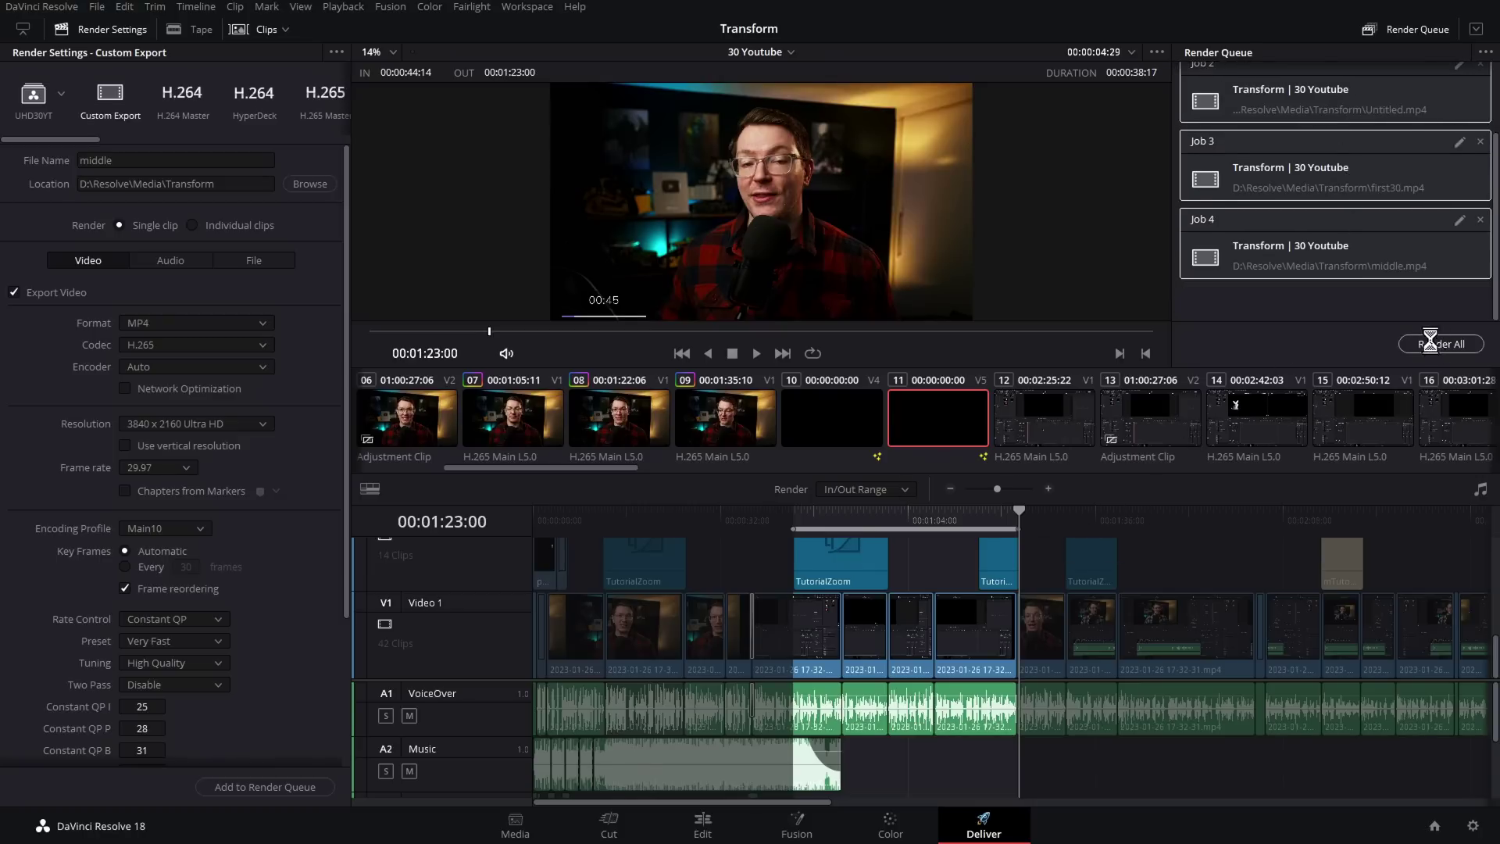